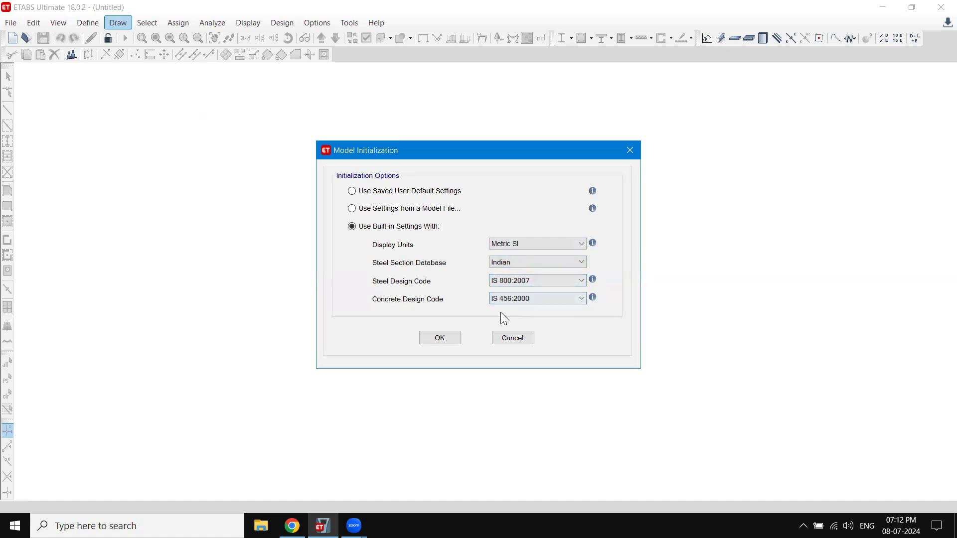
- Accept the model initialization settings and define a uniform grid with 6 lines each way, spaced 6 m in X and 5 m in Y
left_click(454, 340)
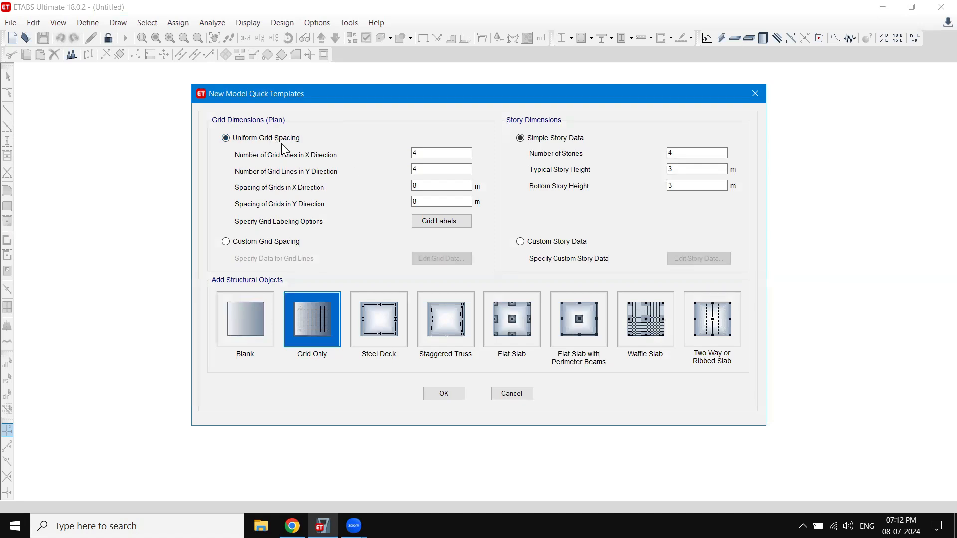
left_click_drag(422, 154, 406, 186)
type("6")
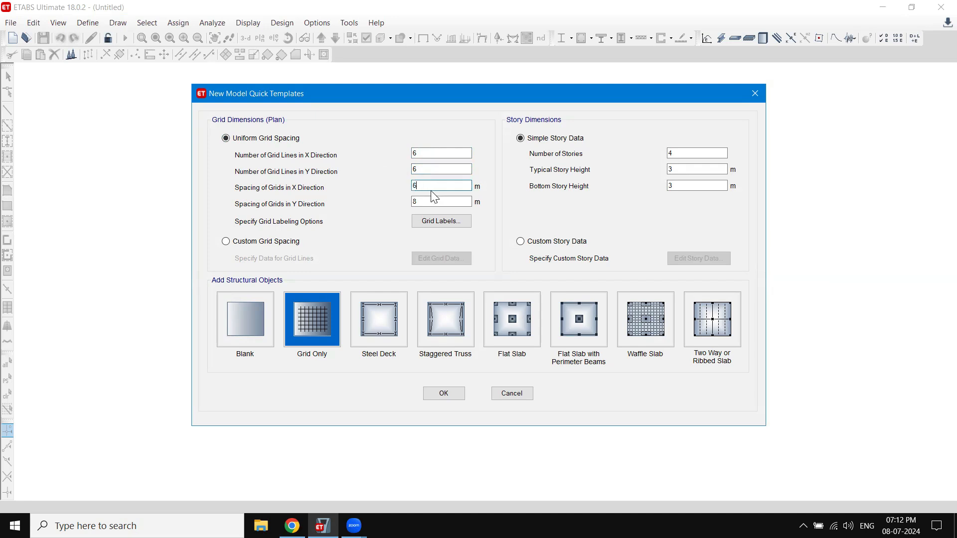
left_click_drag(421, 202, 398, 207)
type("5")
- Set 8 stories with typical and bottom story heights of 3.2 m, and create the grid-only model
double_click(684, 153)
left_click(292, 526)
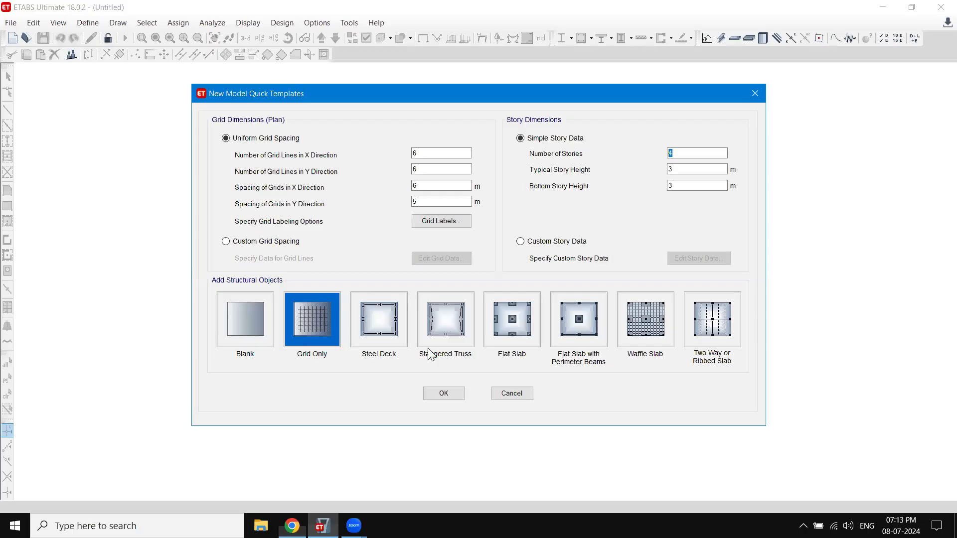
left_click(322, 526)
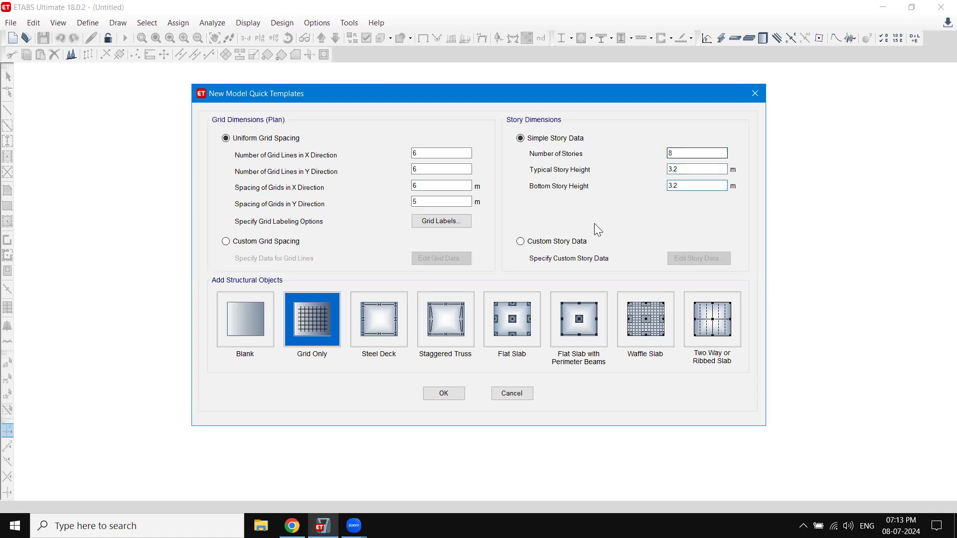
left_click(448, 391)
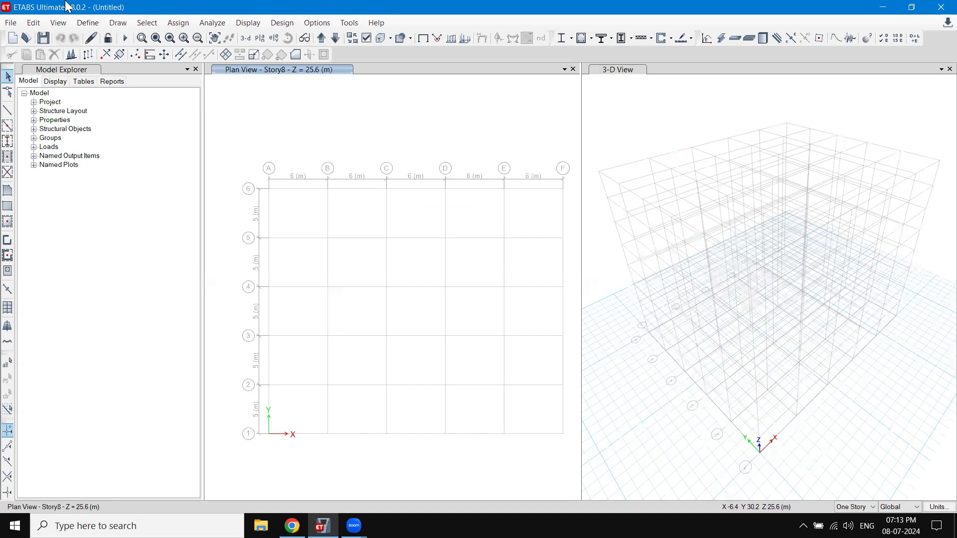
- Add a concrete material for the India region, Indian standard, grade M30
left_click(88, 23)
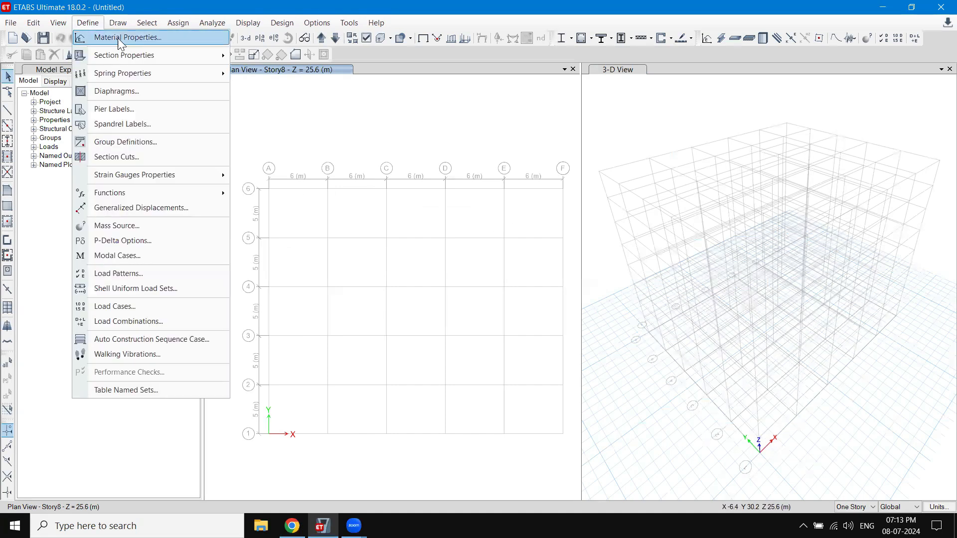
left_click(118, 38)
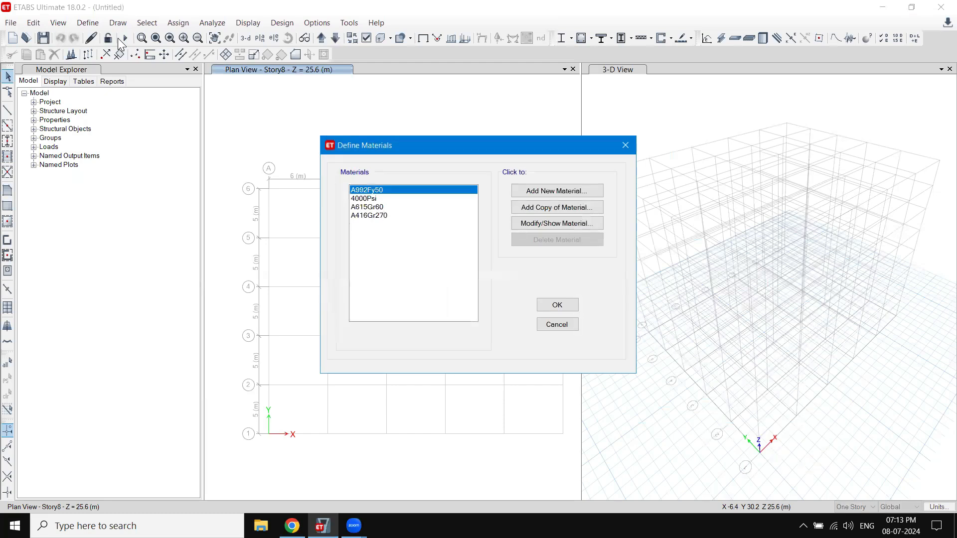
left_click(525, 192)
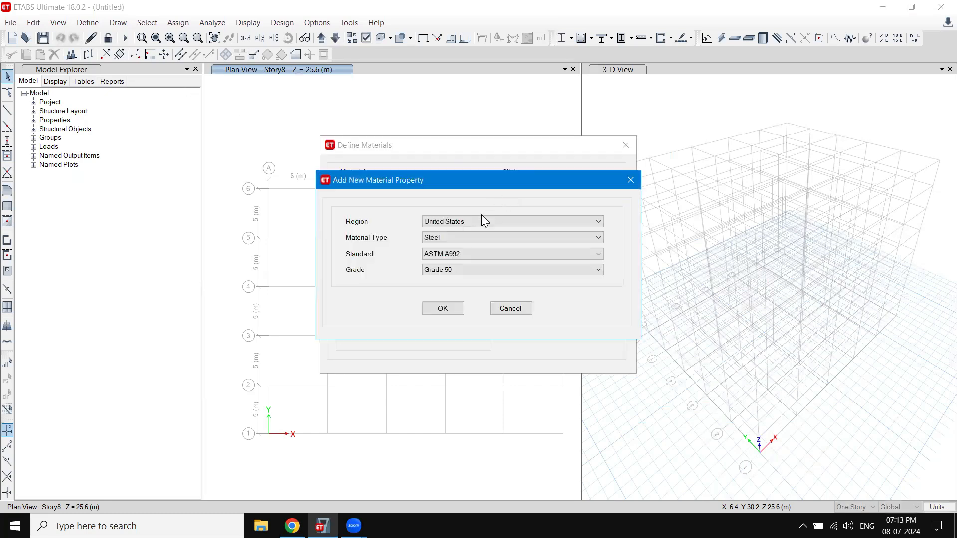
left_click(479, 222)
left_click(458, 248)
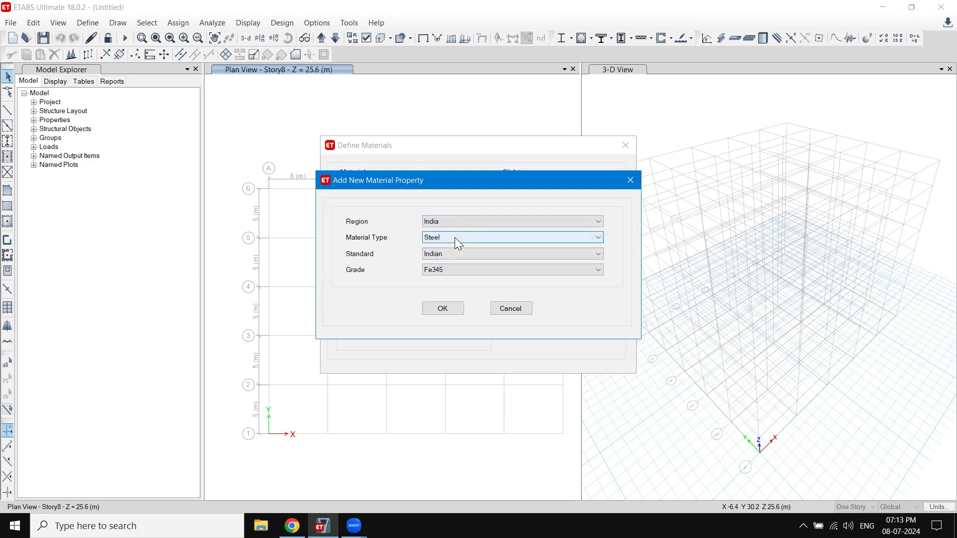
left_click(454, 237)
left_click(450, 257)
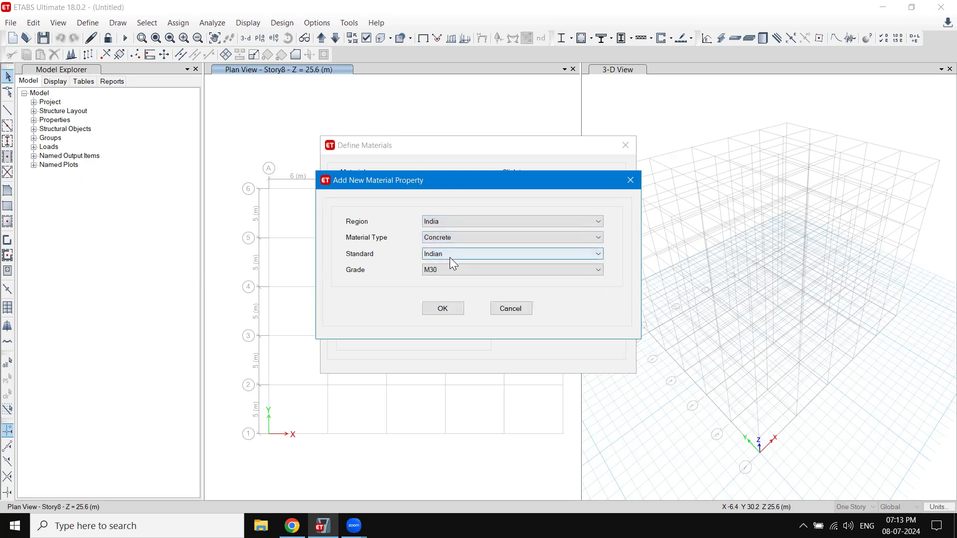
left_click(441, 310)
left_click(450, 423)
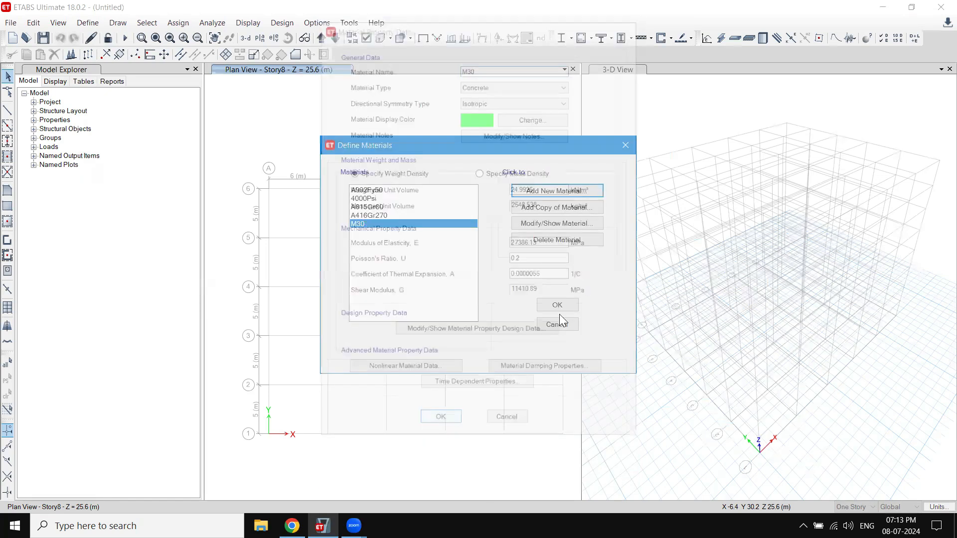
key("Return")
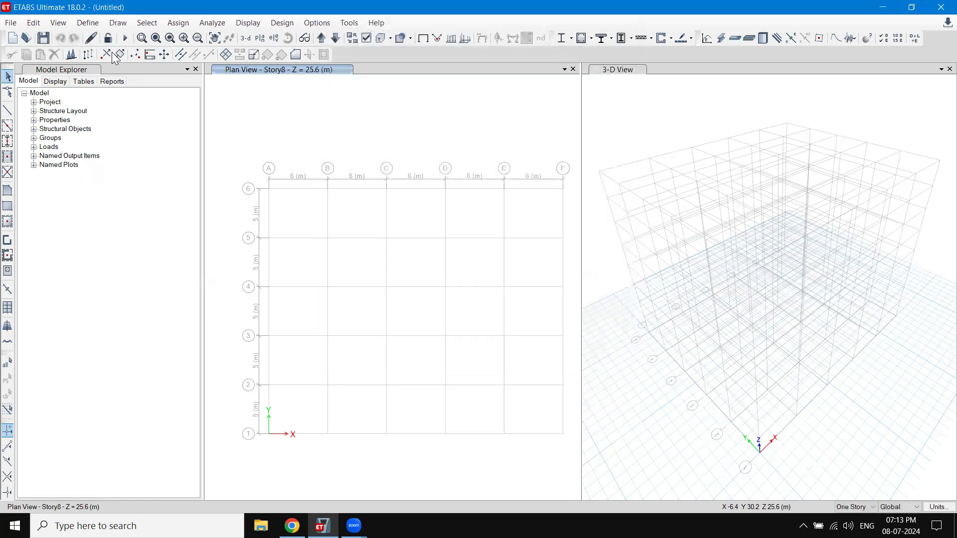
- Add an Indian rebar material of HYSD grade 550 to the material definitions
left_click(88, 22)
left_click(93, 37)
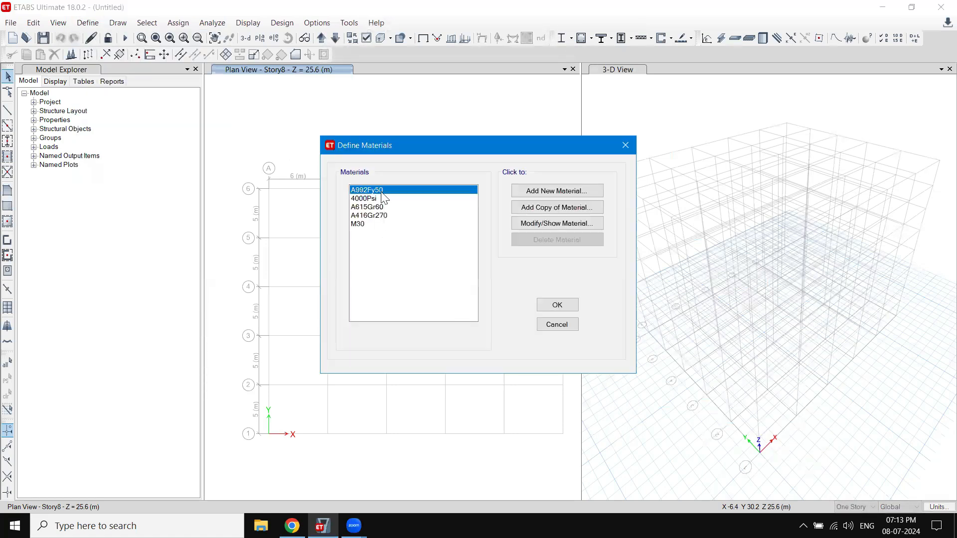
left_click(547, 194)
left_click(454, 239)
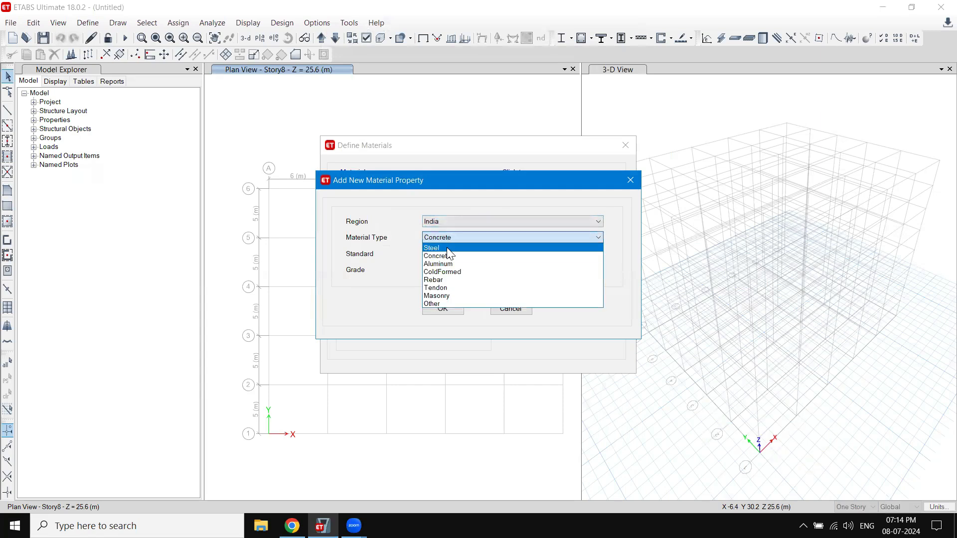
left_click(443, 280)
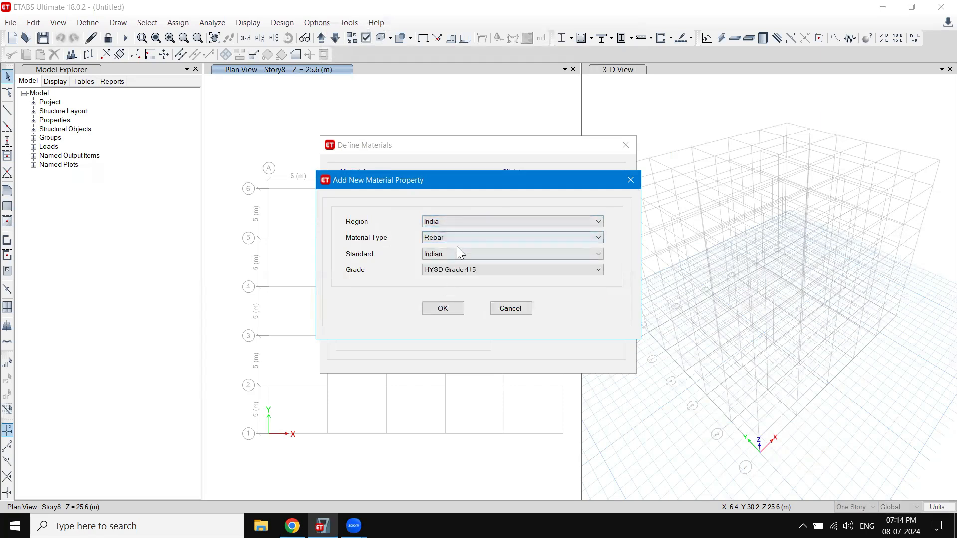
left_click(455, 270)
left_click(451, 304)
left_click(444, 308)
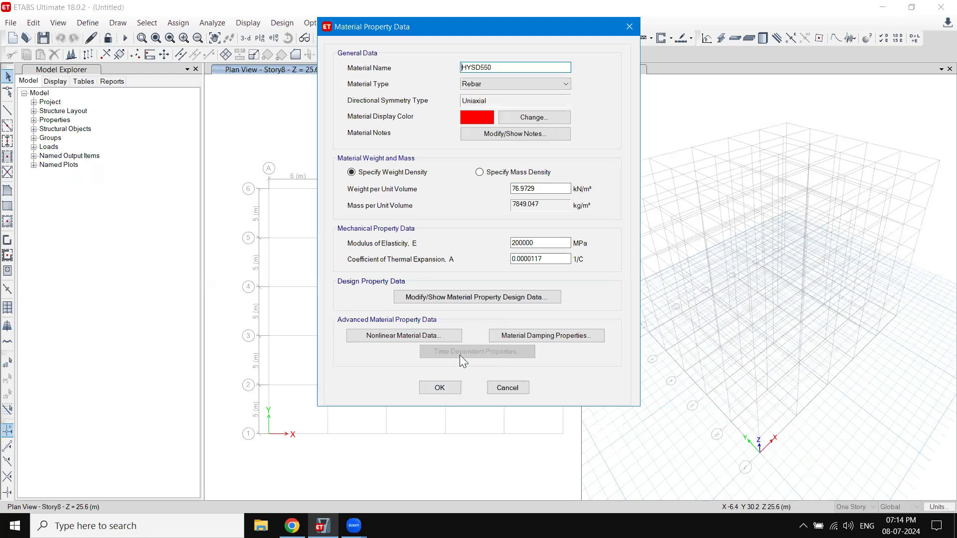
left_click(439, 387)
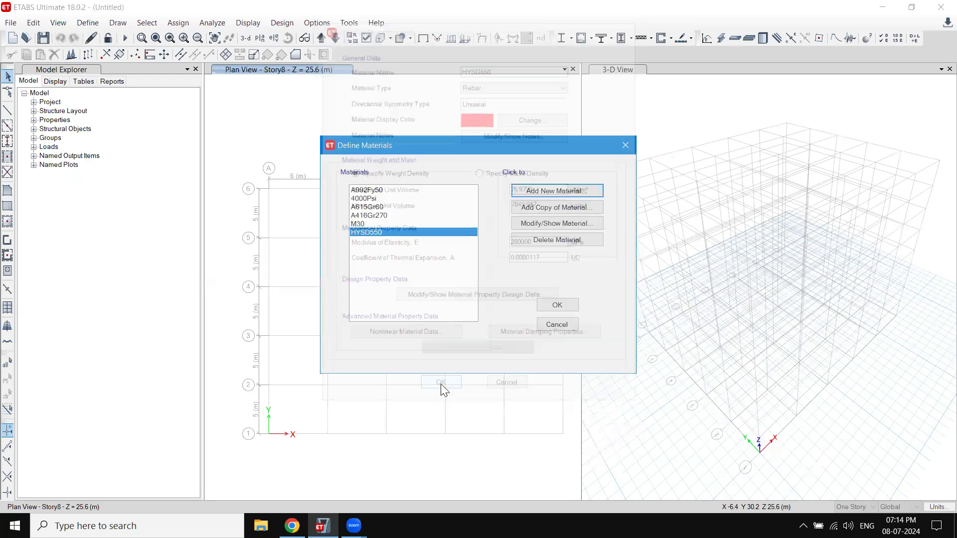
left_click(558, 305)
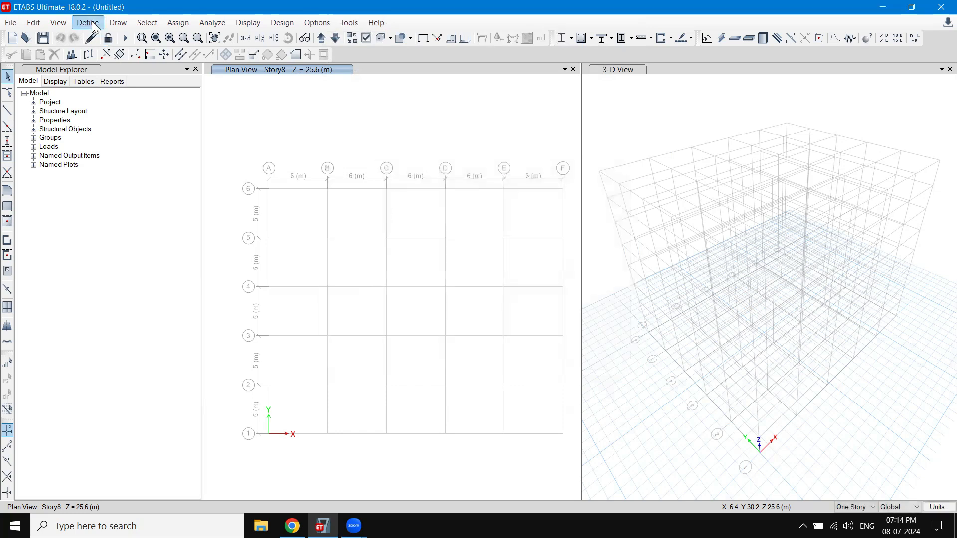
- Start a new frame section property with a concrete rectangular shape
left_click(88, 23)
mouse_move(103, 55)
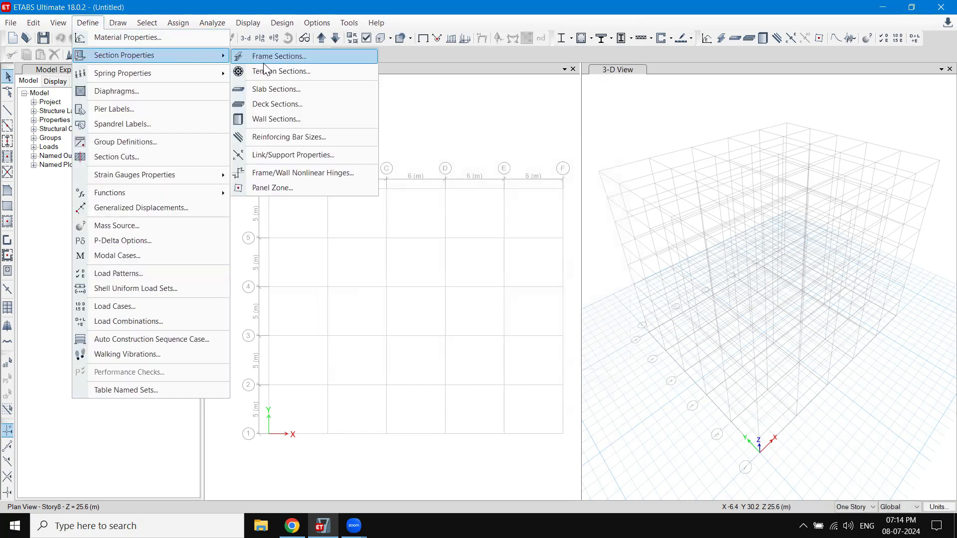
left_click(264, 62)
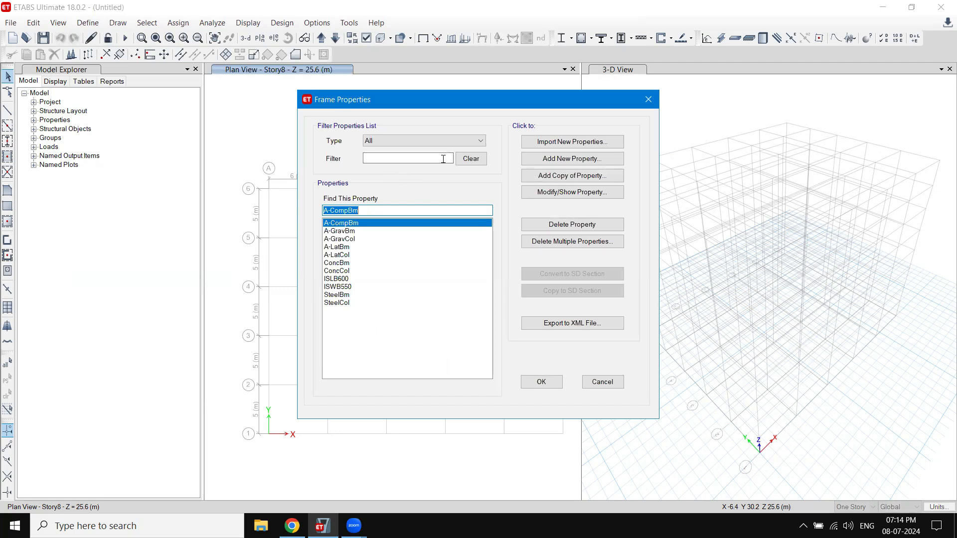
left_click(547, 160)
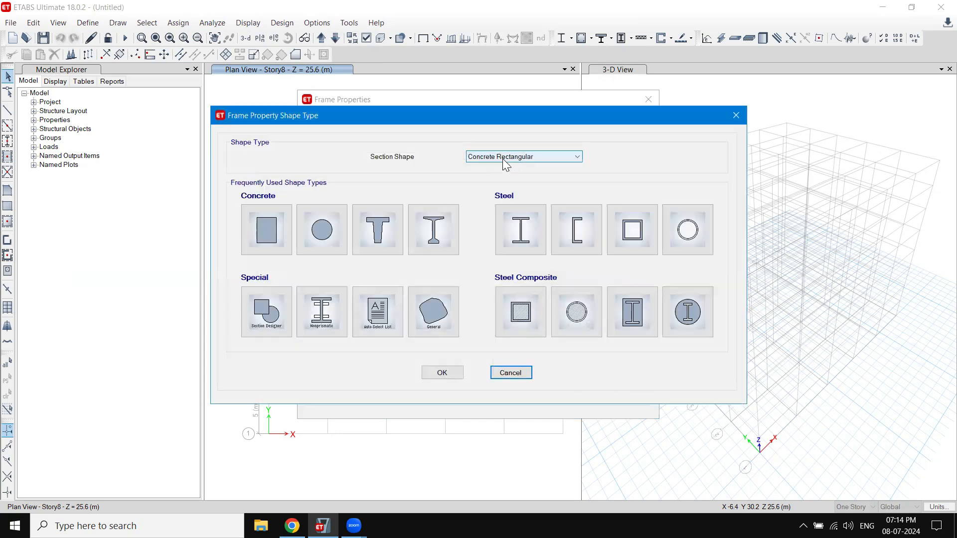
left_click(268, 226)
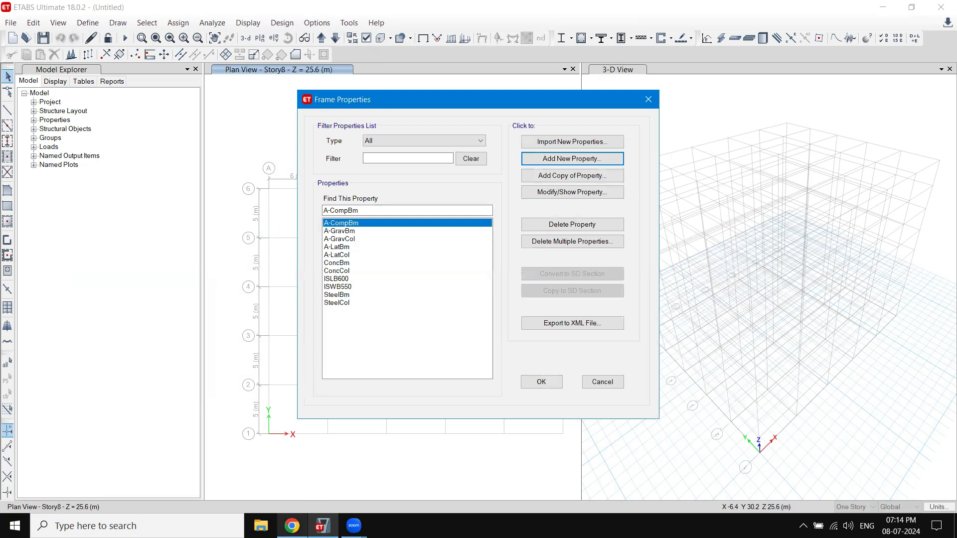
- Check the member sizes on the Model Details page in Canva, and name the ETABS section B_350X400 with material M30
left_click(292, 526)
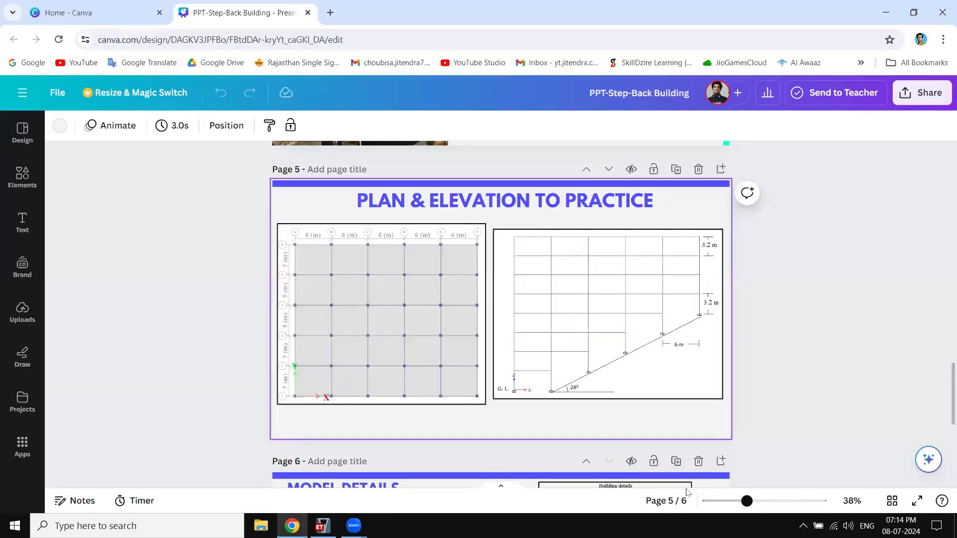
scroll(938, 429, "down", 5)
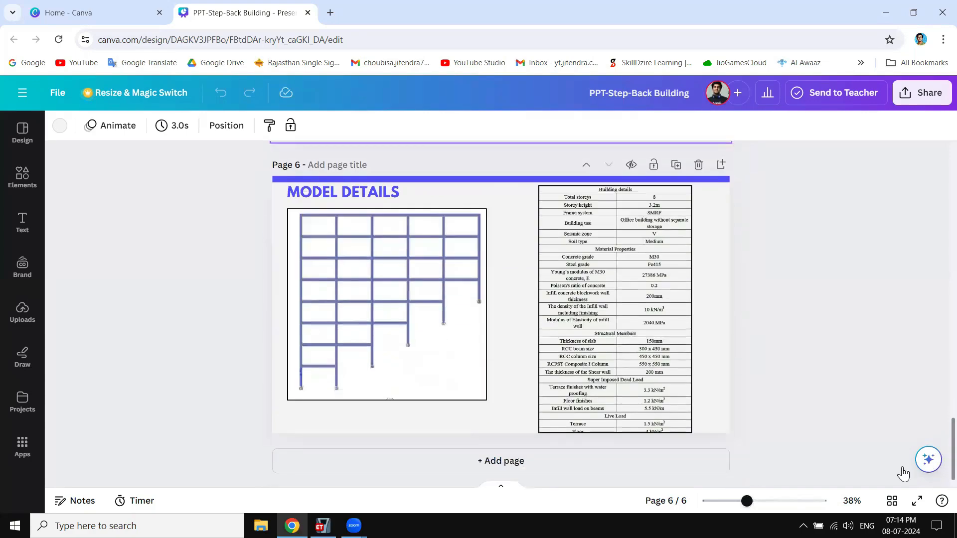
left_click(918, 501)
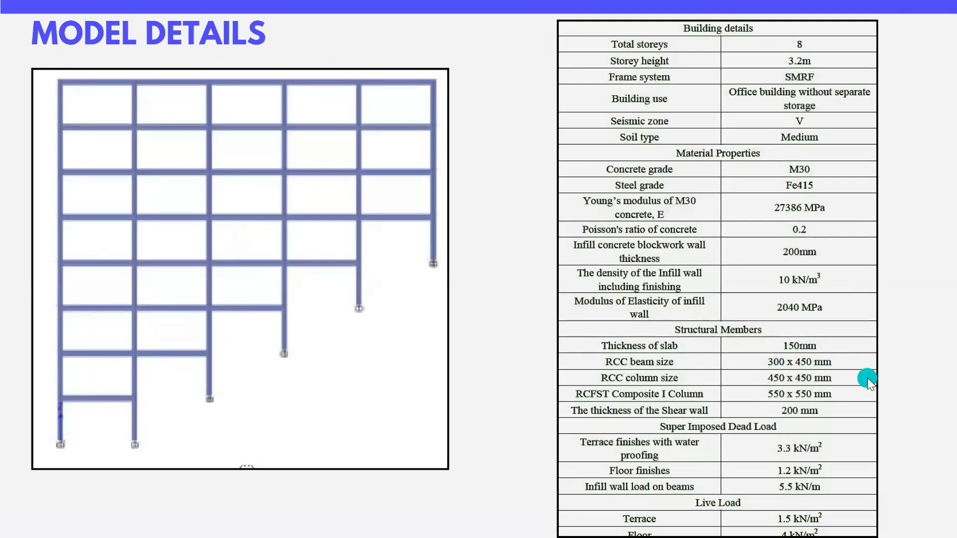
key("Escape")
left_click(323, 526)
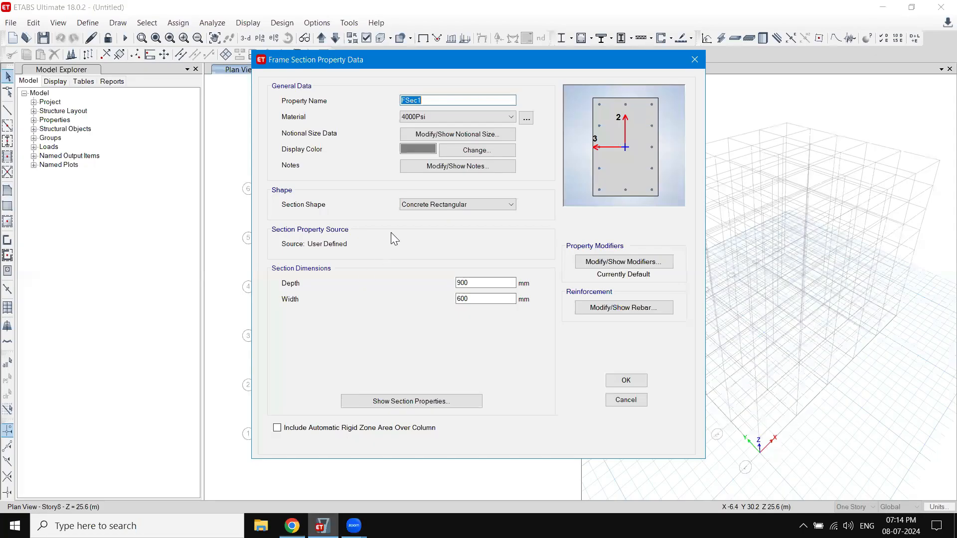
type("B")
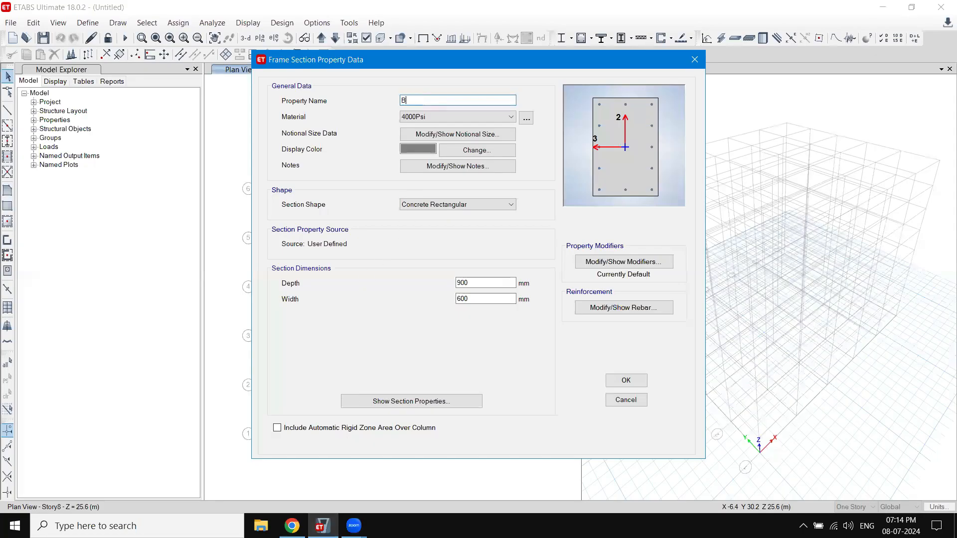
type("_350X400")
key("Tab")
key("Down")
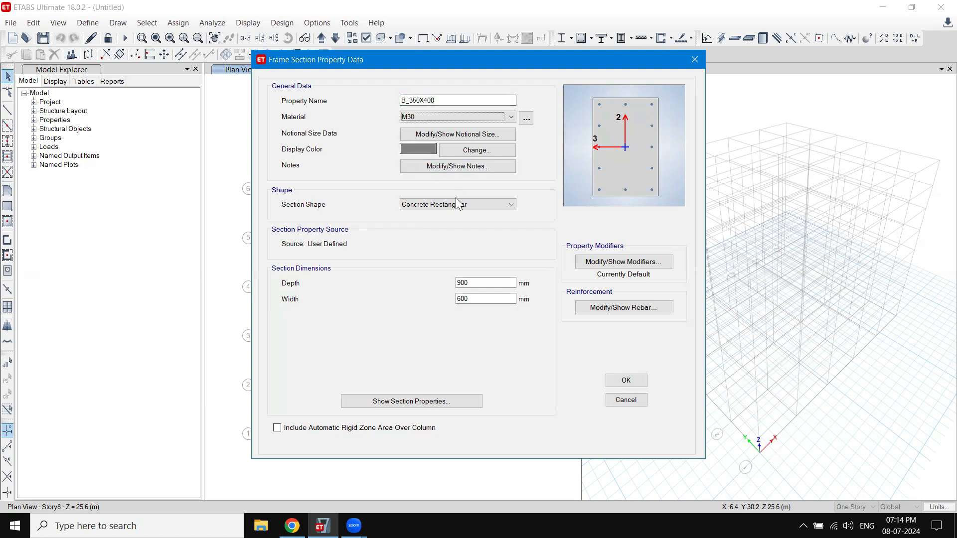
- Recheck the RCC beam size in the Canva presentation and rename the ETABS section B_300X450
left_click_drag(486, 282, 436, 287)
left_click(292, 526)
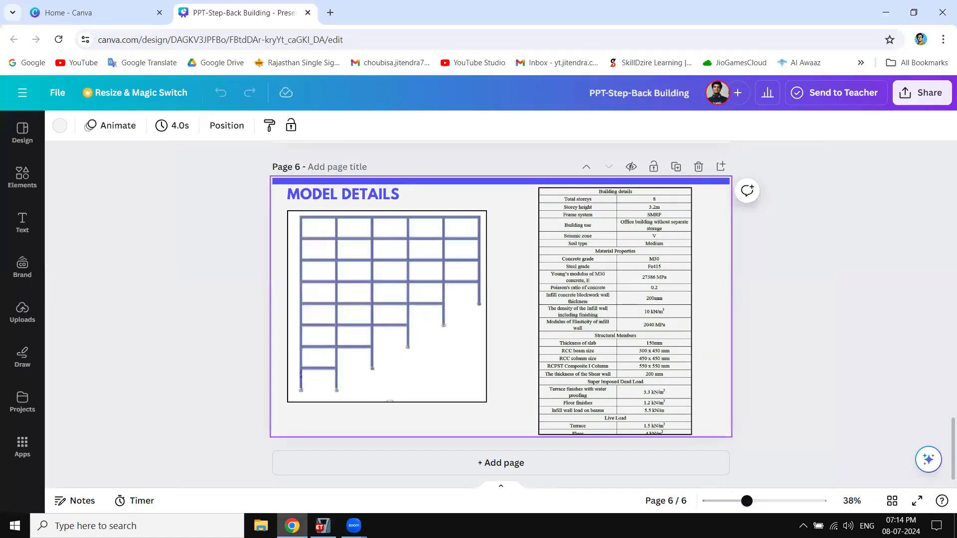
key("alt+Tab")
left_click(416, 101)
key("BackSpace")
type("0")
left_click(428, 100)
key("BackSpace")
type("50")
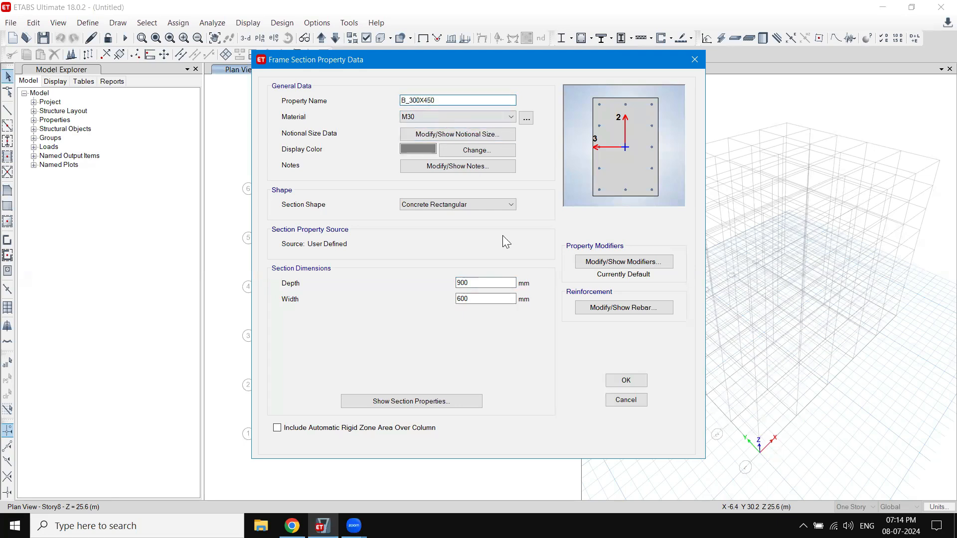
- Set the beam section's depth to 450 mm and width to 300 mm
double_click(481, 282)
type("450")
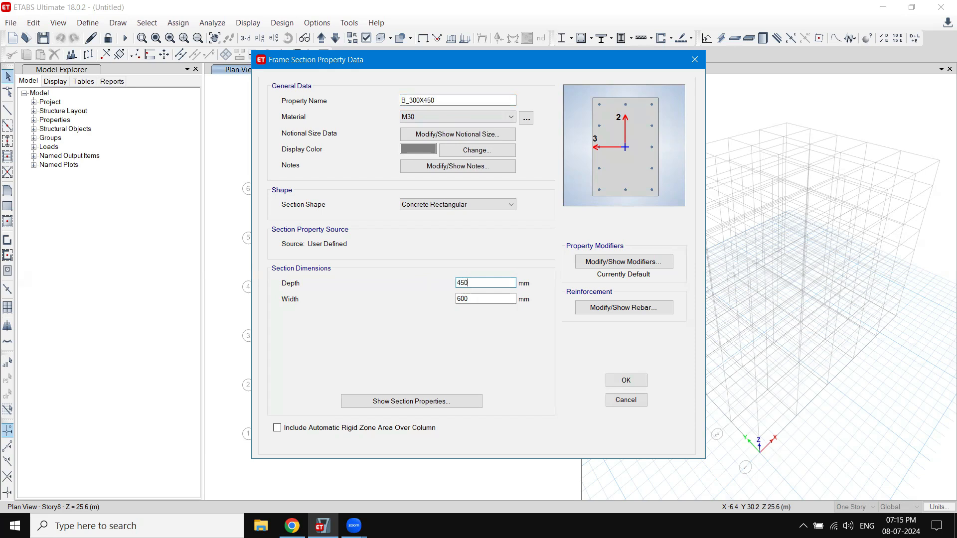
key("Tab")
type("300")
key("Tab")
- Set the beam section's reinforcement to M3 Design Only (Beam), with HYSD550 for the longitudinal and confinement bars
left_click(587, 308)
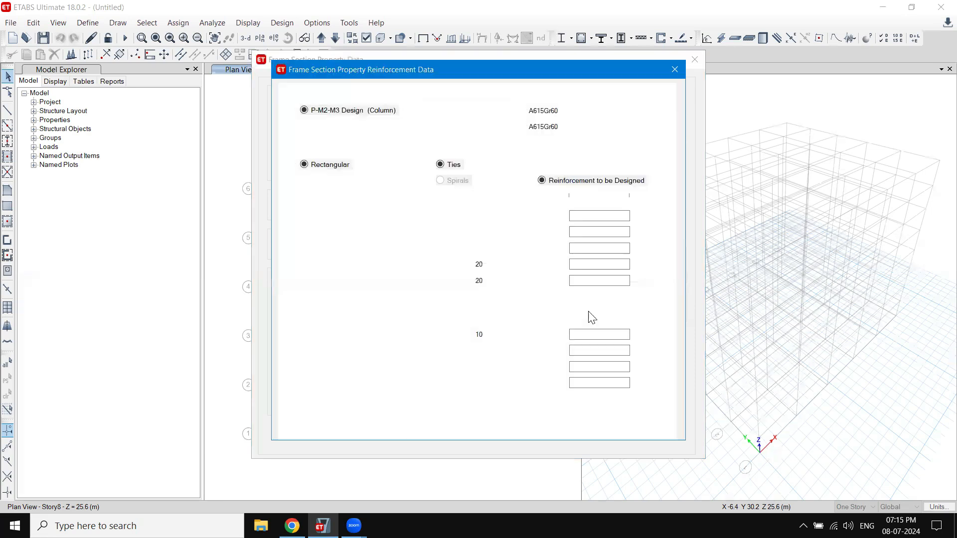
left_click(357, 128)
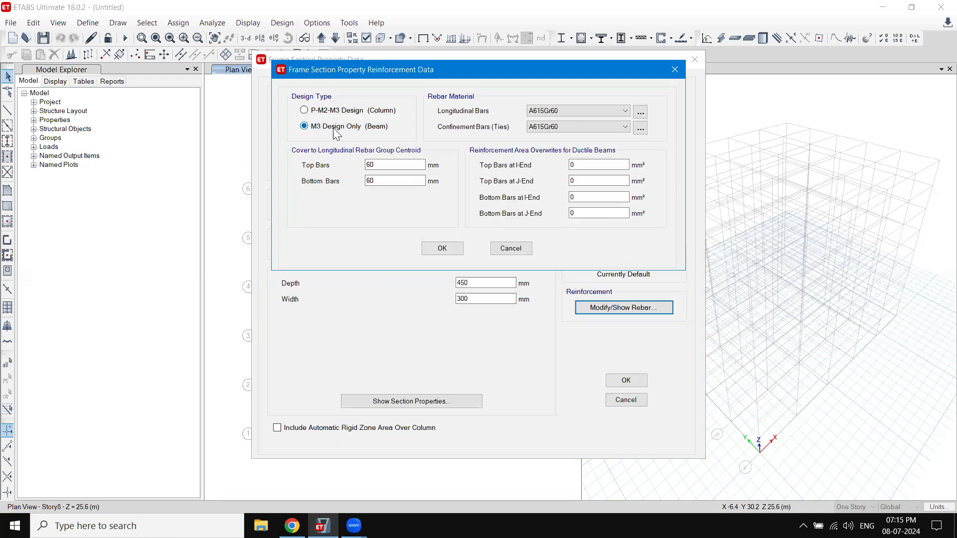
left_click(624, 111)
left_click(557, 129)
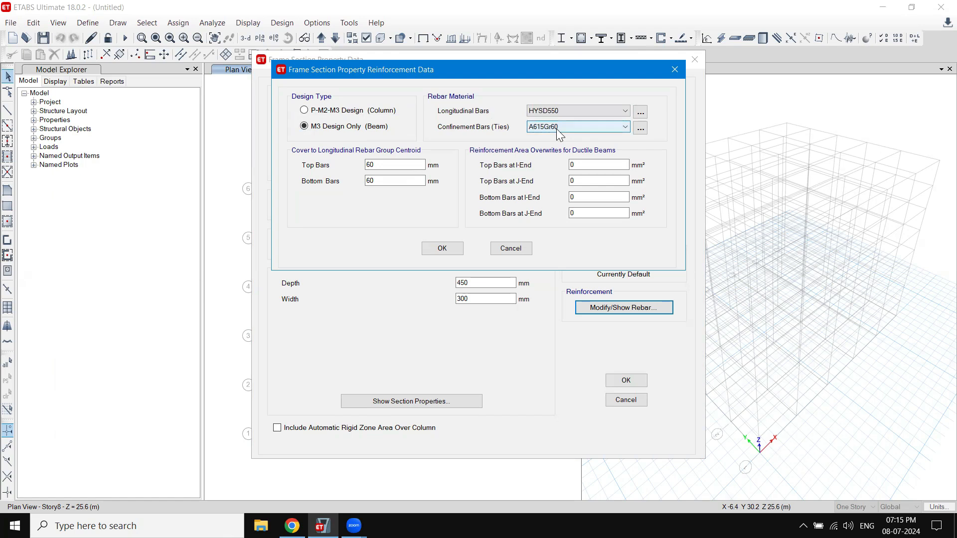
left_click(557, 129)
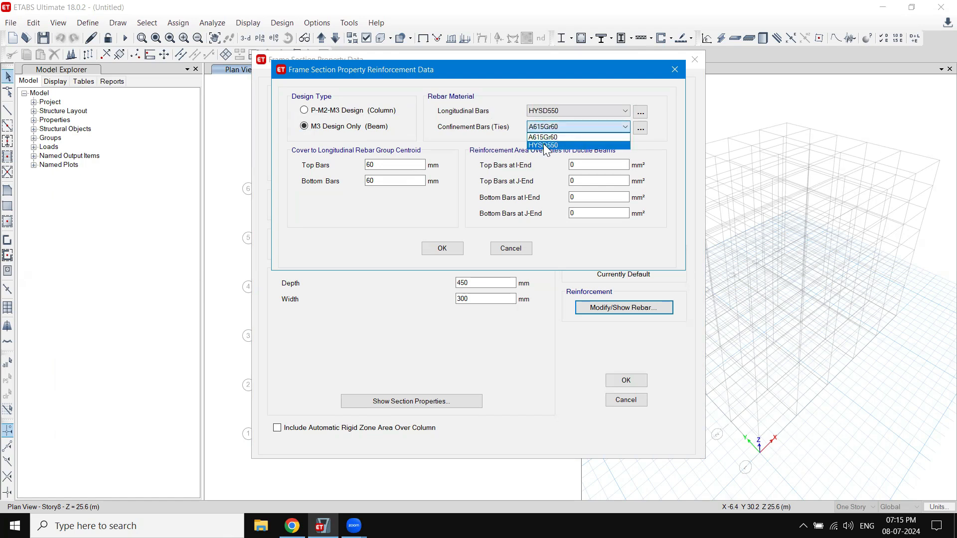
left_click(544, 145)
- Set the top and bottom bar cover to 25 mm and save the beam section
left_click_drag(397, 164, 359, 167)
type("25")
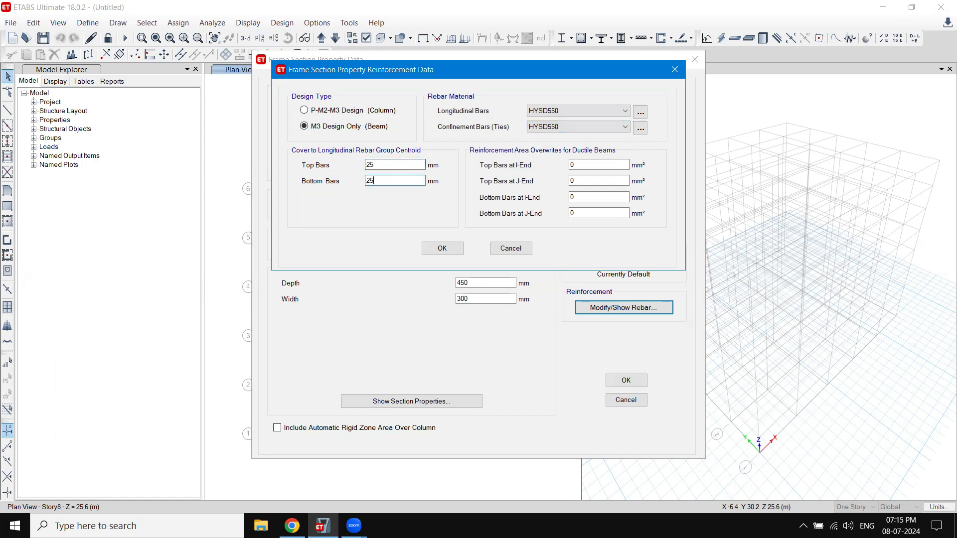
left_click(443, 249)
left_click(623, 382)
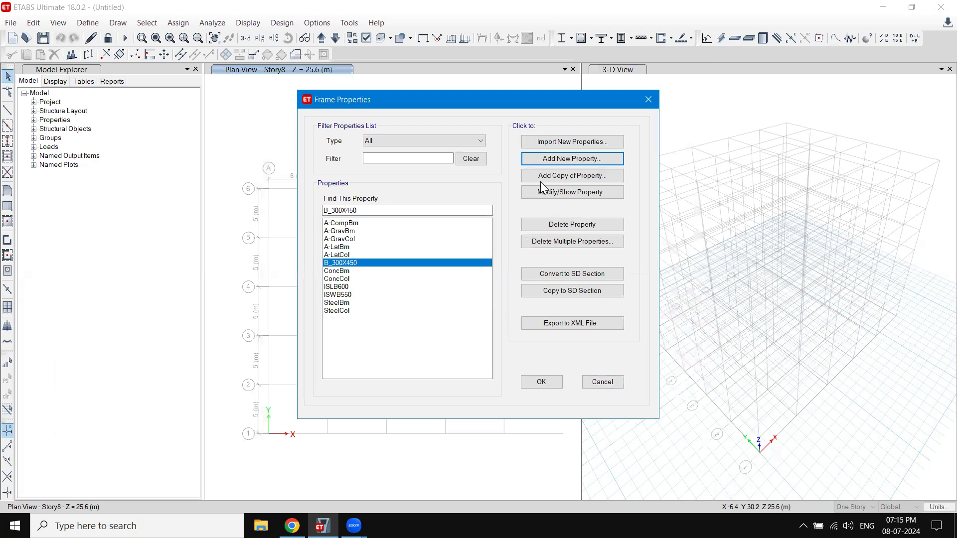
- Start a new concrete rectangular section for the column, named C_450X450, with material M30
left_click(574, 162)
left_click(272, 233)
left_click_drag(430, 99, 385, 100)
type("C_450X450")
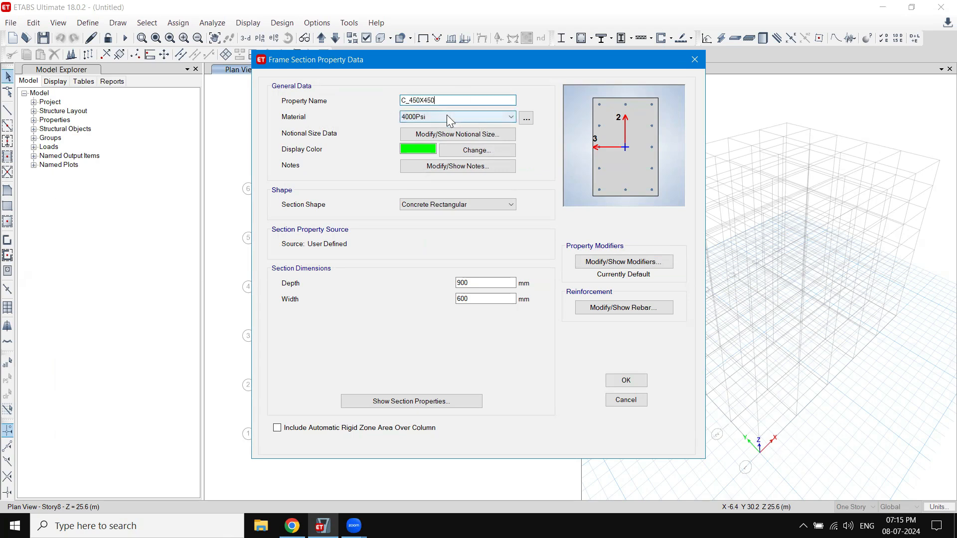
left_click(447, 114)
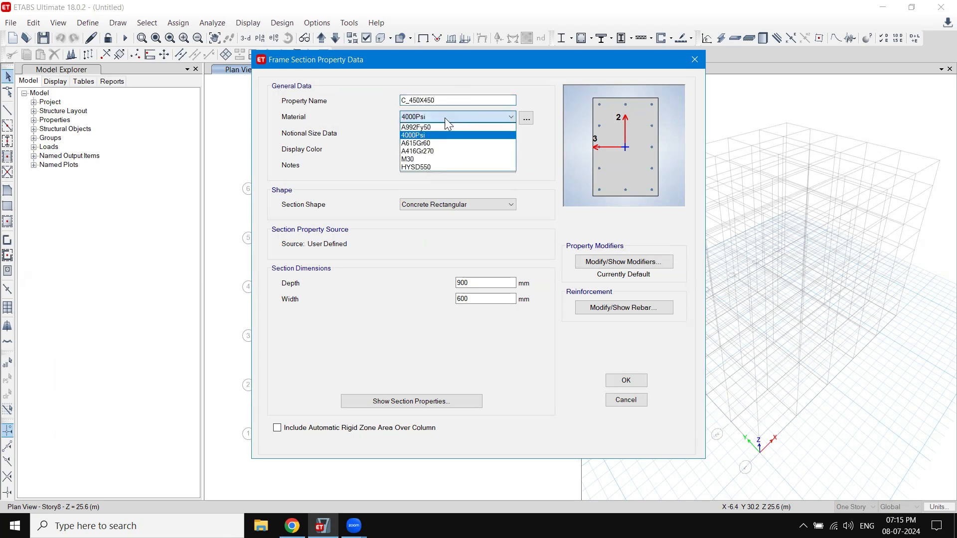
left_click(431, 159)
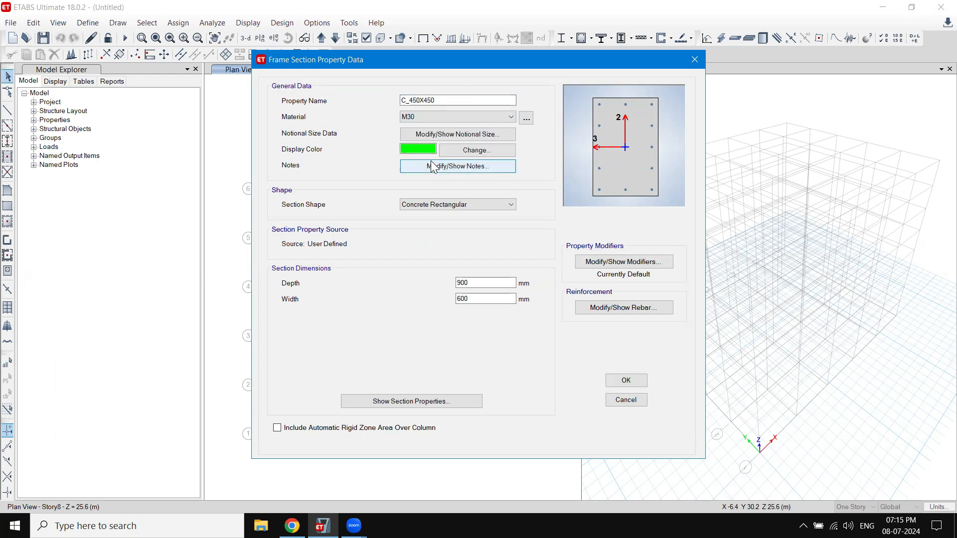
- Set the column section's depth and width to 450 mm each
double_click(483, 284)
type("450")
key("Tab")
type("450")
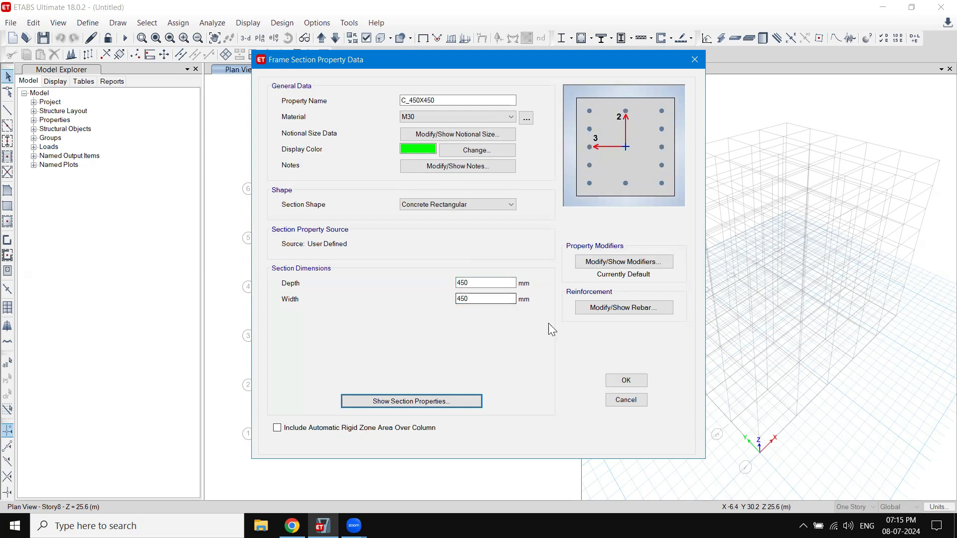
- Assign HYSD550 to the column's longitudinal bars and ties, then save the section and finish defining frame properties
left_click(592, 311)
left_click(537, 111)
left_click(550, 133)
left_click(550, 130)
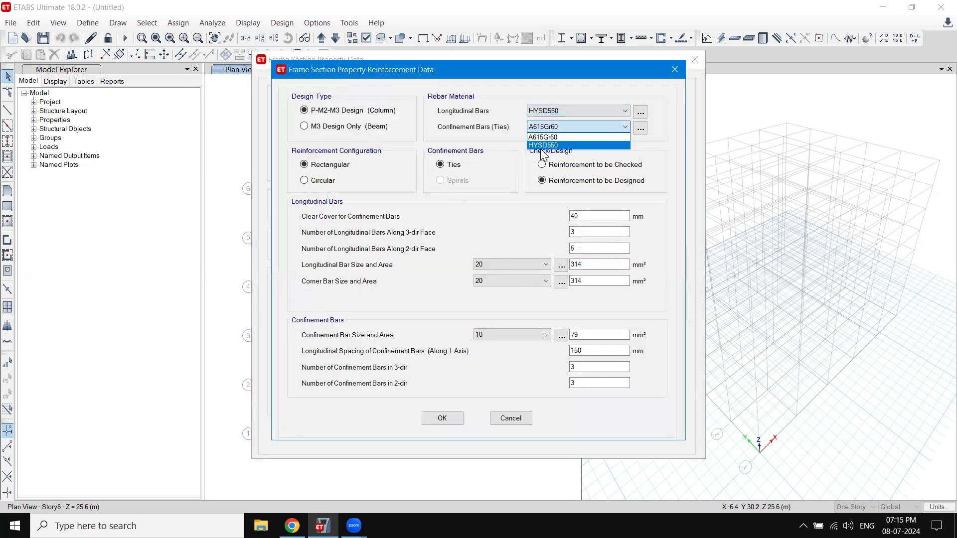
left_click(542, 145)
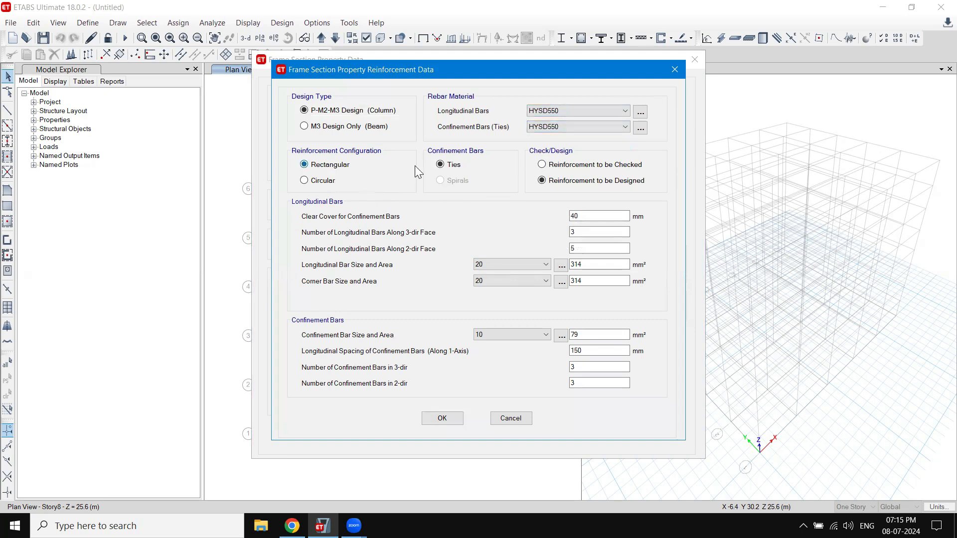
left_click(447, 417)
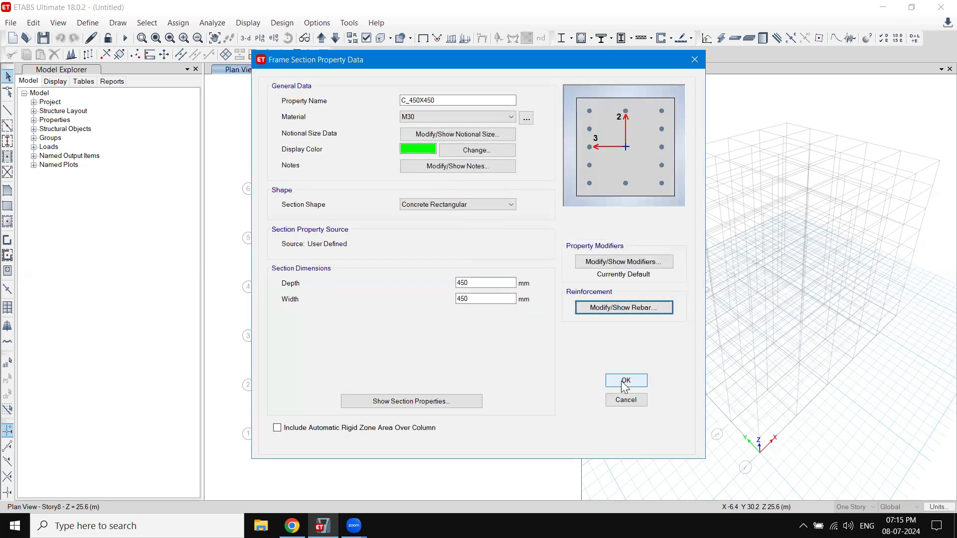
left_click(622, 383)
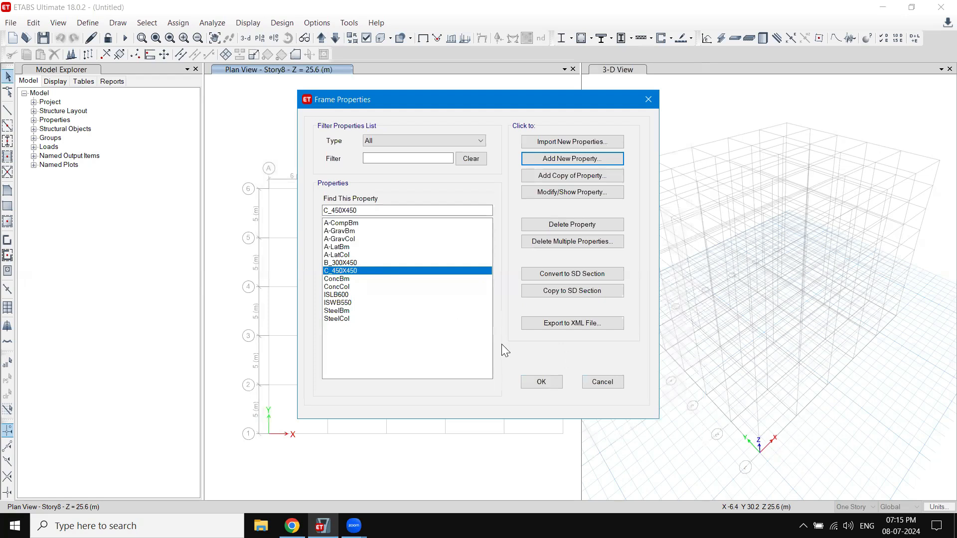
left_click(541, 382)
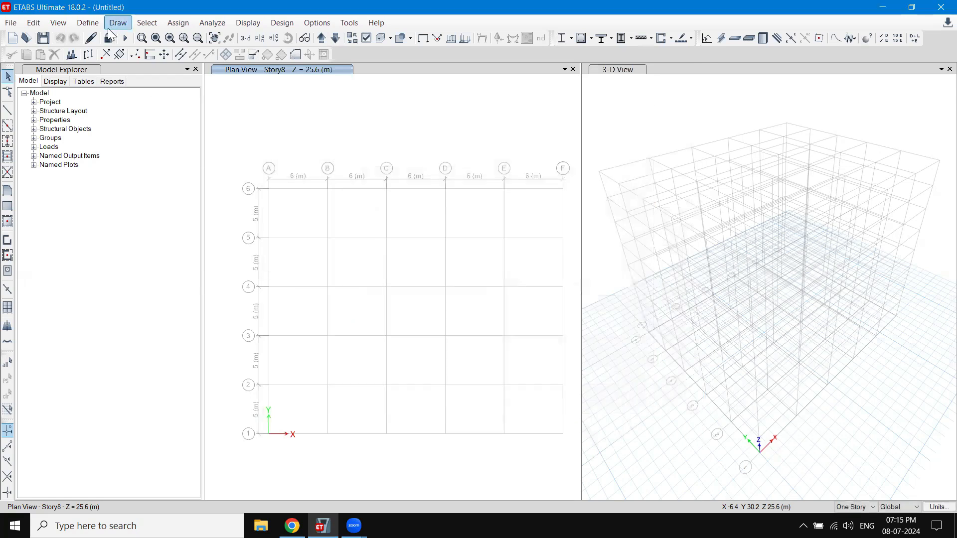
- Define a shell-thin slab section named Slab150 with material M30 and a thickness of 150 mm
left_click(83, 25)
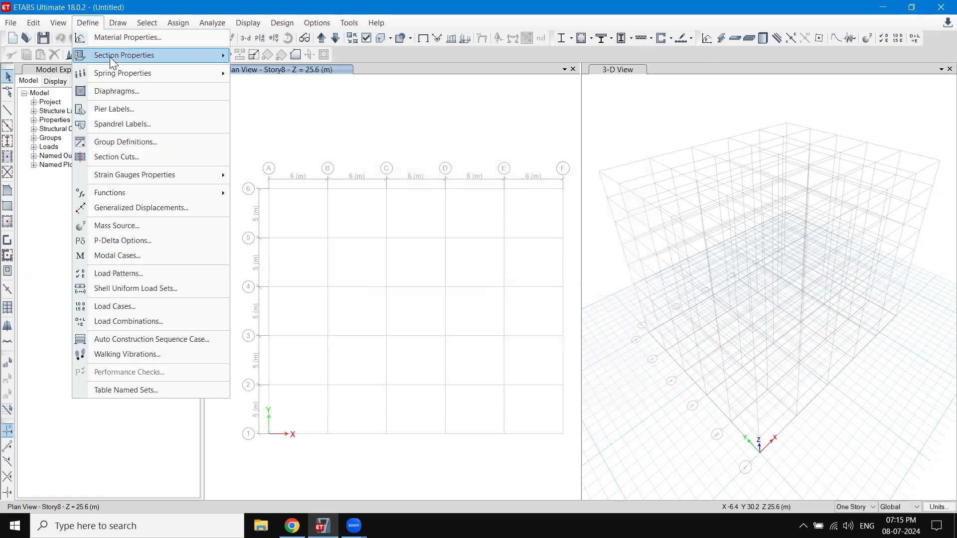
mouse_move(114, 53)
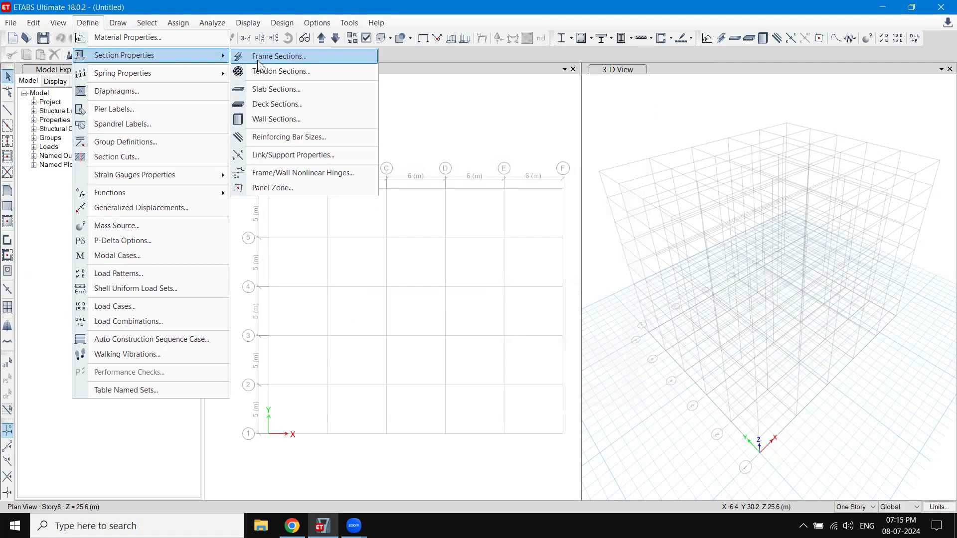
left_click(270, 89)
left_click(461, 219)
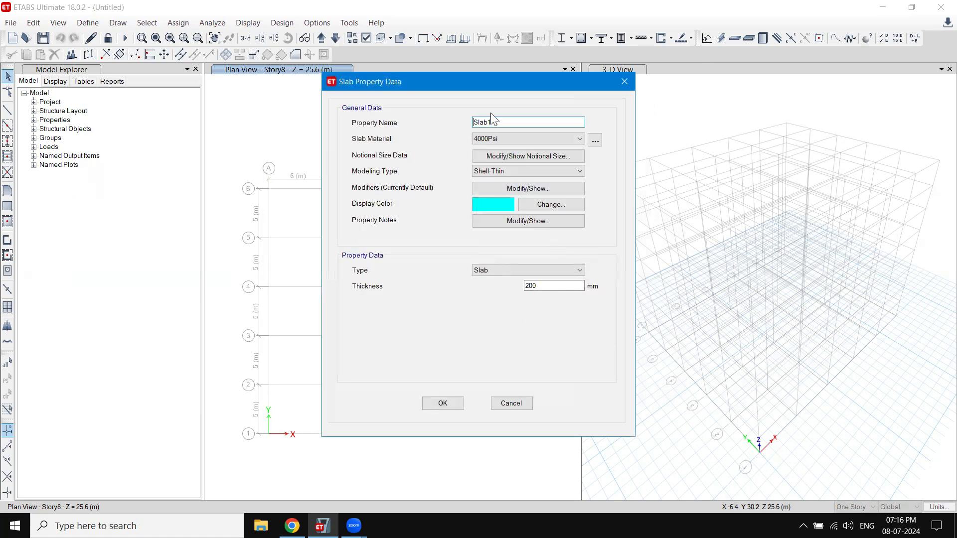
left_click(498, 140)
left_click(495, 178)
left_click_drag(550, 286, 507, 284)
type("150")
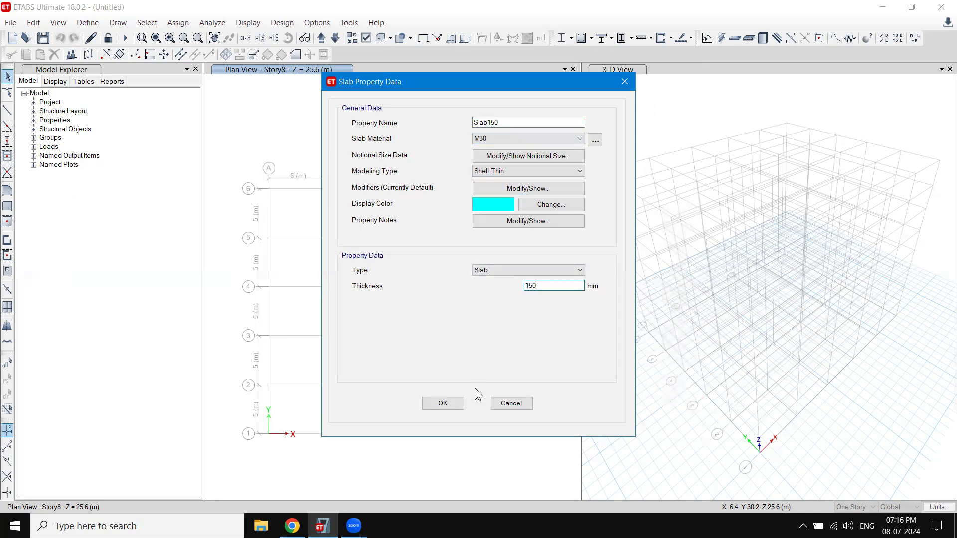
left_click(449, 404)
left_click(532, 298)
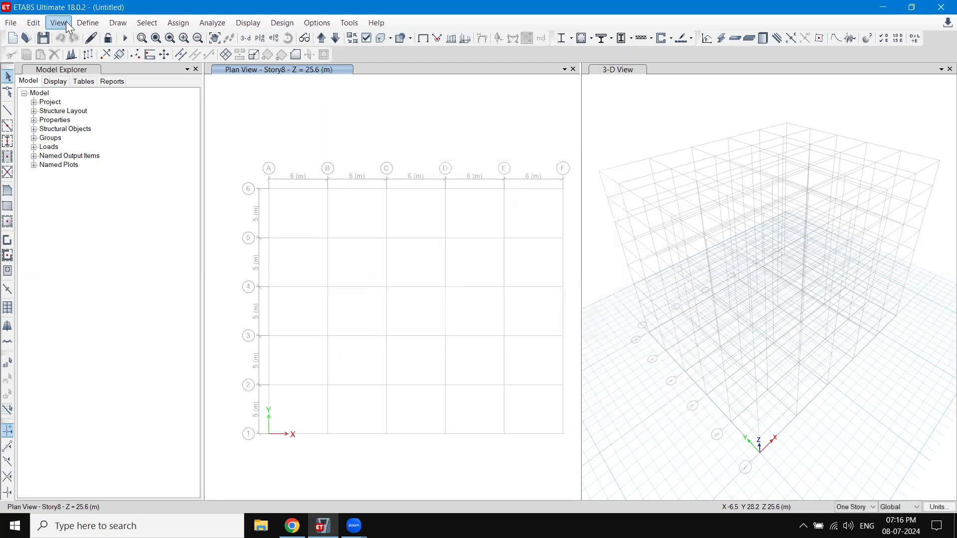
left_click(90, 24)
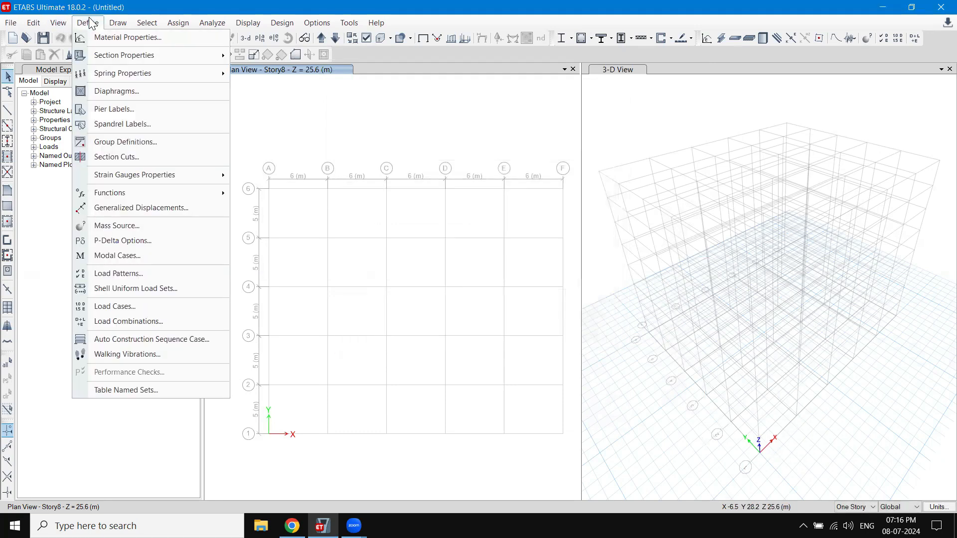
left_click(127, 2)
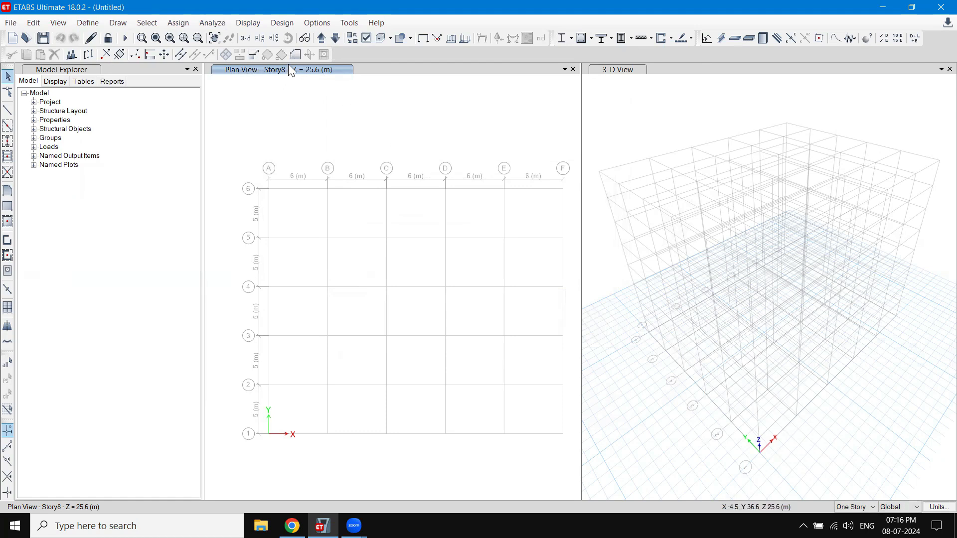
- Show the Story1 plan and set drawing to apply to all stories
left_click(323, 39)
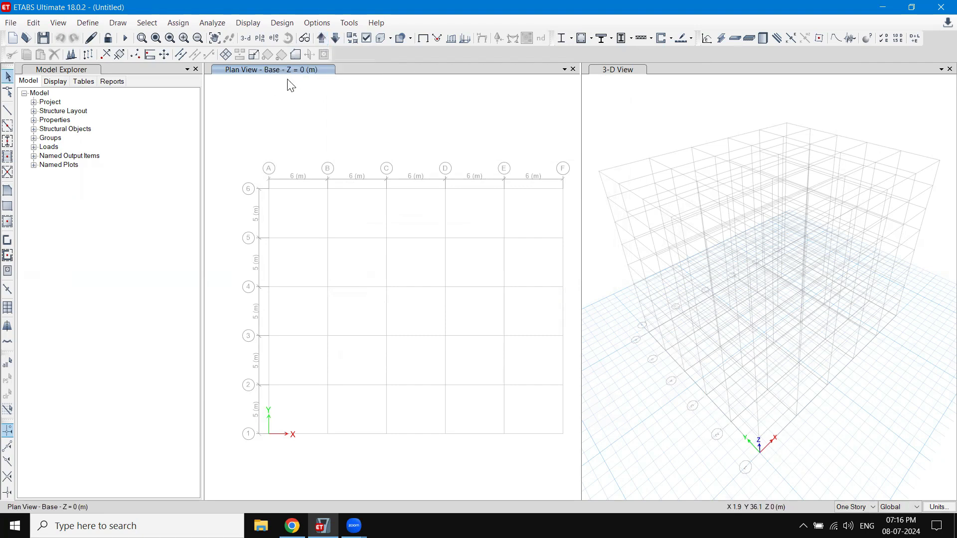
left_click(322, 40)
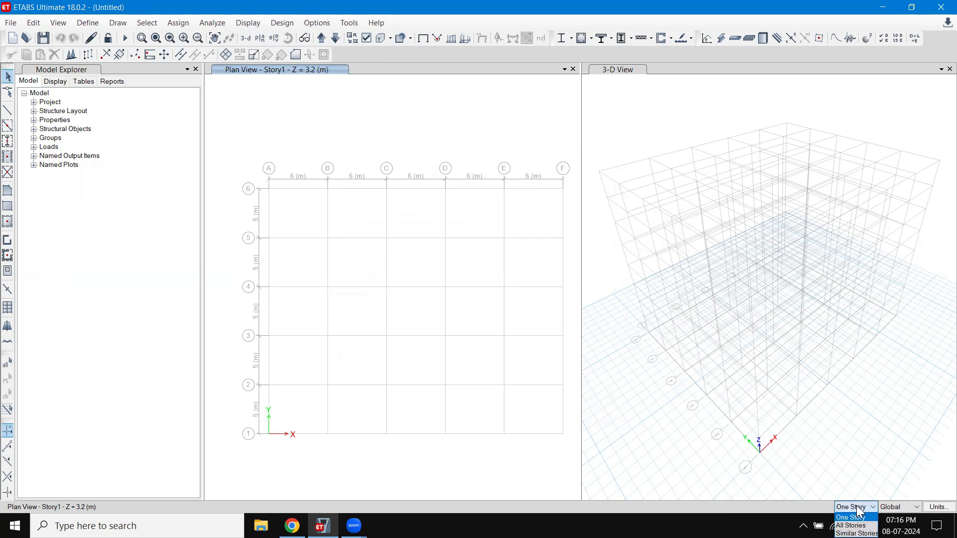
left_click(852, 526)
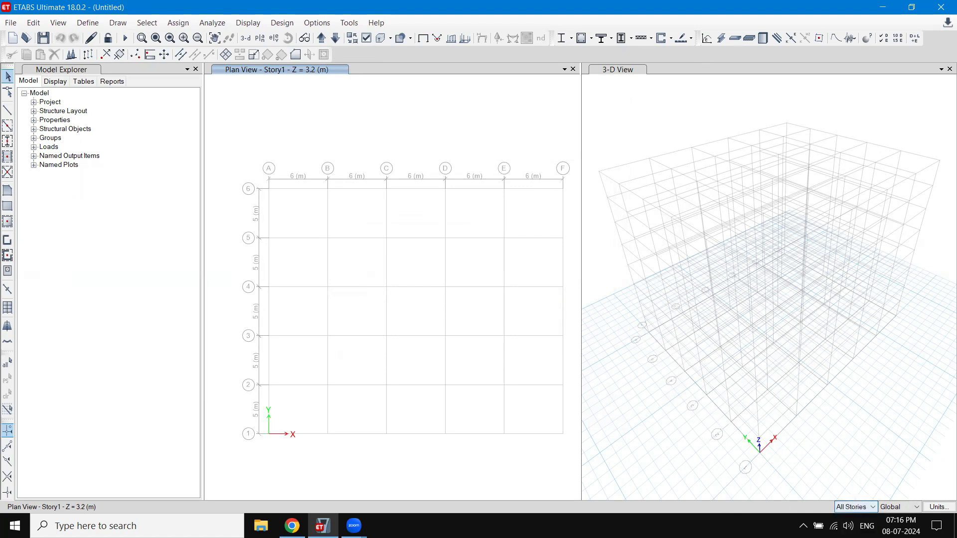
- Quick-draw C_450X450 columns at every grid intersection from A to F and 1 to 6
left_click(6, 144)
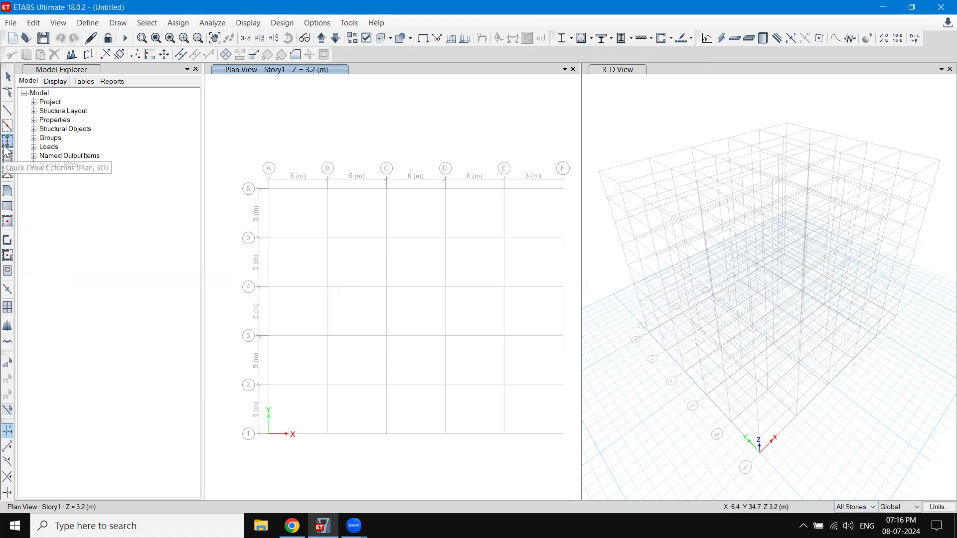
left_click(198, 408)
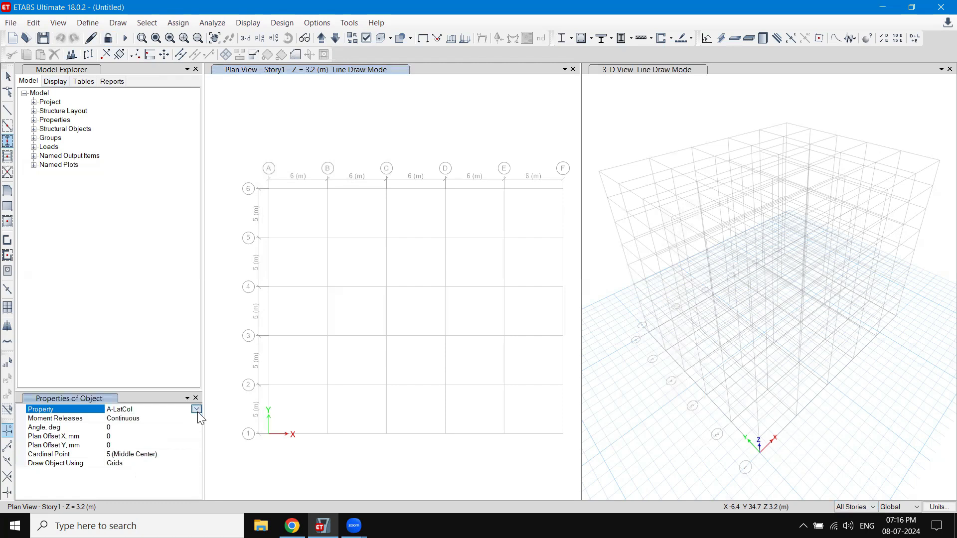
left_click(197, 410)
left_click(196, 457)
left_click(196, 456)
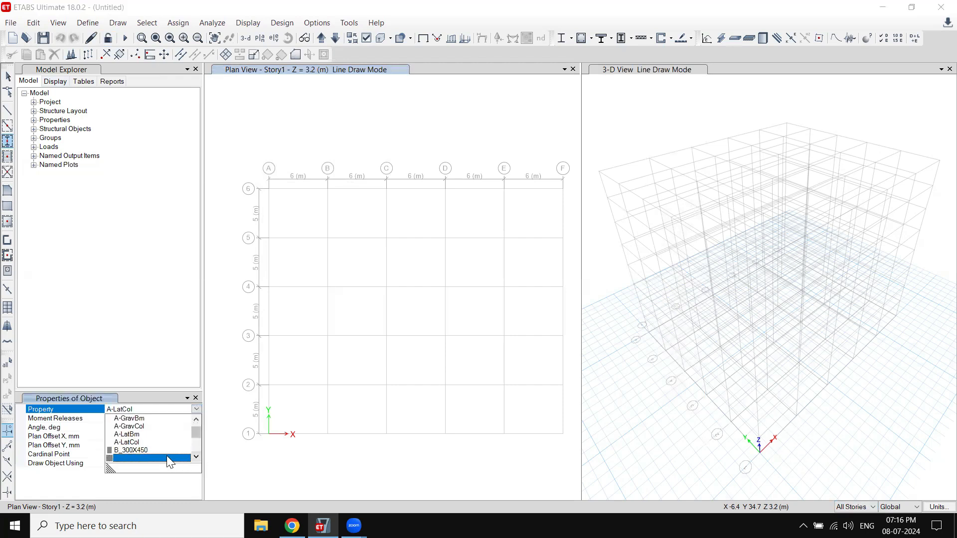
left_click(171, 458)
left_click_drag(247, 159, 536, 455)
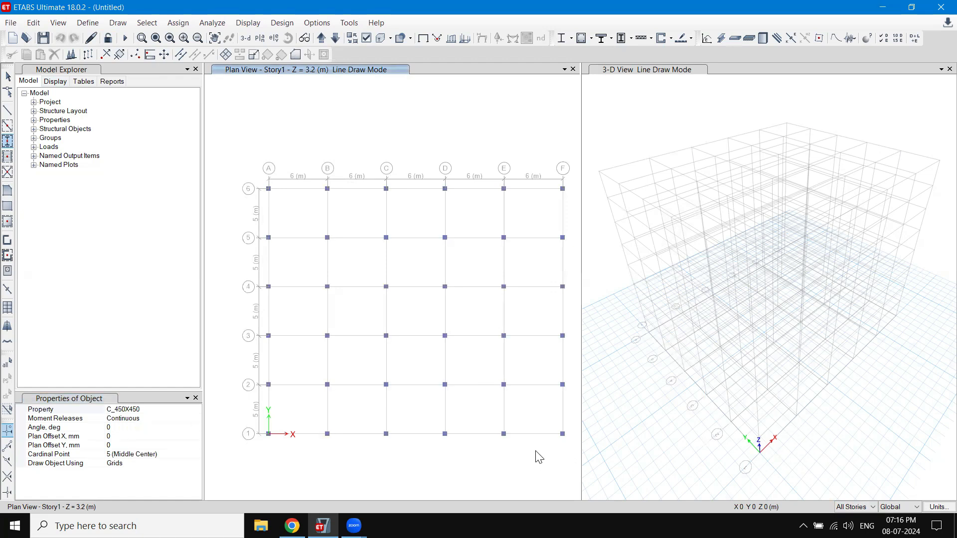
- Quick-draw B_300X450 beams along all grid lines of the plan and end the drawing command
left_click(7, 126)
left_click(192, 418)
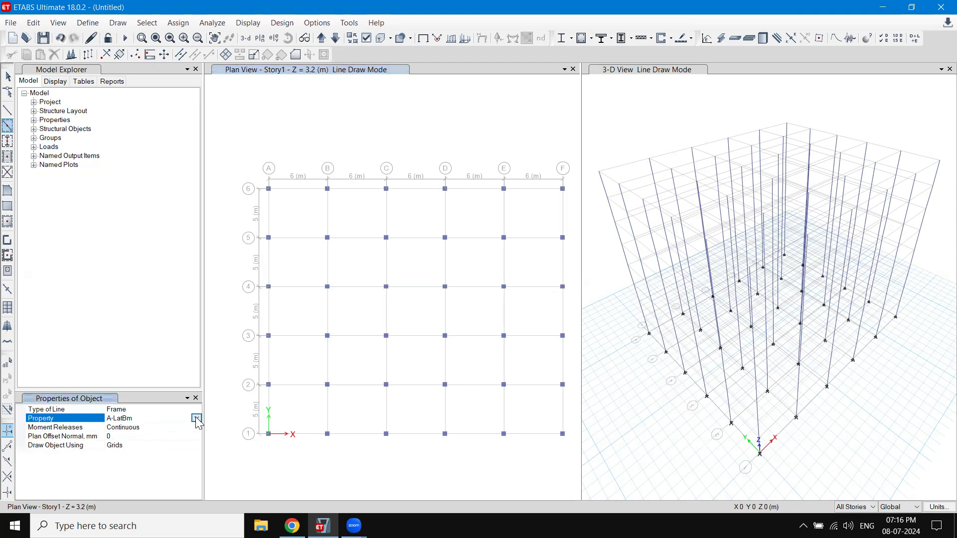
left_click(197, 418)
left_click(178, 474)
mouse_move(244, 162)
left_mouse_down()
mouse_move(491, 389)
mouse_move(575, 486)
mouse_move(543, 477)
left_mouse_up()
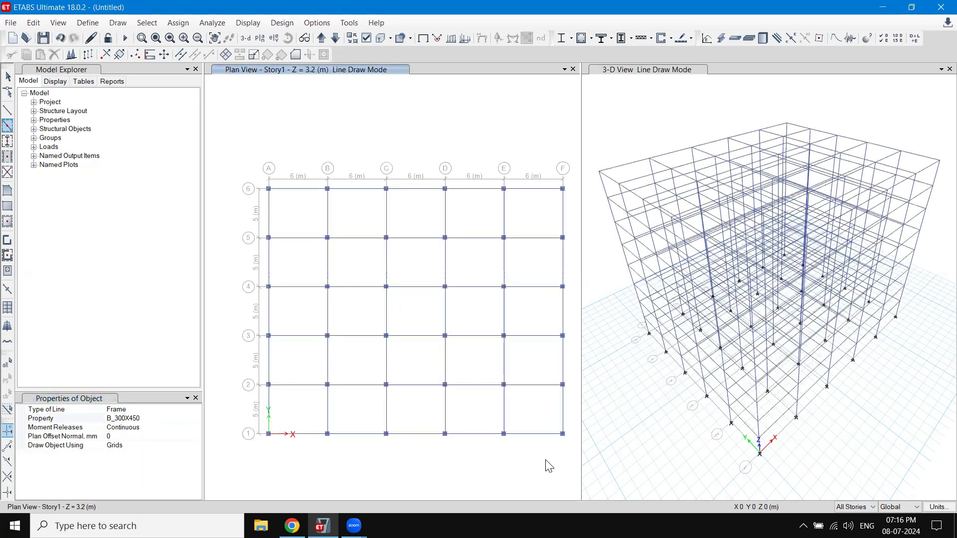
key("Escape")
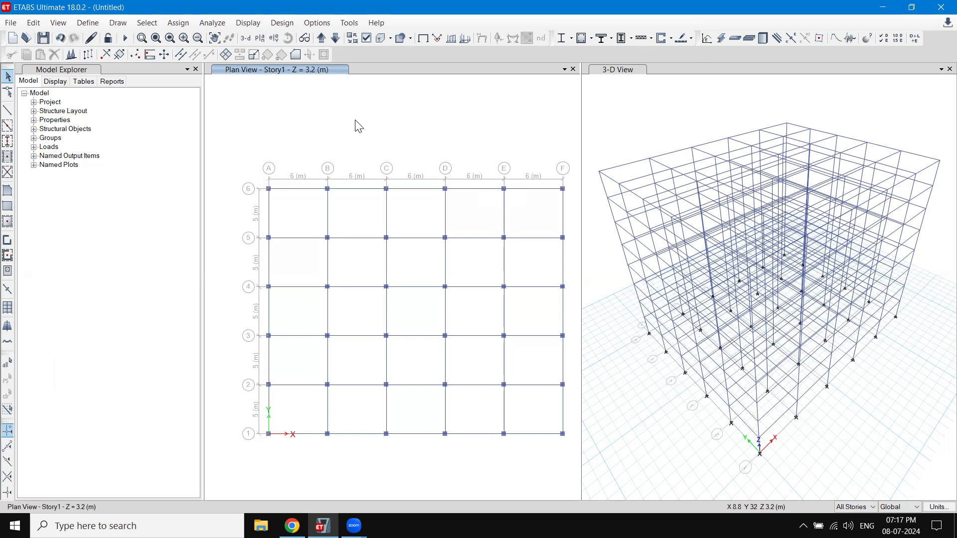
- Limit drawing to one story and check the step-back elevation on the Model Details page in Canva
left_click(856, 507)
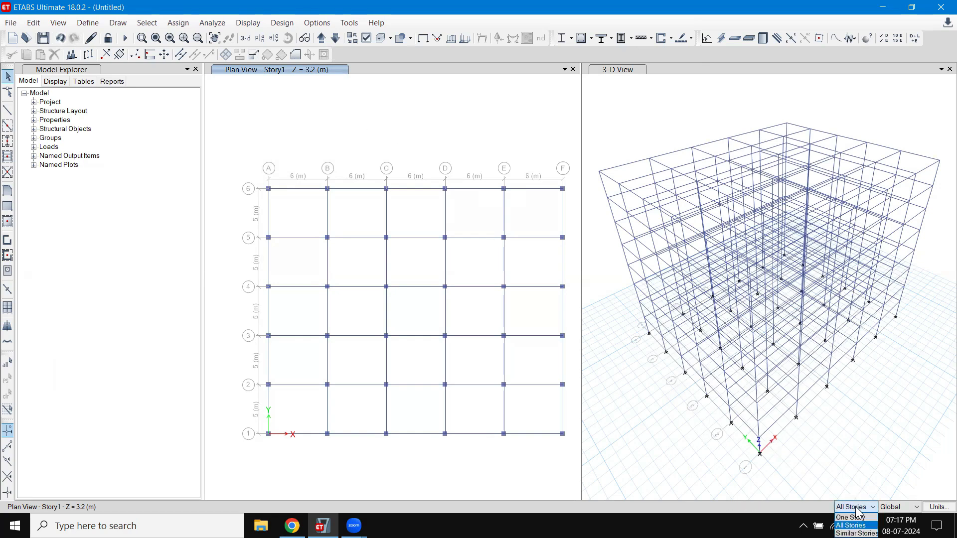
left_click(857, 518)
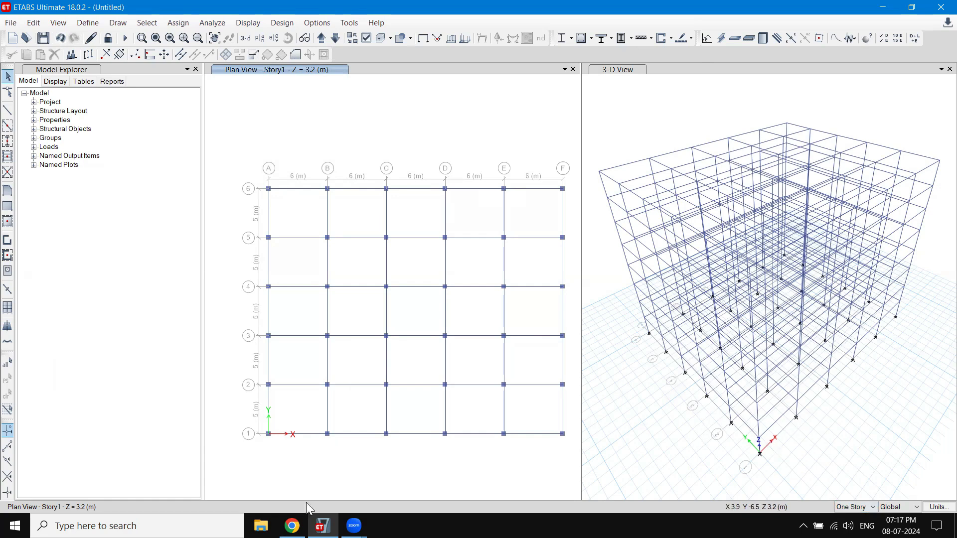
left_click(293, 526)
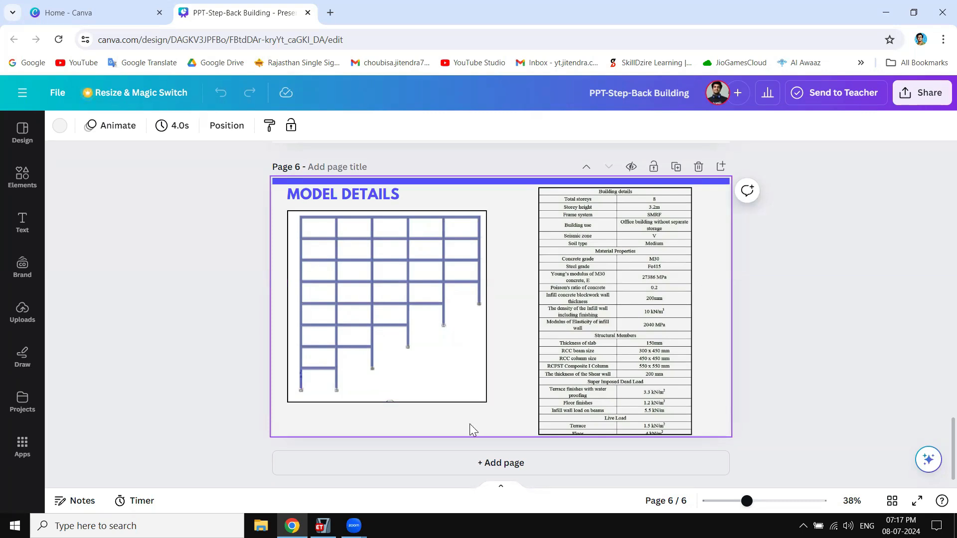
- Return to ETABS and delete the Story1 beams and columns beyond grid B and the Story2 ones beyond grid C
left_click(323, 526)
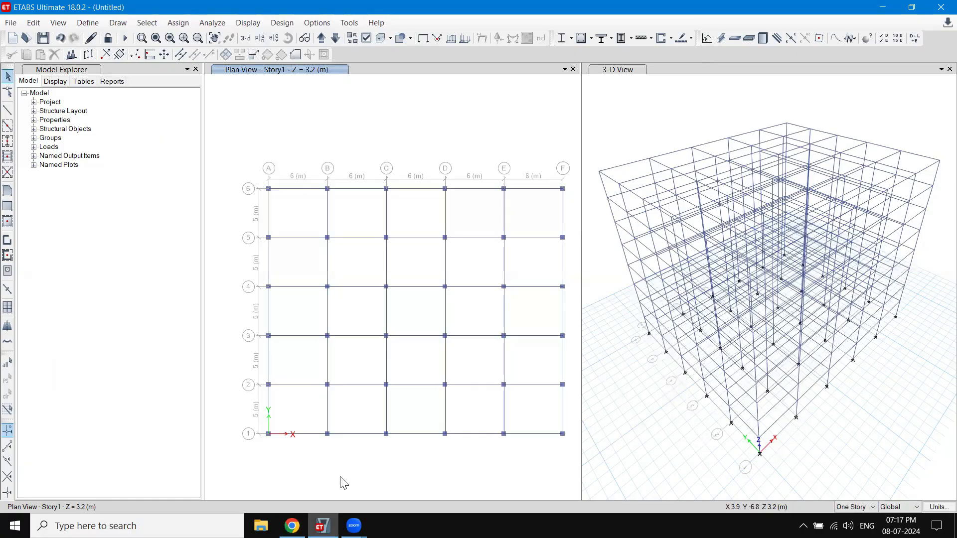
left_click_drag(568, 138, 359, 474)
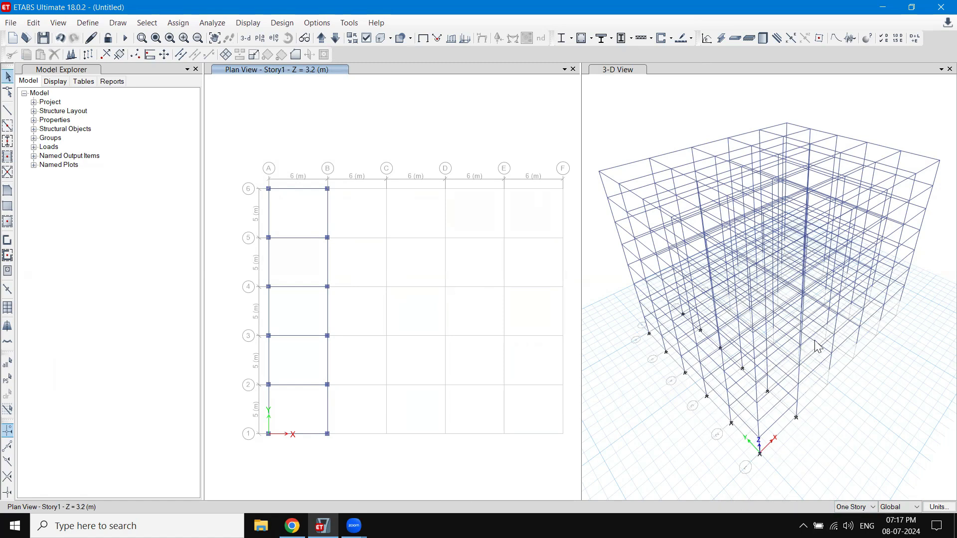
left_click(322, 39)
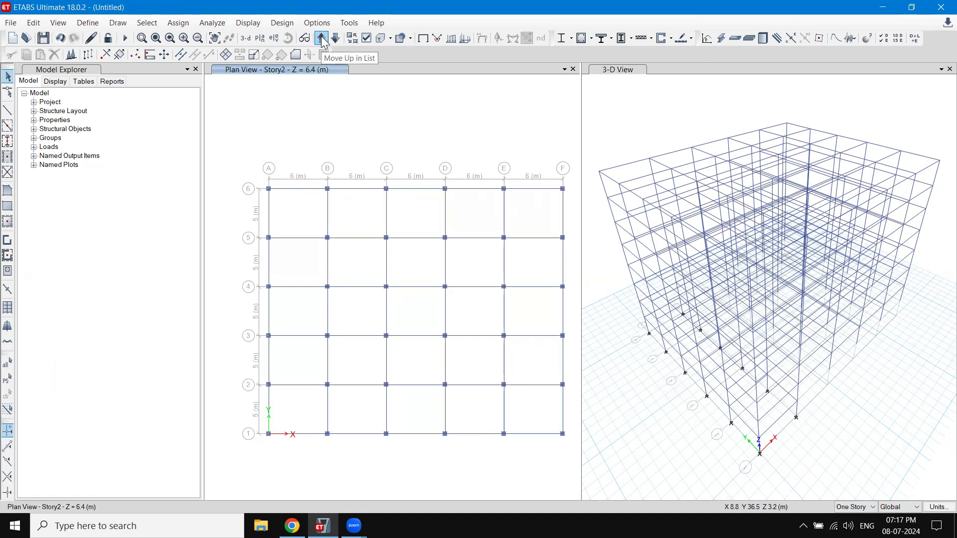
left_click_drag(573, 129, 411, 462)
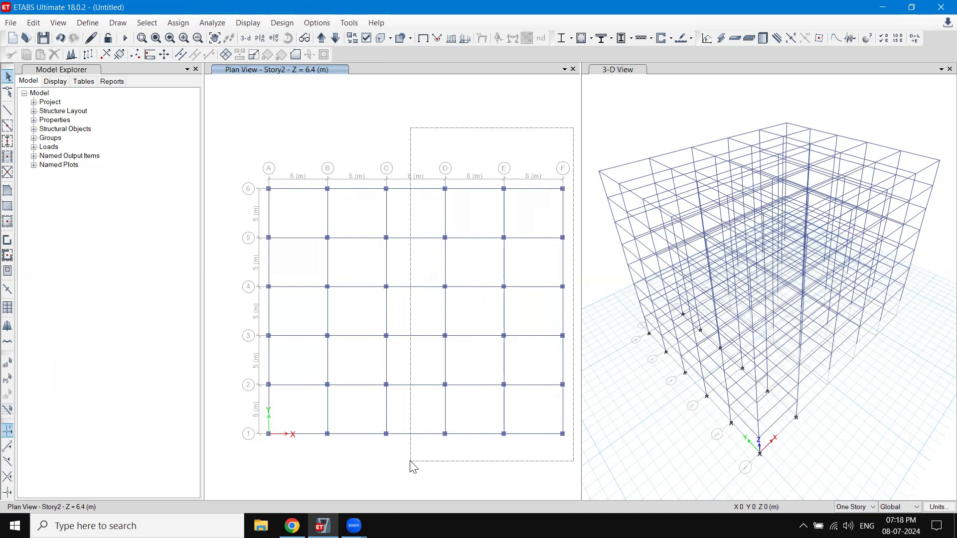
left_click_drag(414, 467, 412, 466)
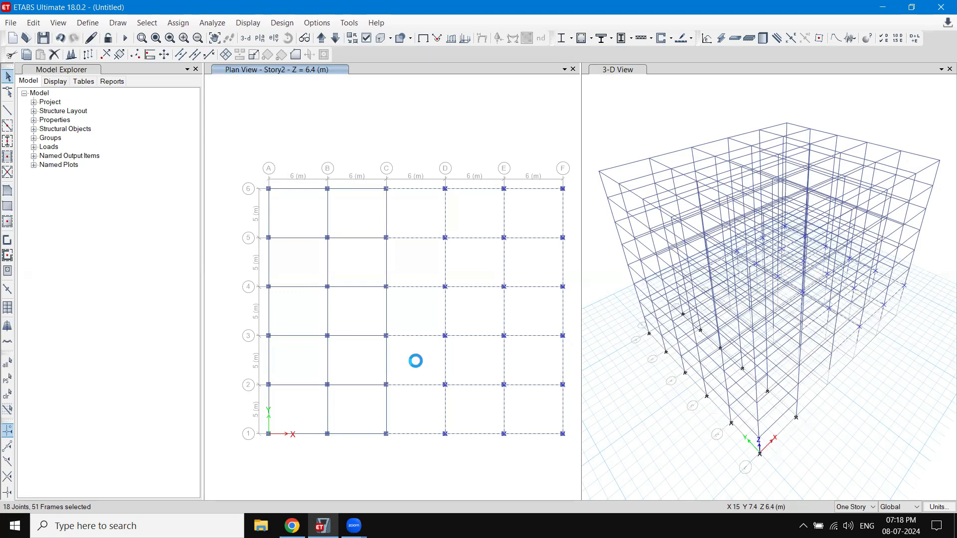
- Delete the Story3 beams and columns beyond grid D and the Story4 ones beyond grid E
left_click(321, 38)
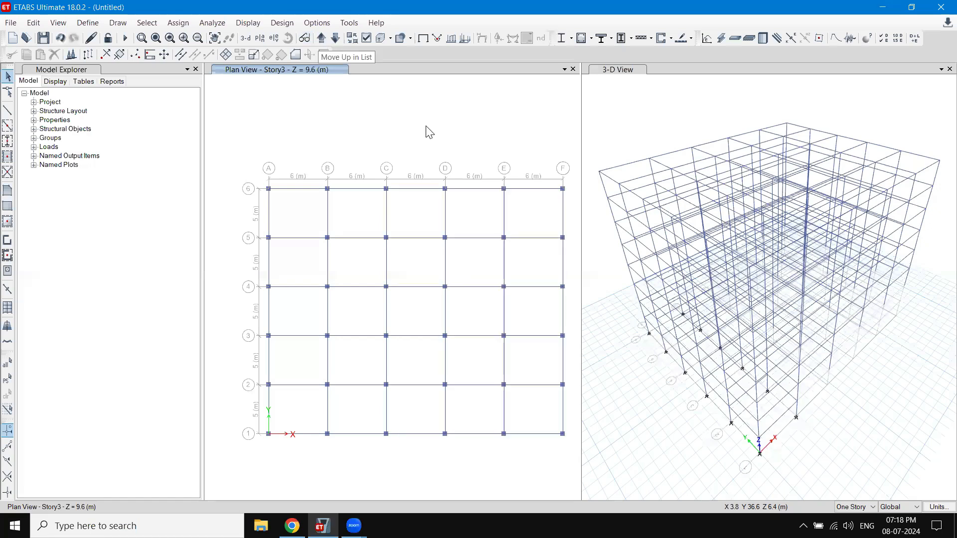
left_click_drag(578, 141, 477, 461)
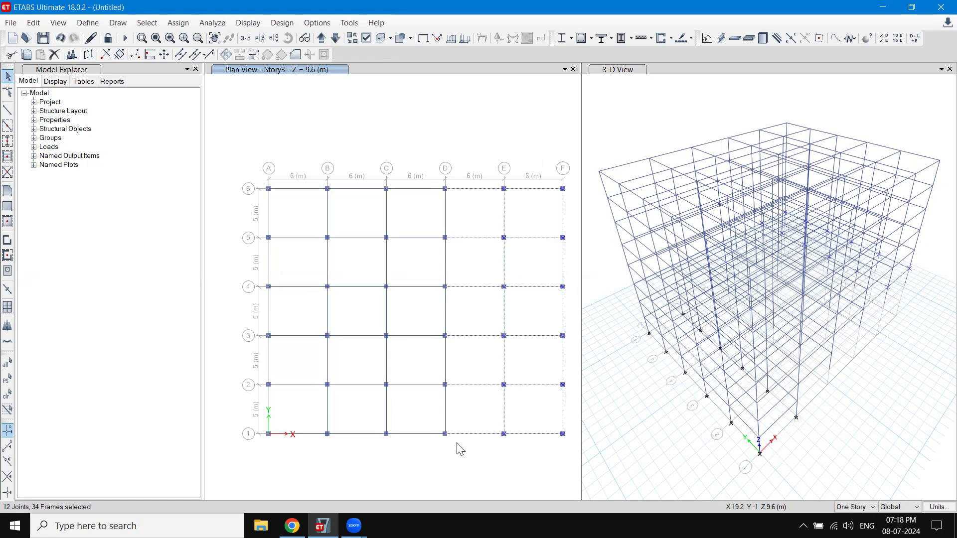
key("Delete")
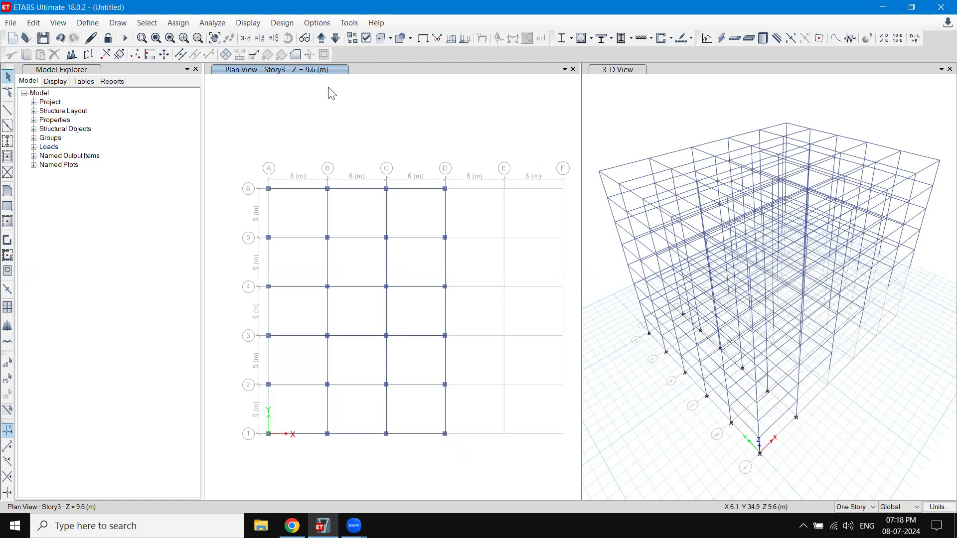
left_click(322, 39)
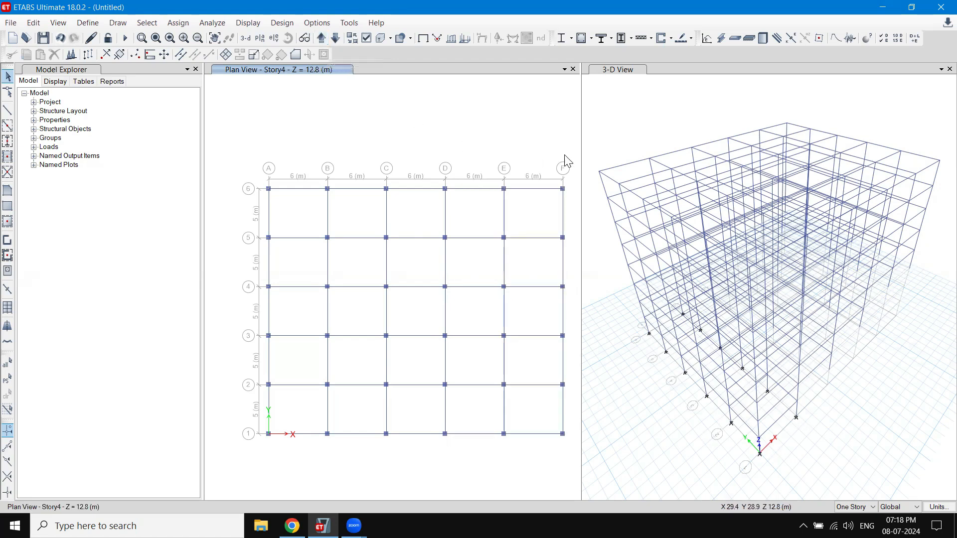
left_click_drag(571, 145, 526, 480)
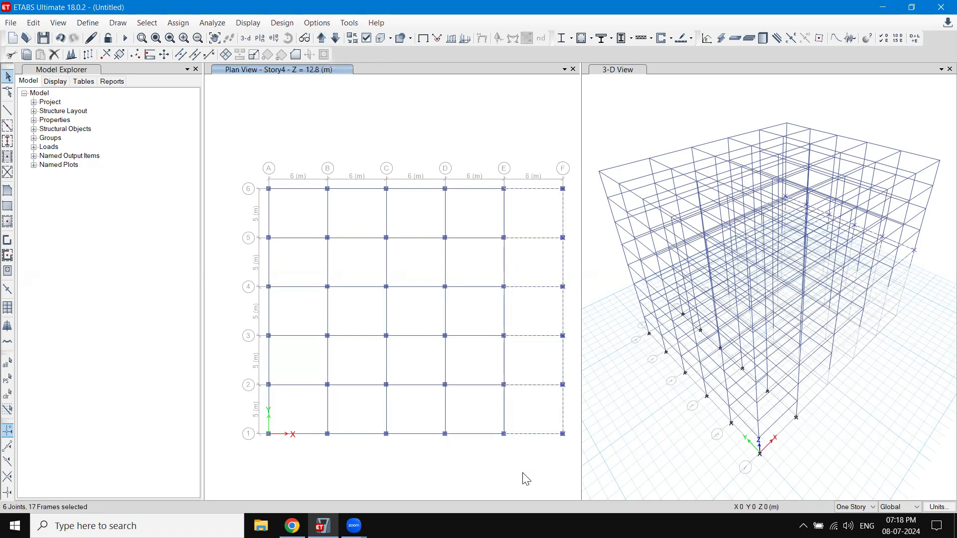
key("Delete")
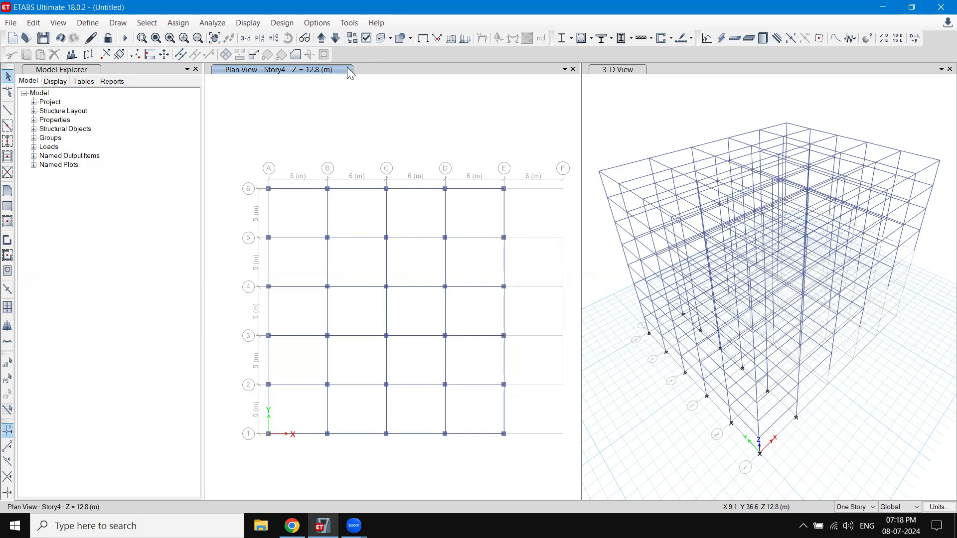
- Bring the plan up to Story5 and examine the stepped frame in the 3-D view with extruded members
left_click(321, 37)
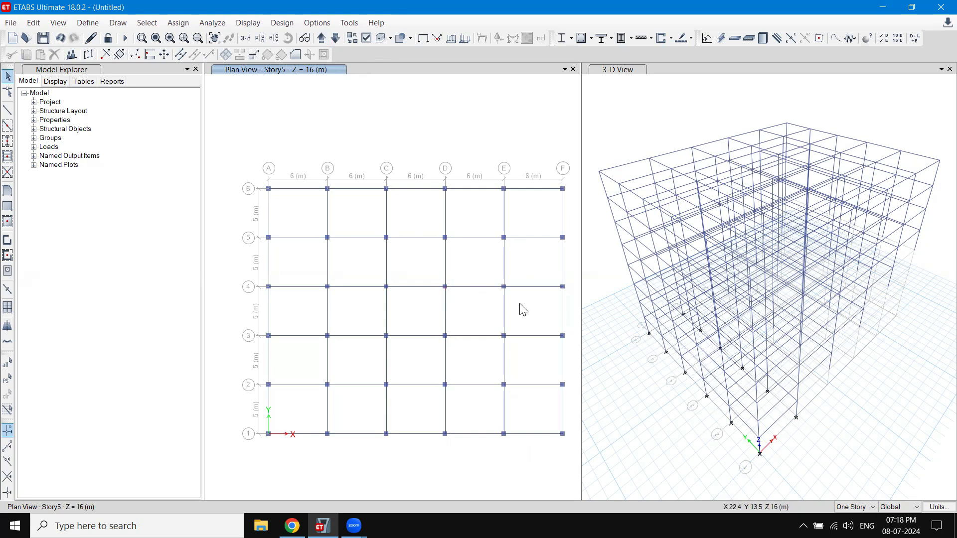
left_click(660, 123)
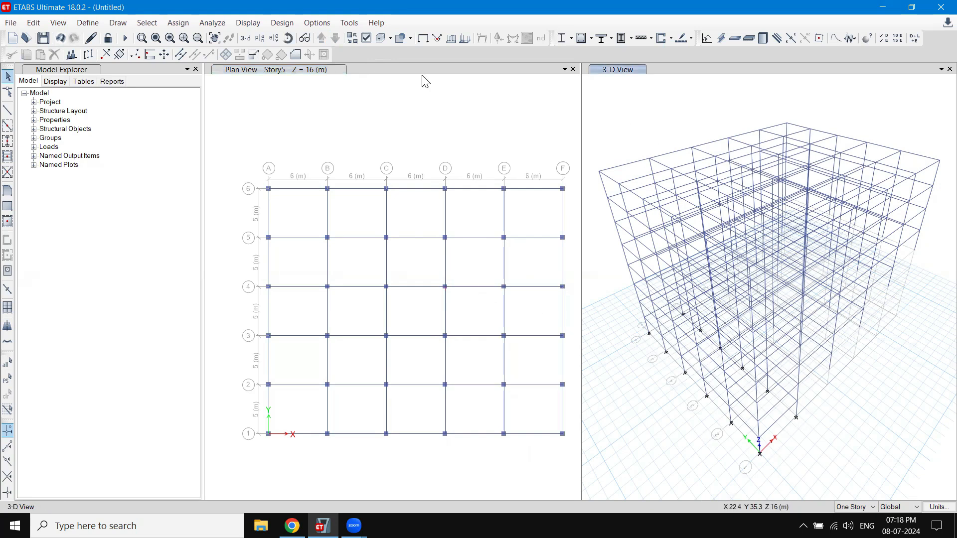
left_click_drag(850, 395, 818, 501)
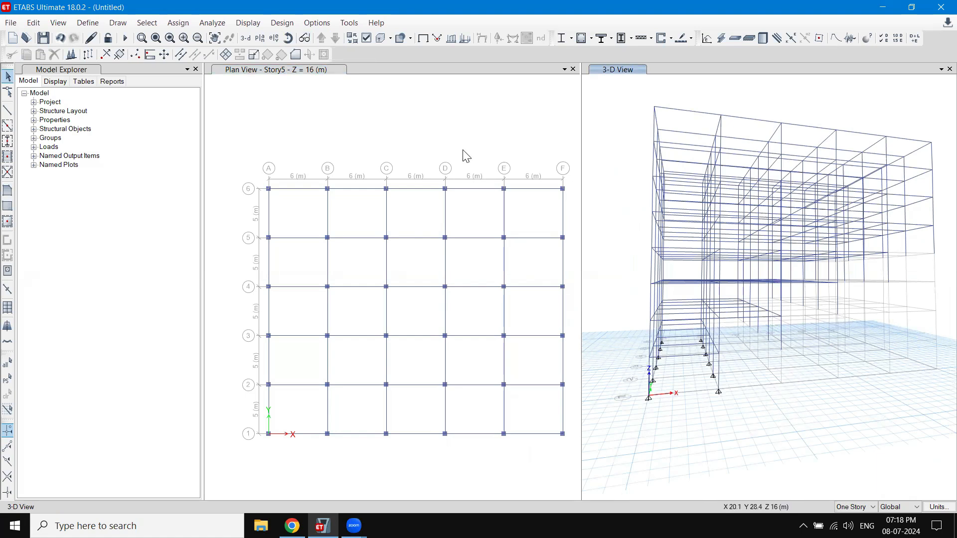
left_click(381, 41)
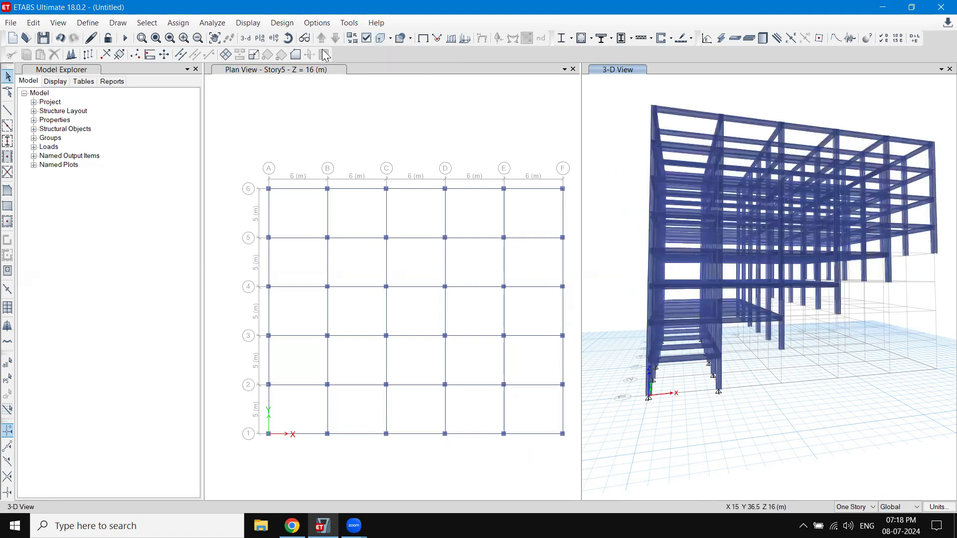
left_click_drag(871, 430, 863, 451)
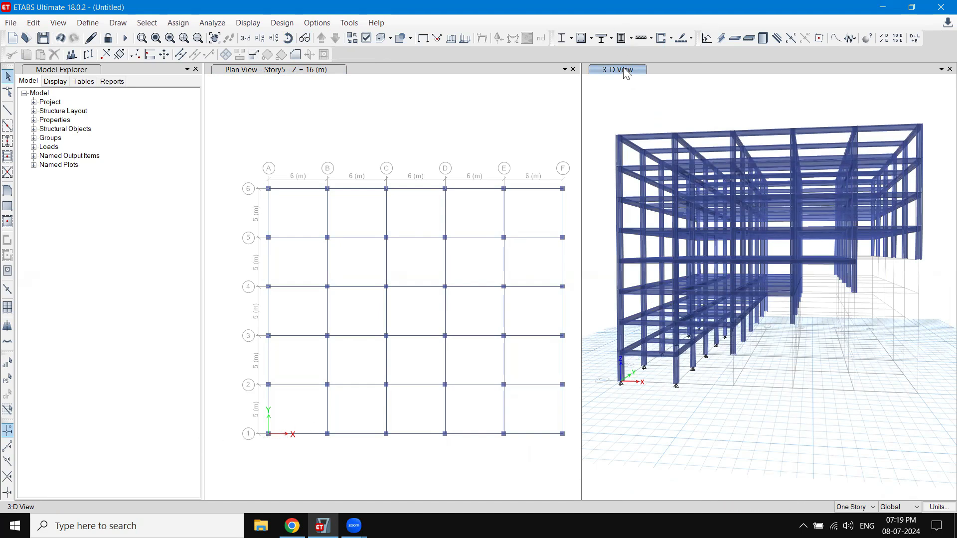
- Replace the 3-D view with the elevation along grid line 1
left_click(274, 38)
left_click(374, 236)
left_click(430, 411)
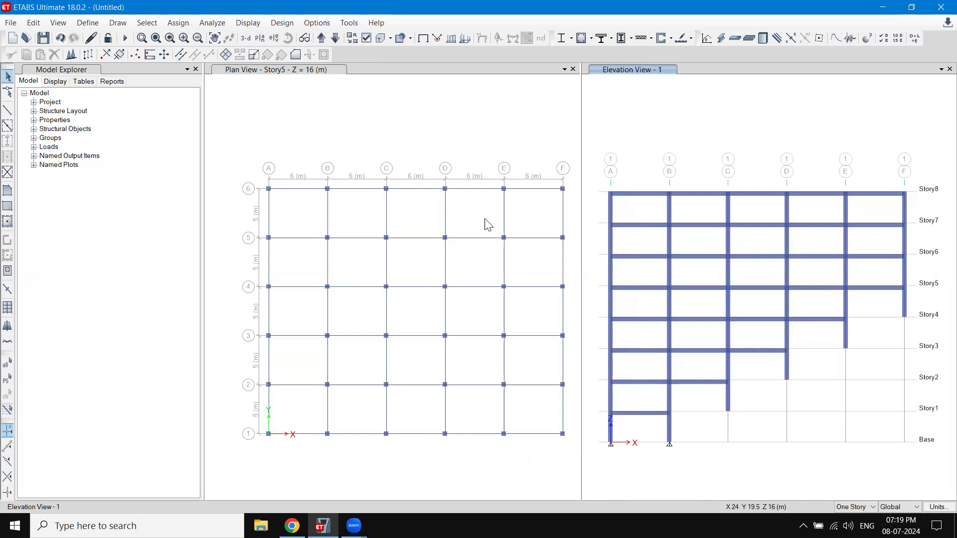
- Bring the plan view down to the Base level and clear the selection made on Story1
left_click(431, 127)
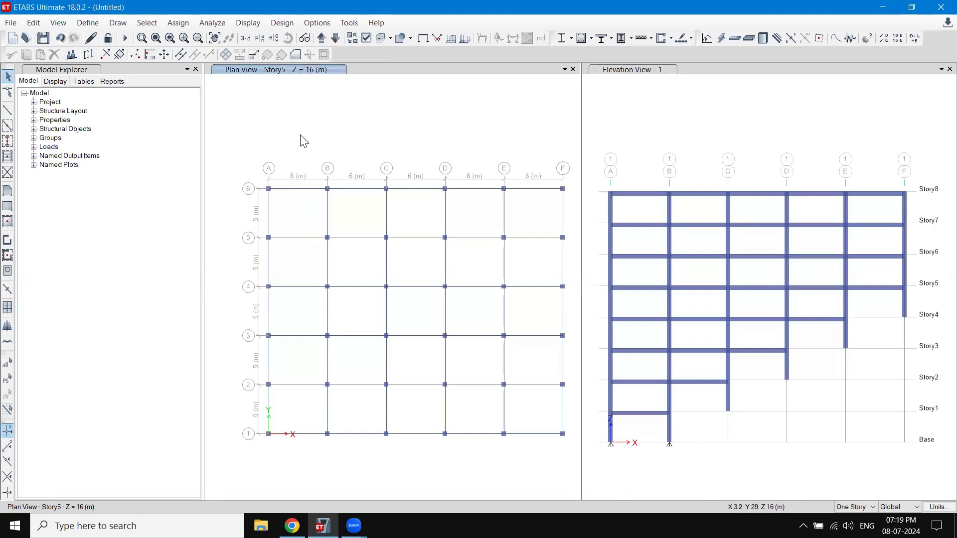
left_click(336, 38)
left_click(336, 39)
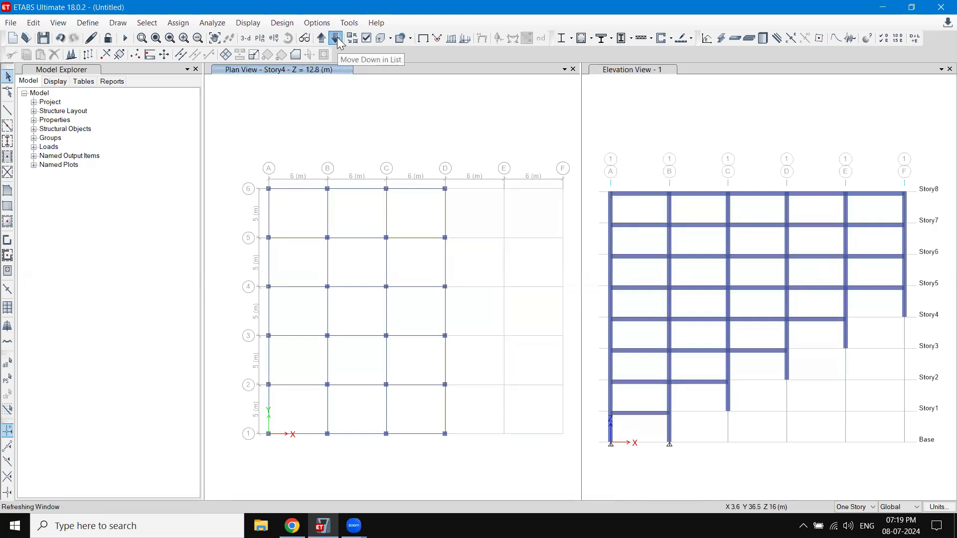
left_click(336, 38)
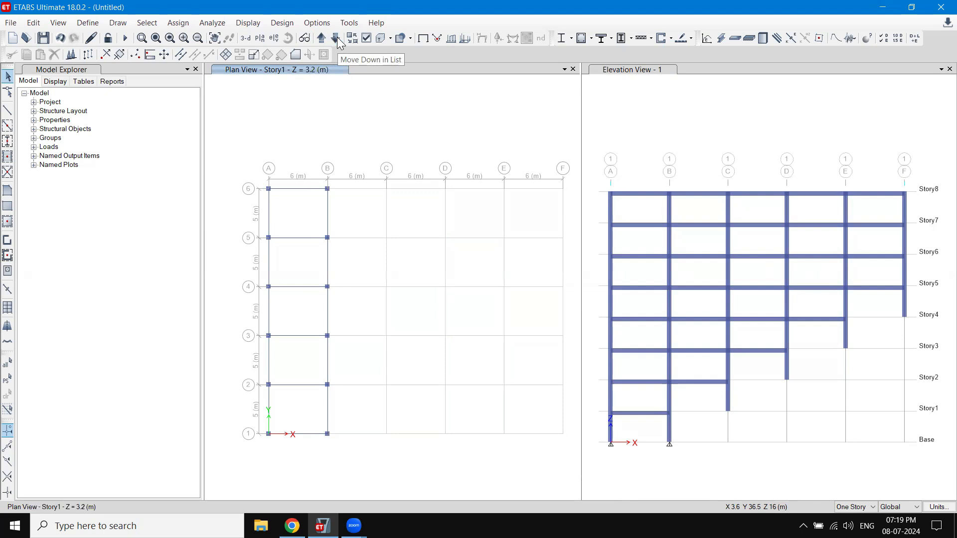
left_click_drag(234, 153, 370, 470)
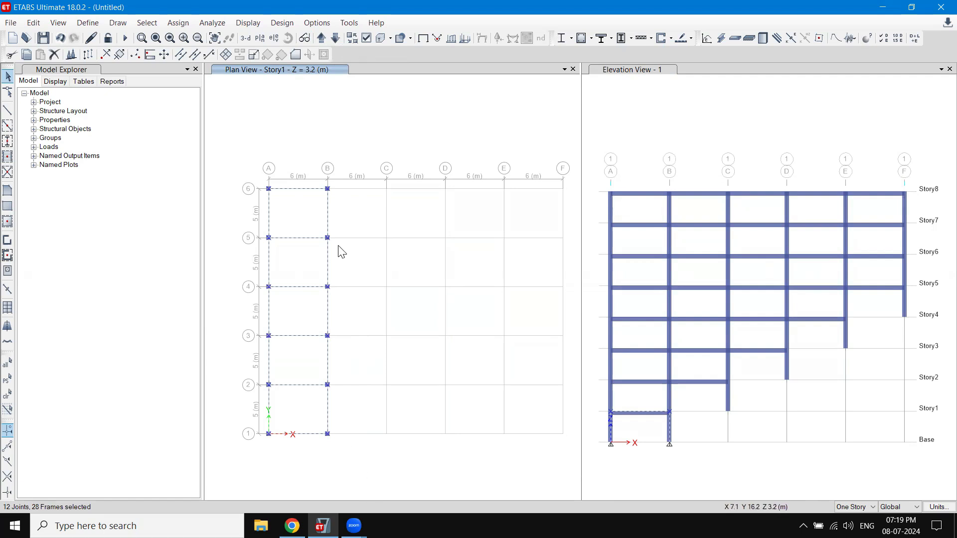
key("ctrl+q")
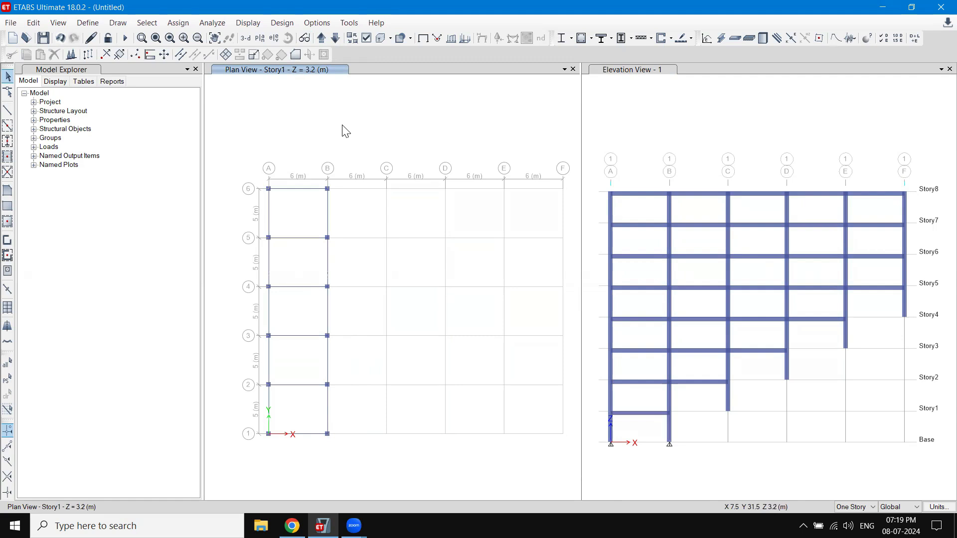
left_click(334, 40)
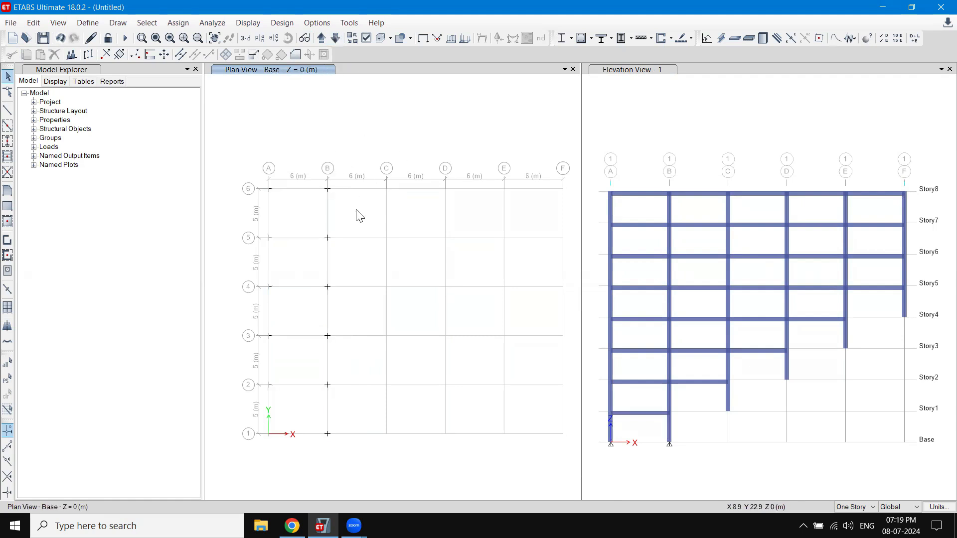
- Assign fixed joint restraints, all translations and rotations, to all base joints on grids A and B
left_click_drag(230, 147, 358, 475)
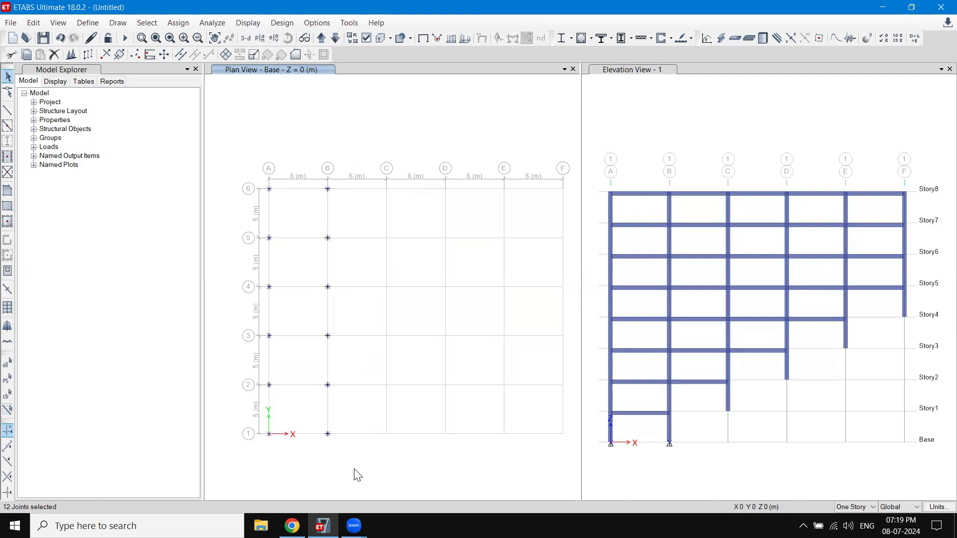
left_click(174, 26)
mouse_move(195, 37)
left_click(391, 38)
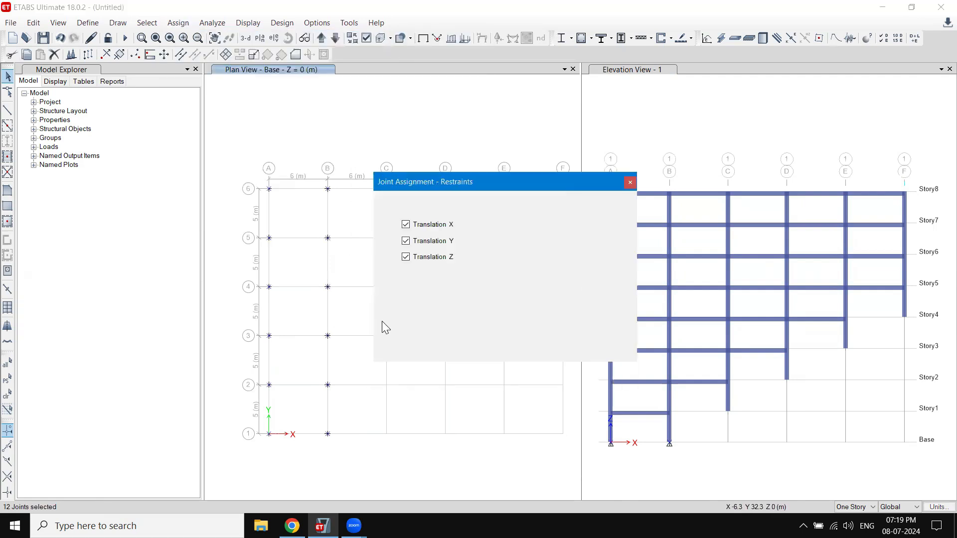
left_click(427, 299)
left_click(524, 330)
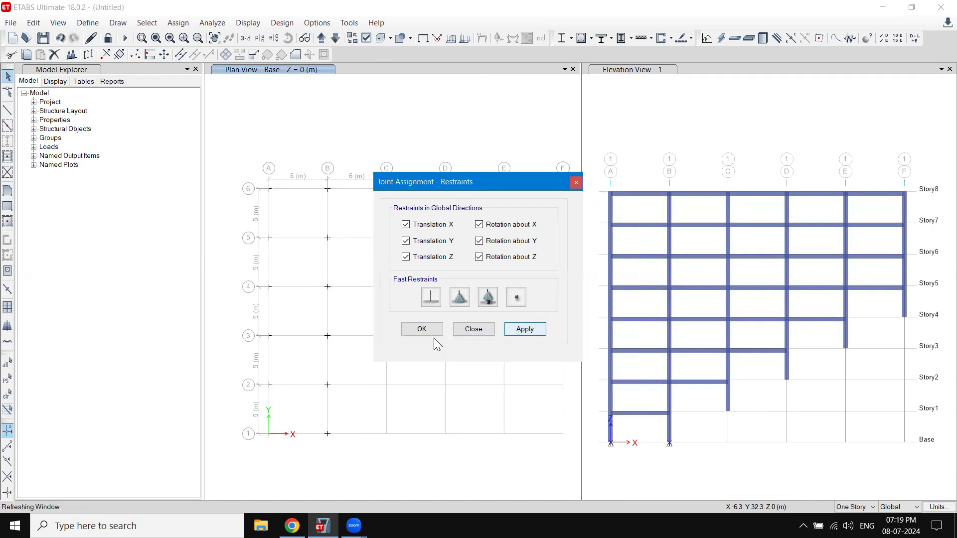
left_click(422, 330)
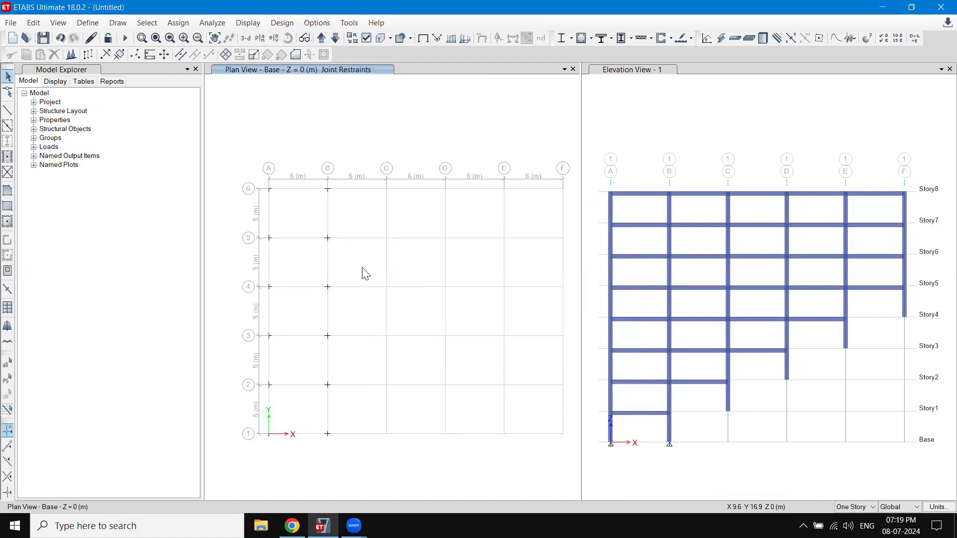
- Assign fixed joint restraints to the six column-end joints along grid C on Story1
left_click(322, 39)
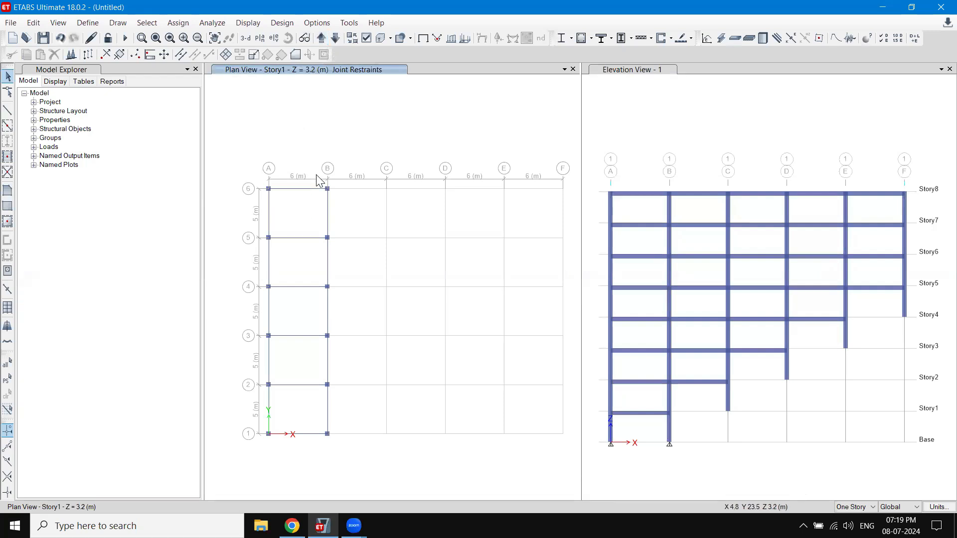
left_click_drag(311, 148, 402, 463)
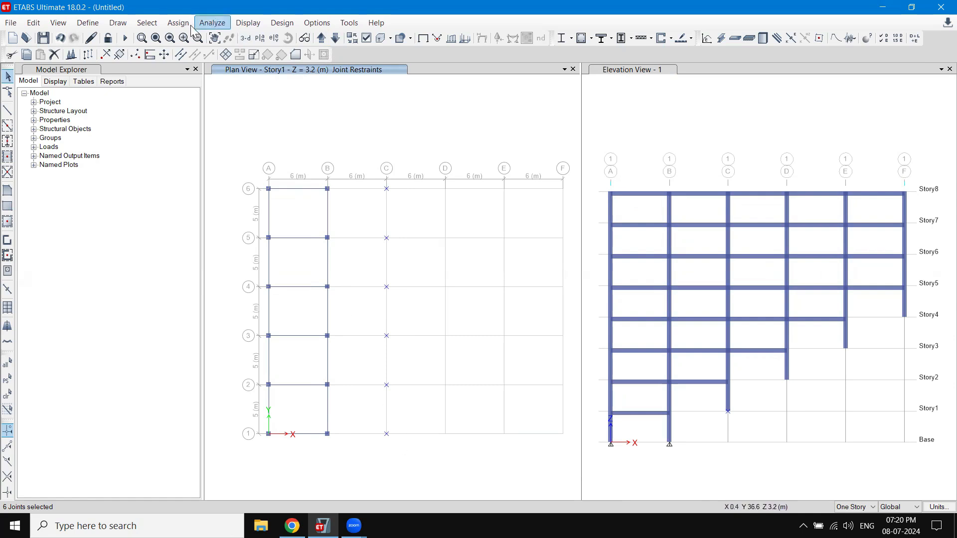
left_click(178, 22)
mouse_move(192, 37)
left_click(379, 39)
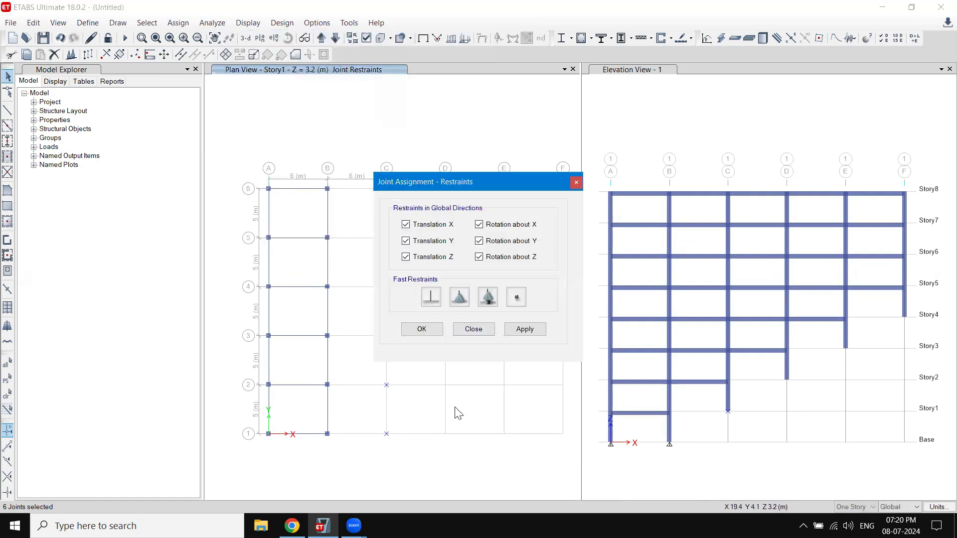
left_click(525, 329)
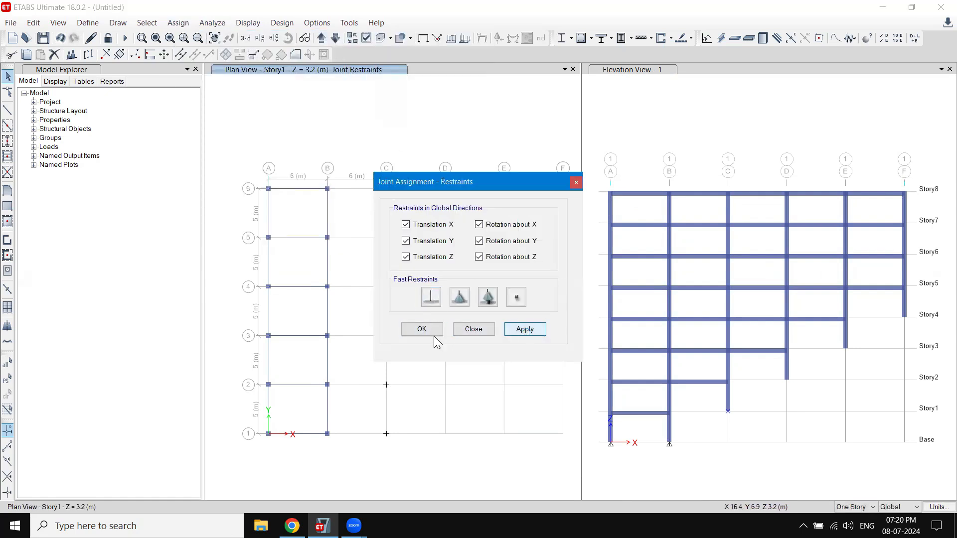
left_click(430, 331)
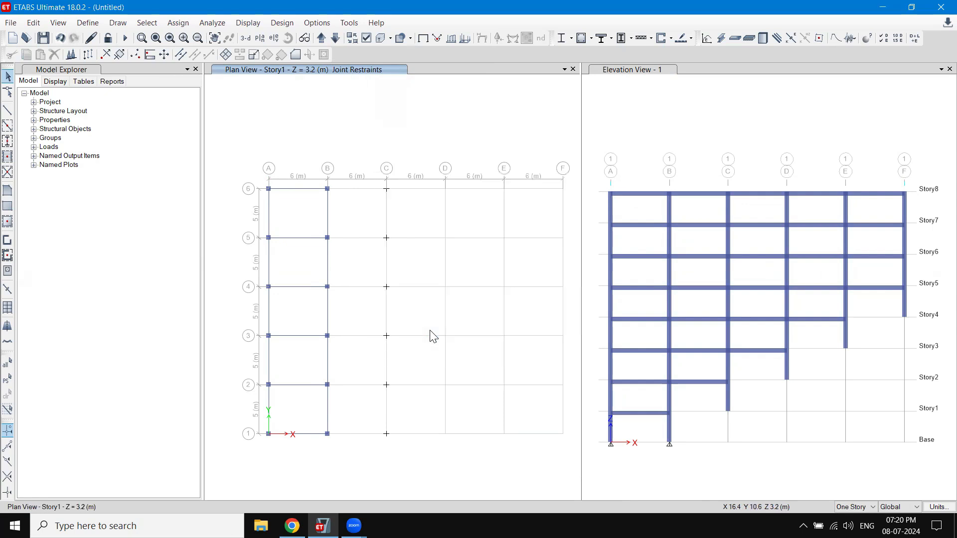
- Assign fixed joint restraints, all translations and rotations, to the six column-end joints along grid D on Story2
left_click(321, 37)
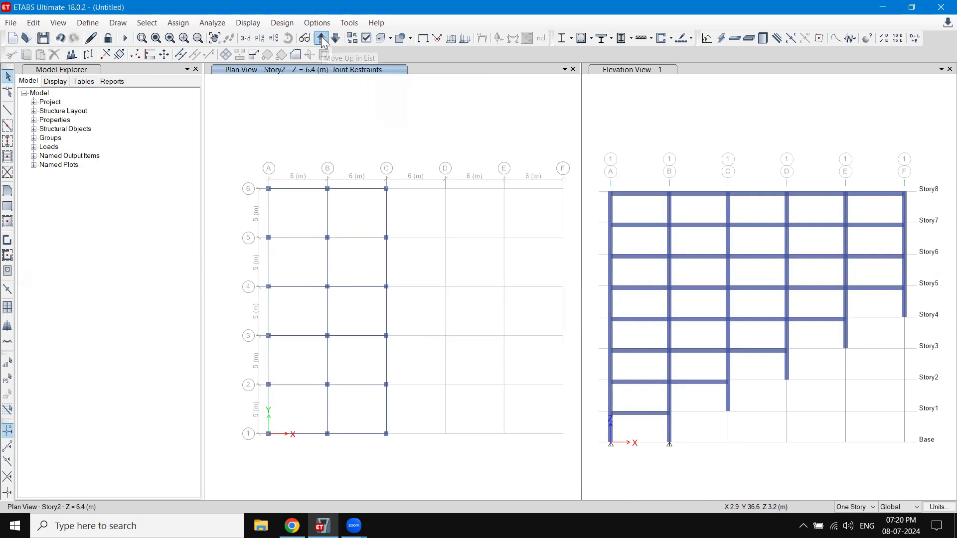
left_click_drag(423, 152, 467, 469)
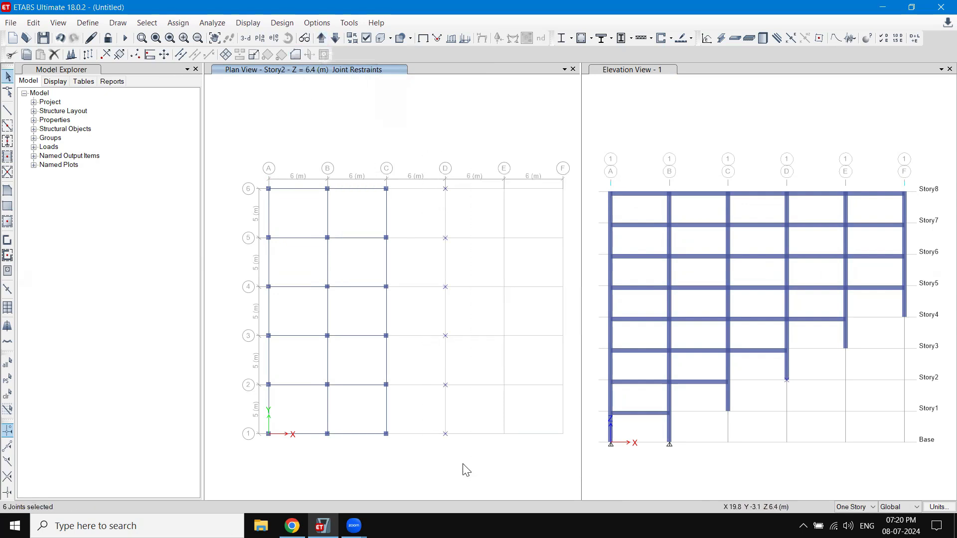
left_click(178, 23)
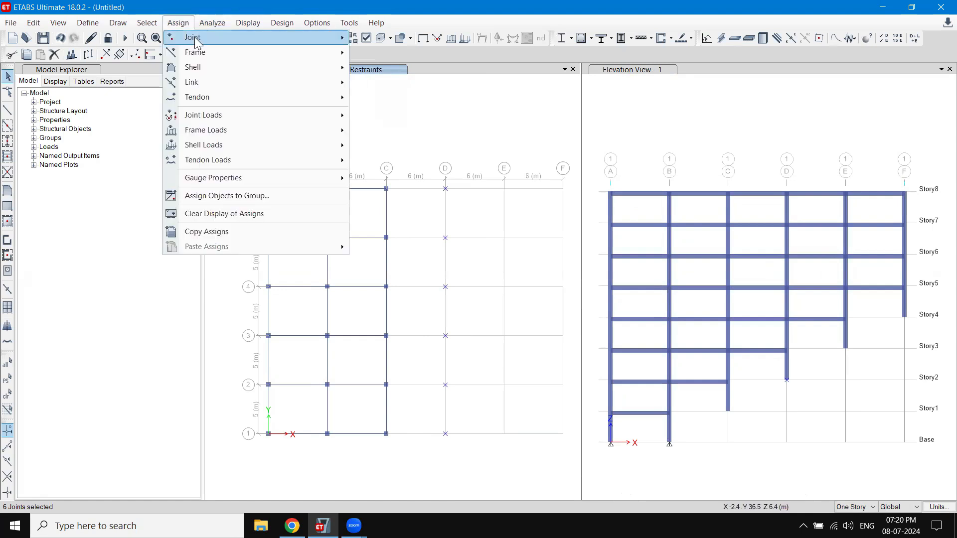
mouse_move(242, 38)
left_click(379, 38)
left_click(431, 297)
left_click(509, 333)
left_click(422, 330)
- Assign fixed joint restraints to the six column-end joints along grid E on Story3
left_click(321, 39)
left_click_drag(481, 157, 530, 447)
left_click(189, 23)
left_click(187, 21)
left_click(183, 23)
mouse_move(186, 38)
left_click(385, 39)
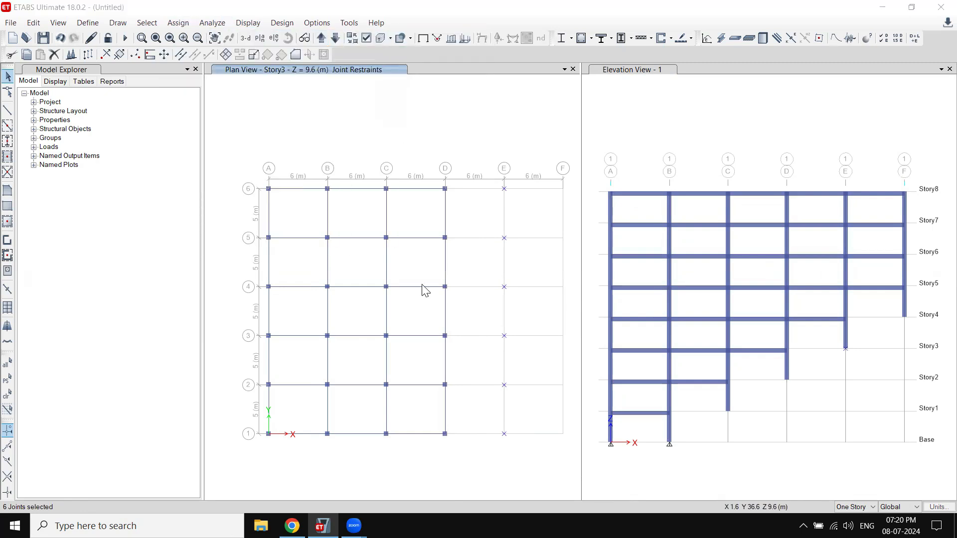
left_click(522, 329)
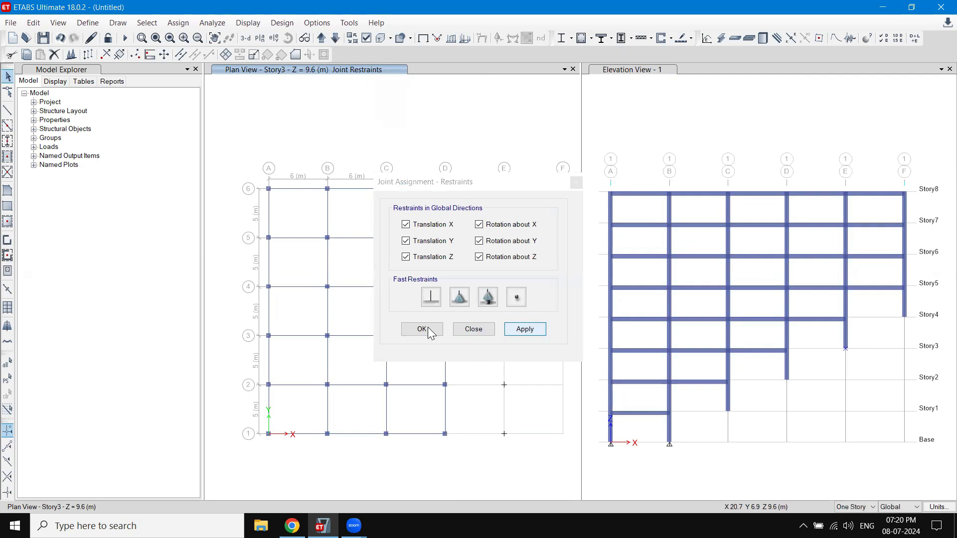
left_click(430, 332)
- Assign fixed joint restraints to the six column-end joints along grid F on Story4
left_click(321, 39)
left_click_drag(539, 143, 579, 474)
left_click(180, 23)
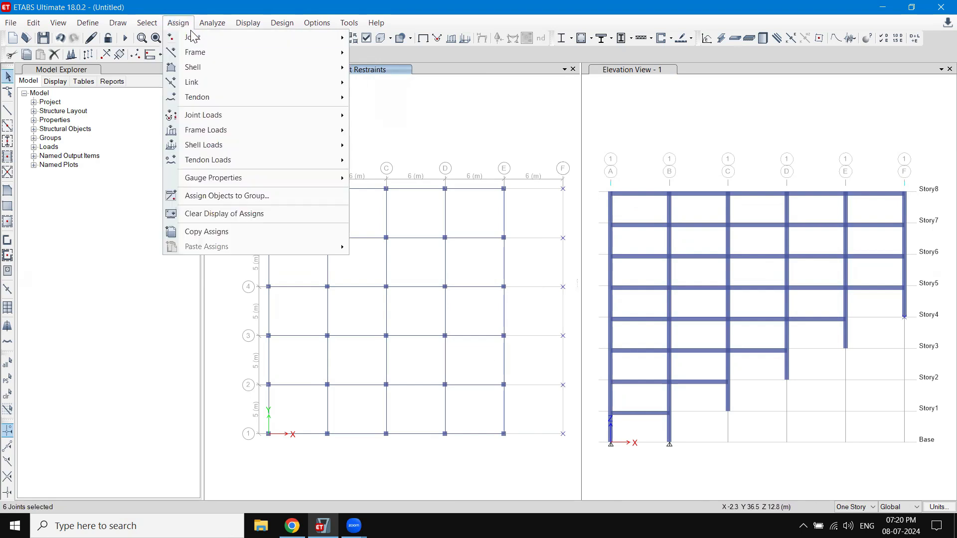
mouse_move(195, 37)
left_click(391, 37)
left_click(525, 329)
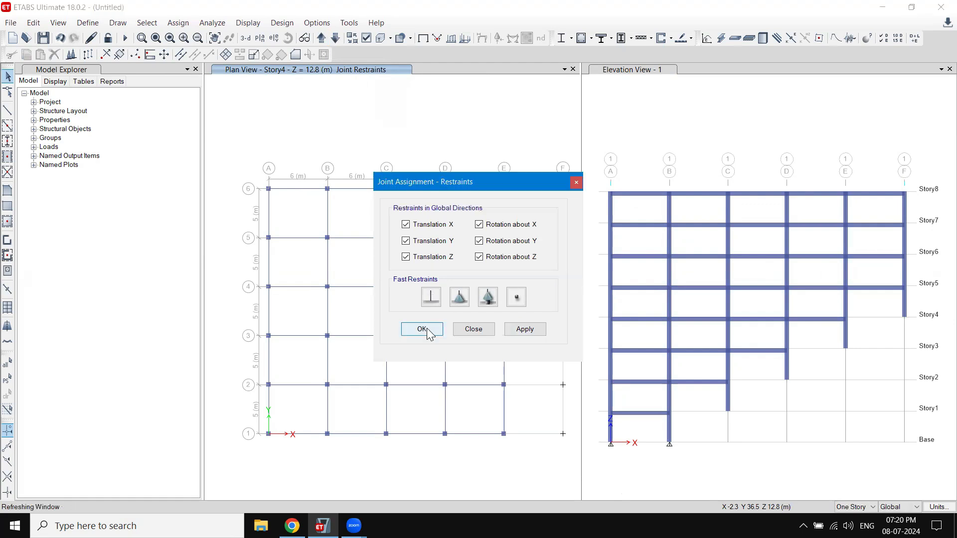
left_click(422, 329)
- Refresh the plan window and the elevation view along grid line 1 to update the displayed supports
left_click(58, 23)
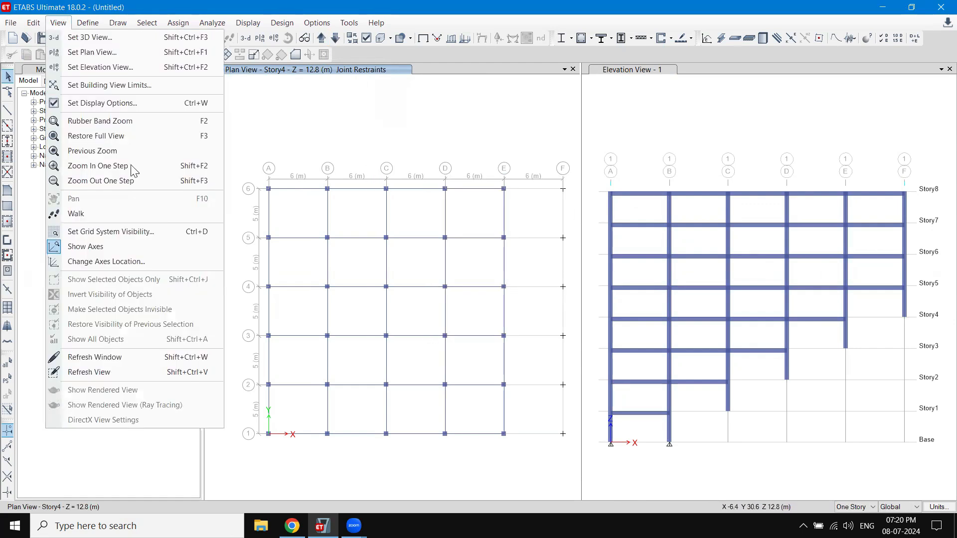
left_click(138, 356)
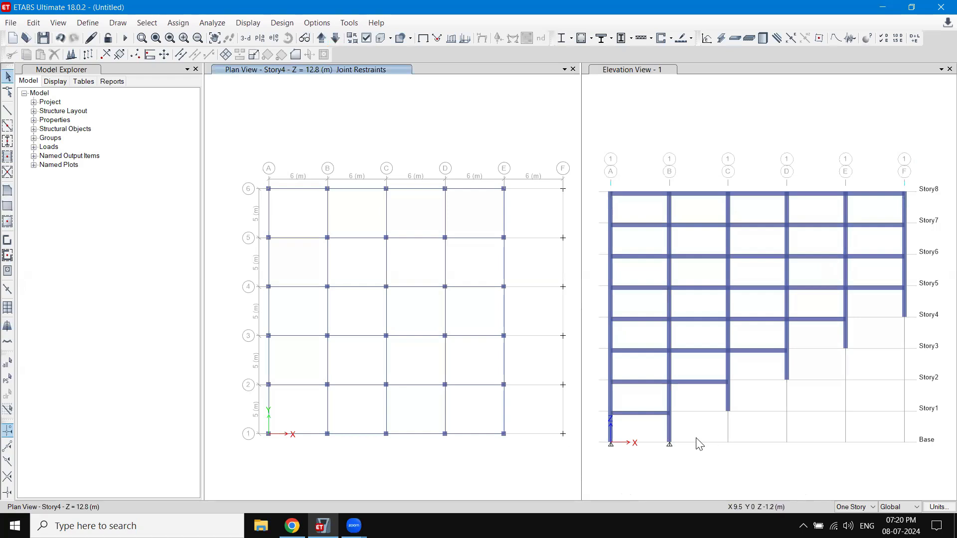
left_click(700, 450)
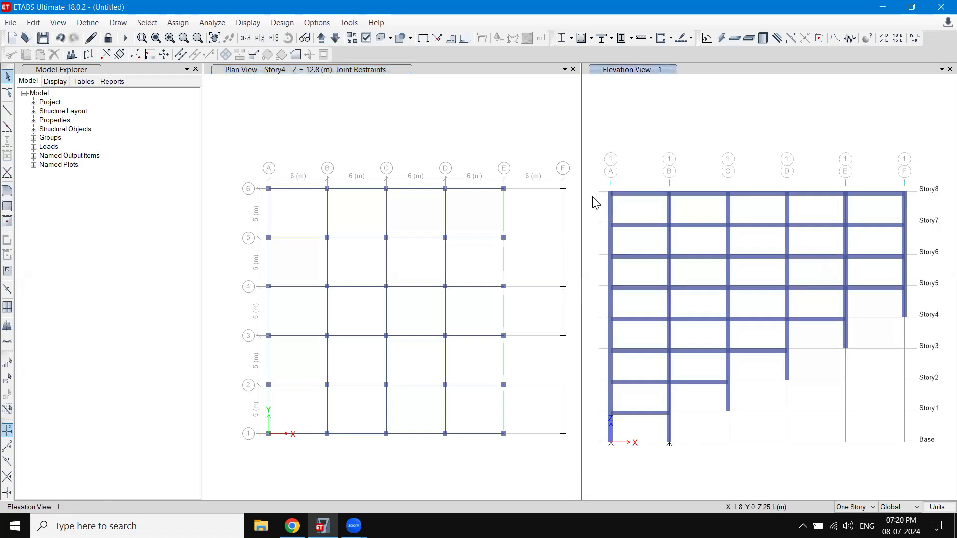
left_click(59, 24)
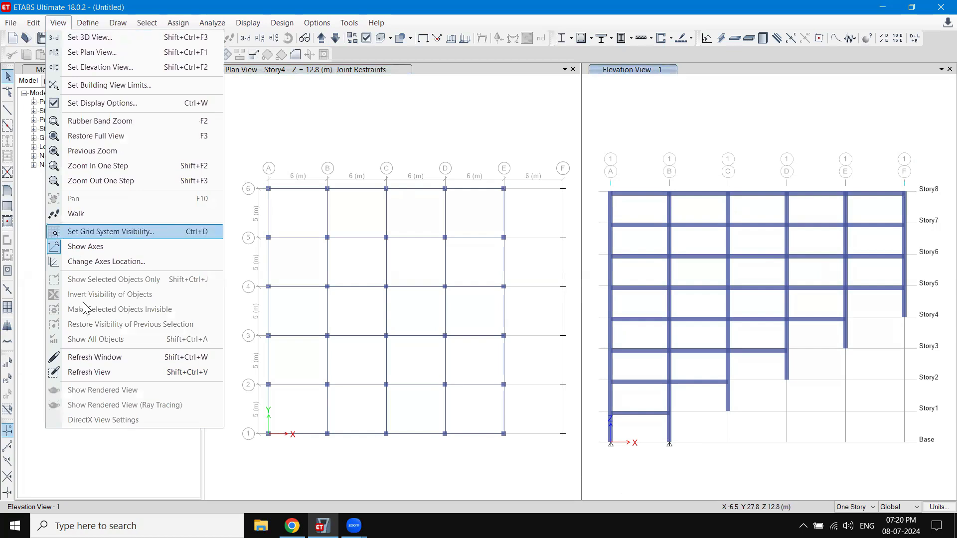
left_click(91, 373)
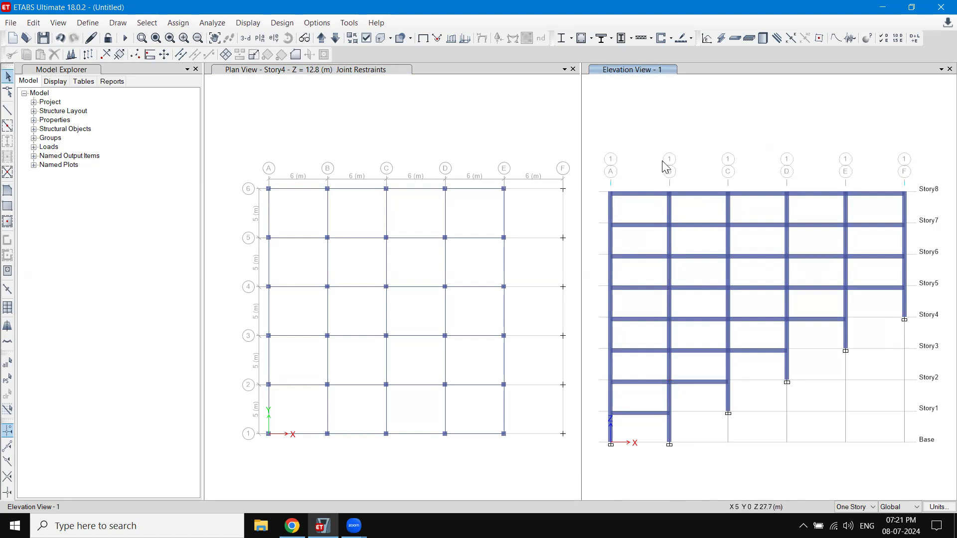
- Replace the elevation with a 3-D view, rotate it to face the stepped side, and hide its grid system
left_click(246, 38)
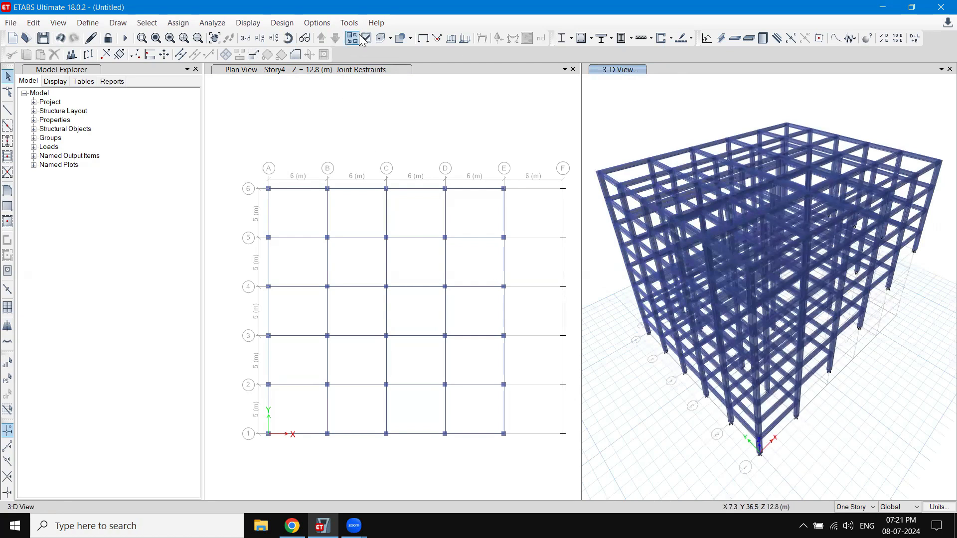
left_click(288, 38)
left_click_drag(822, 401, 840, 427)
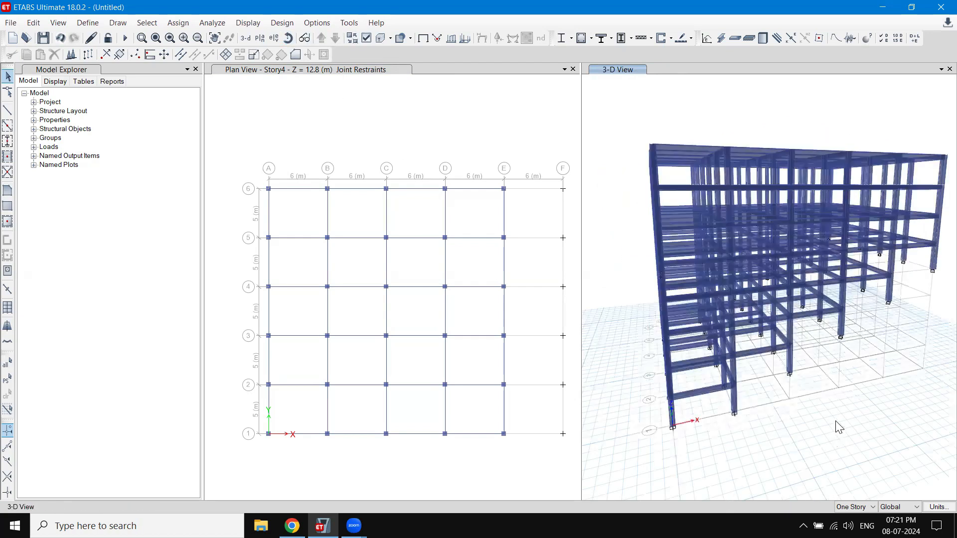
right_click(843, 423)
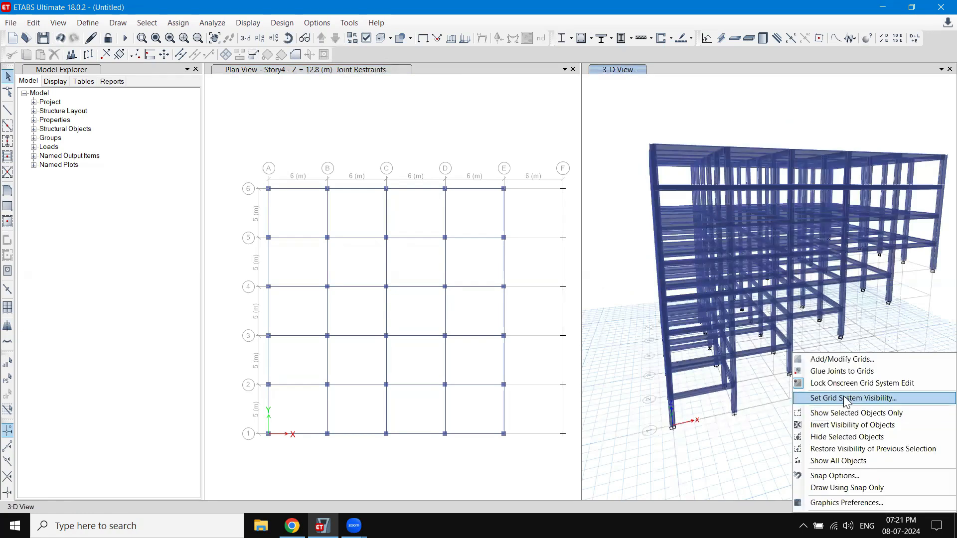
left_click(846, 399)
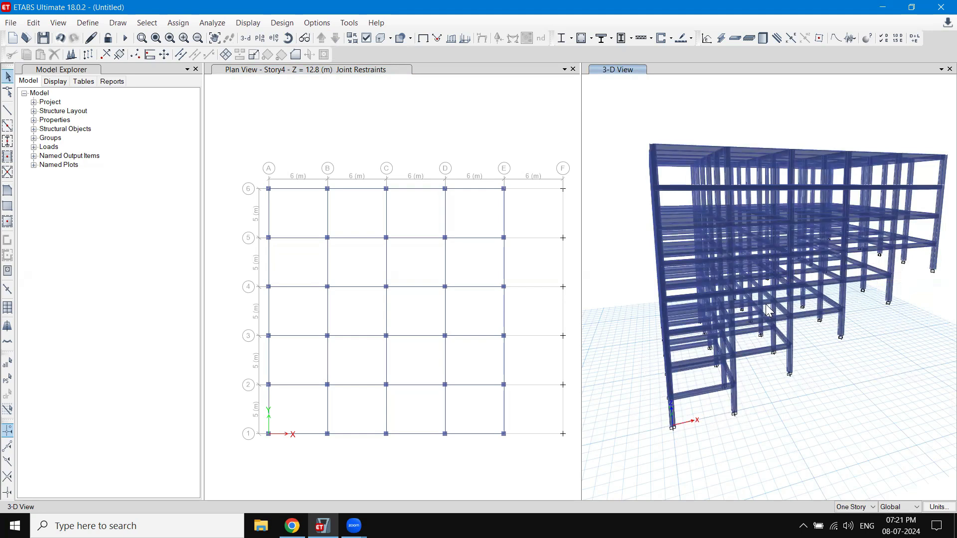
- Review the MODEL DETAILS page of the Canva presentation in full screen and return to ETABS
left_click(293, 526)
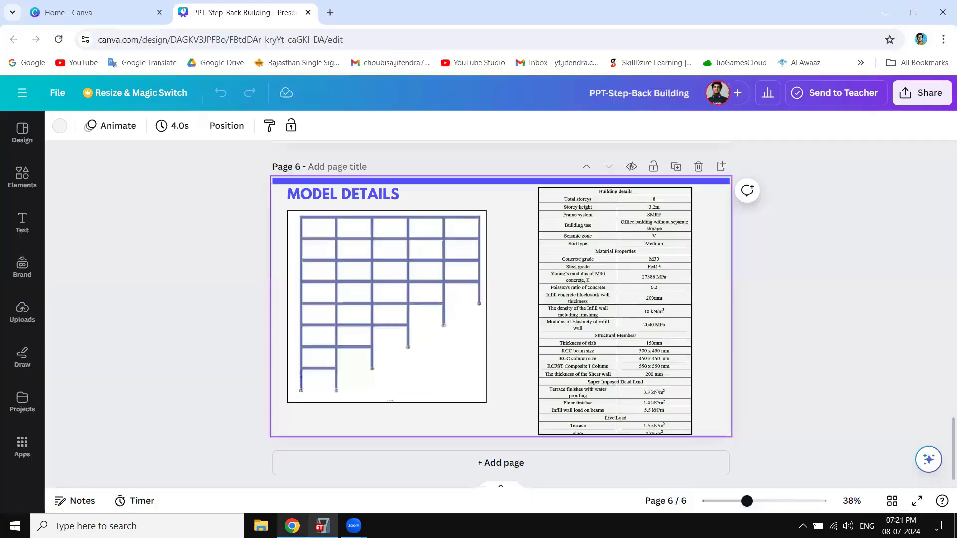
left_click(918, 501)
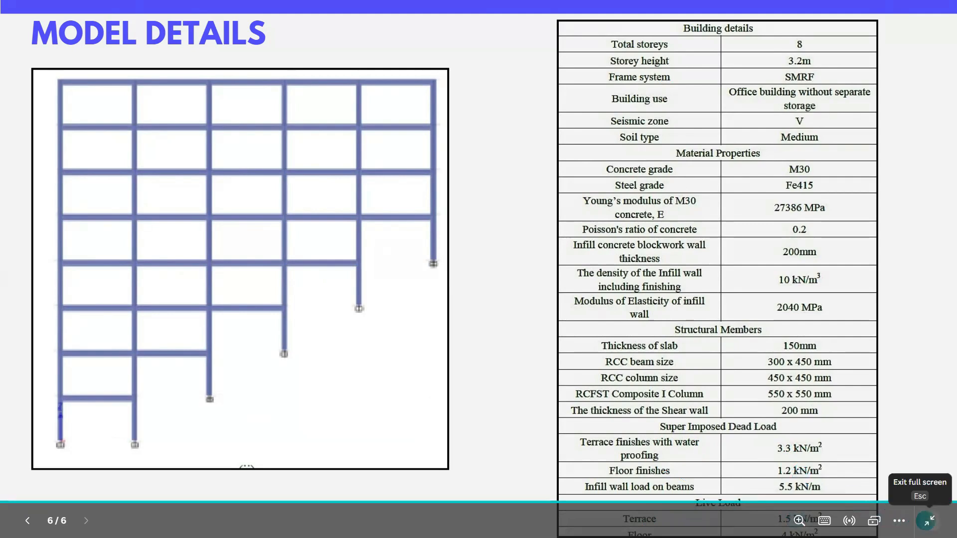
left_click(929, 521)
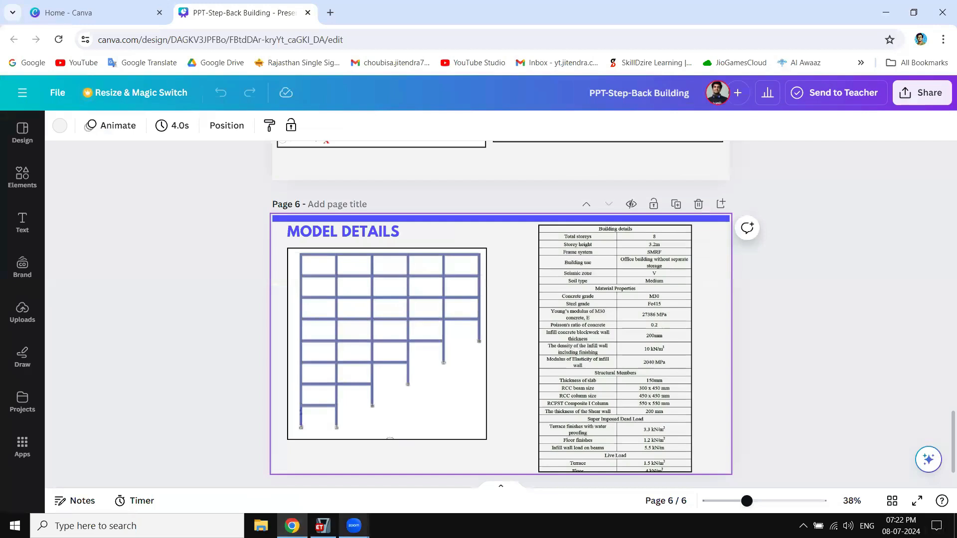
mouse_move(354, 526)
left_click(323, 526)
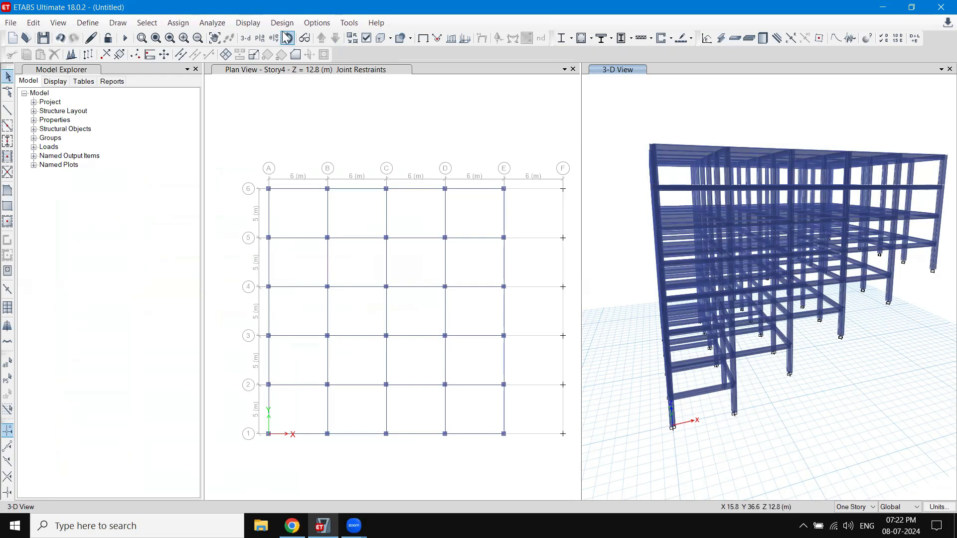
- Reset the 3-D view to its default orientation and turn off the extruded display of the frame members
left_click(246, 37)
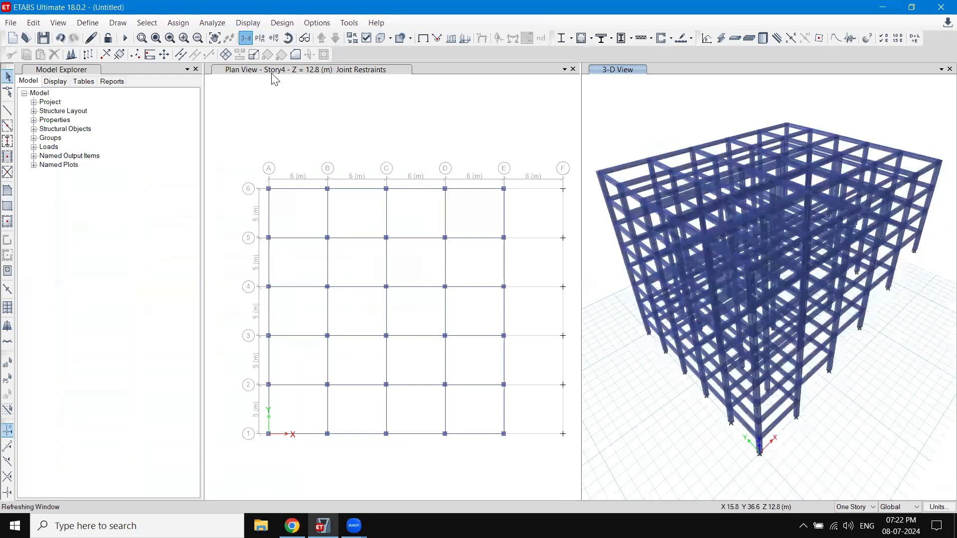
left_click(309, 82)
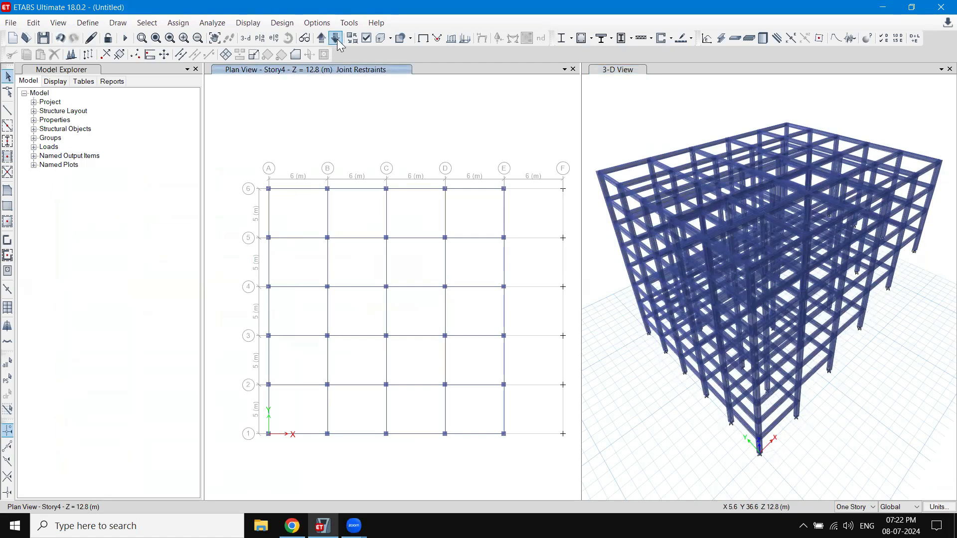
left_click(624, 102)
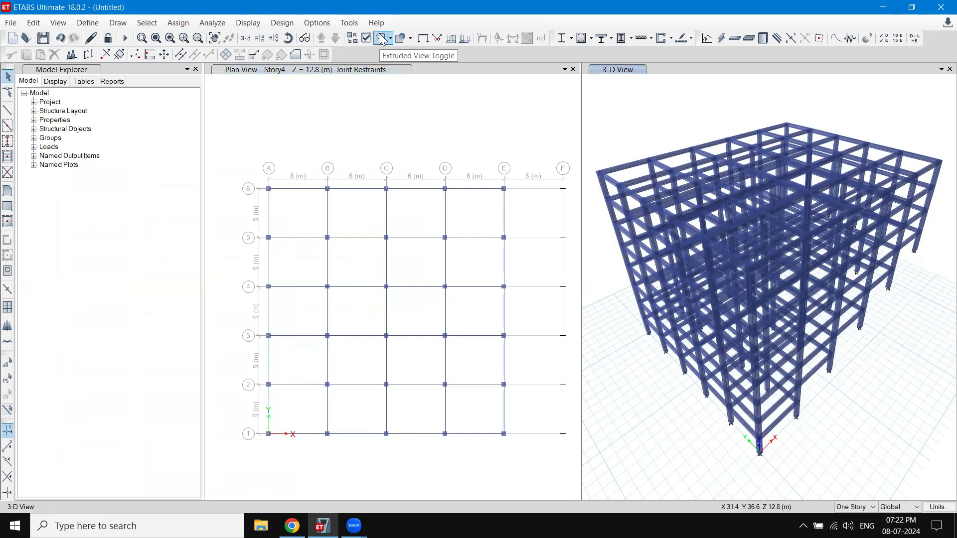
left_click(380, 38)
- Quick-draw Slab150 floor panels in all five bays between grids A and B on Story1
left_click(315, 69)
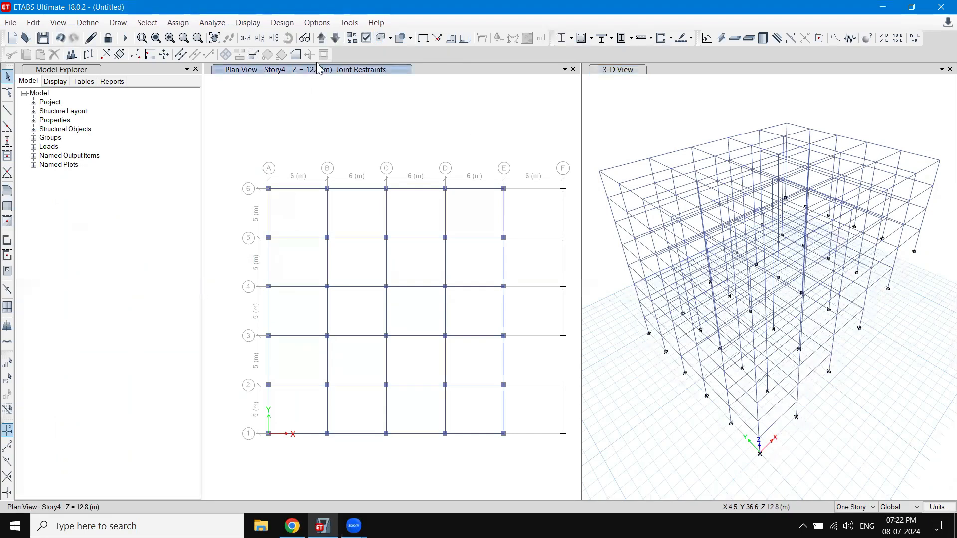
left_click(336, 39)
left_click(336, 39)
left_click(336, 40)
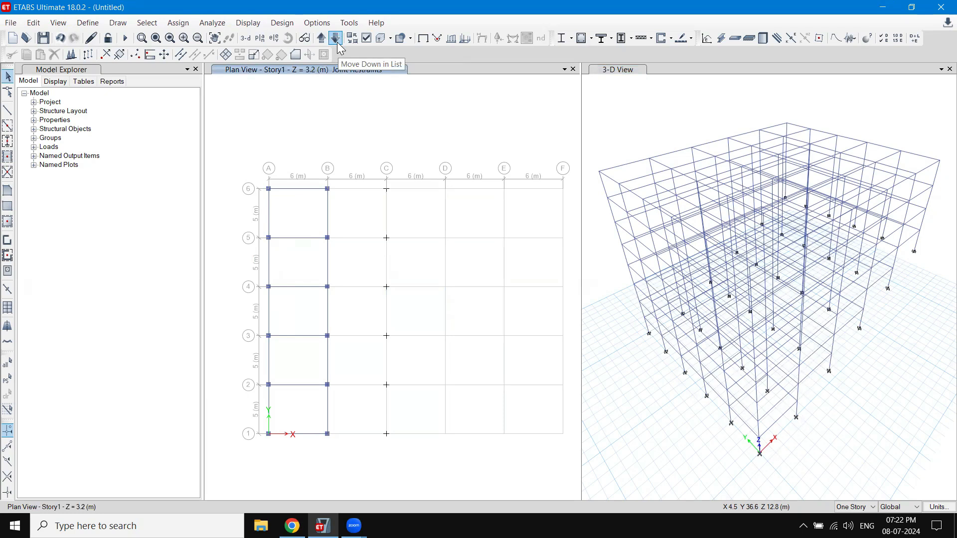
left_click(8, 224)
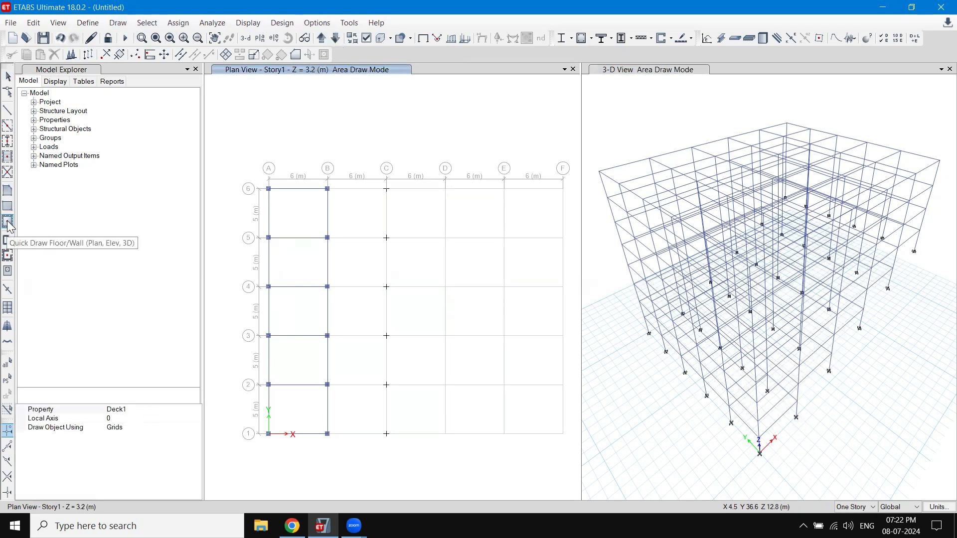
left_click(177, 412)
left_click(196, 409)
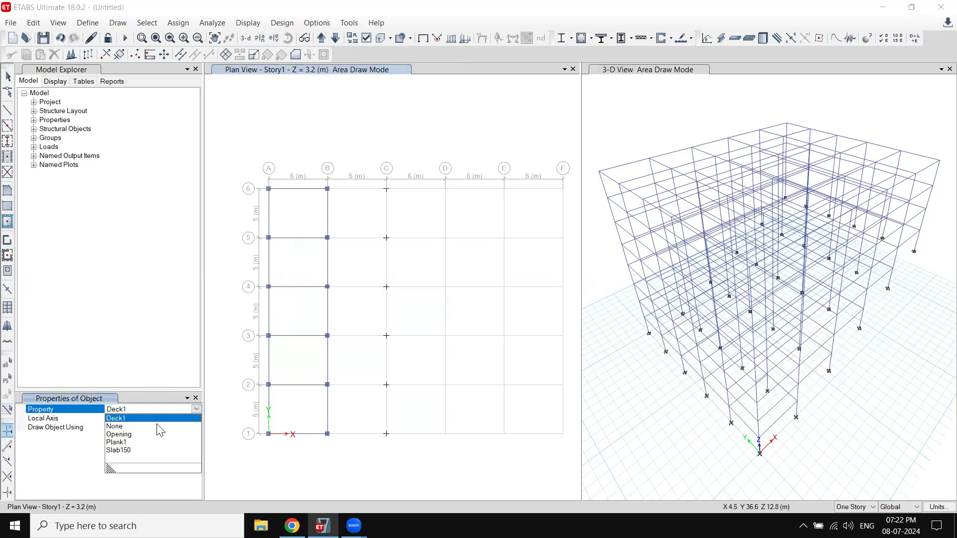
left_click(131, 452)
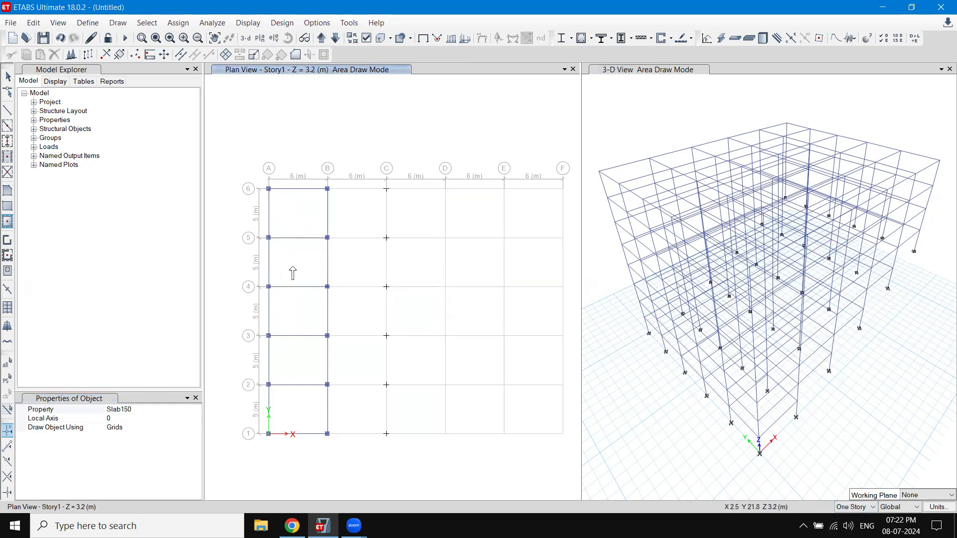
left_click(300, 221)
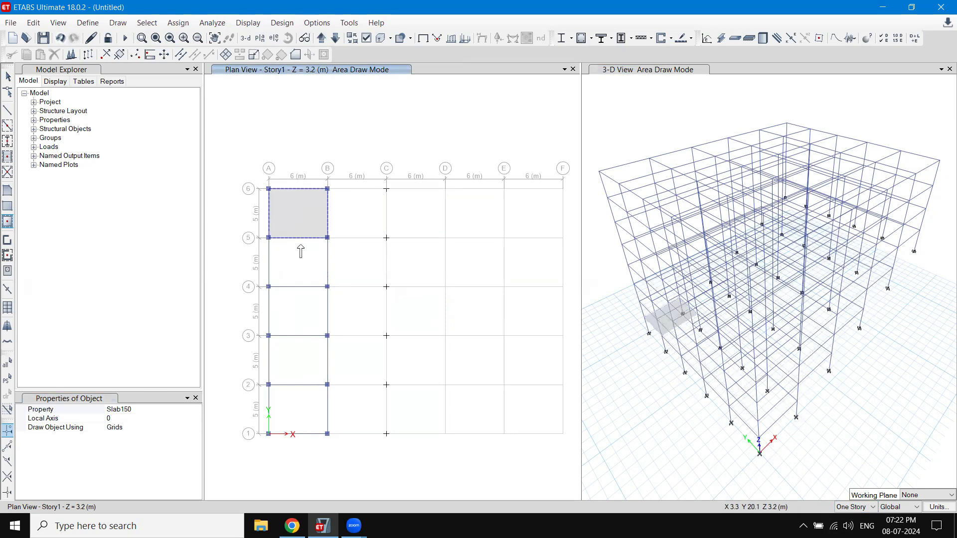
left_click(305, 317)
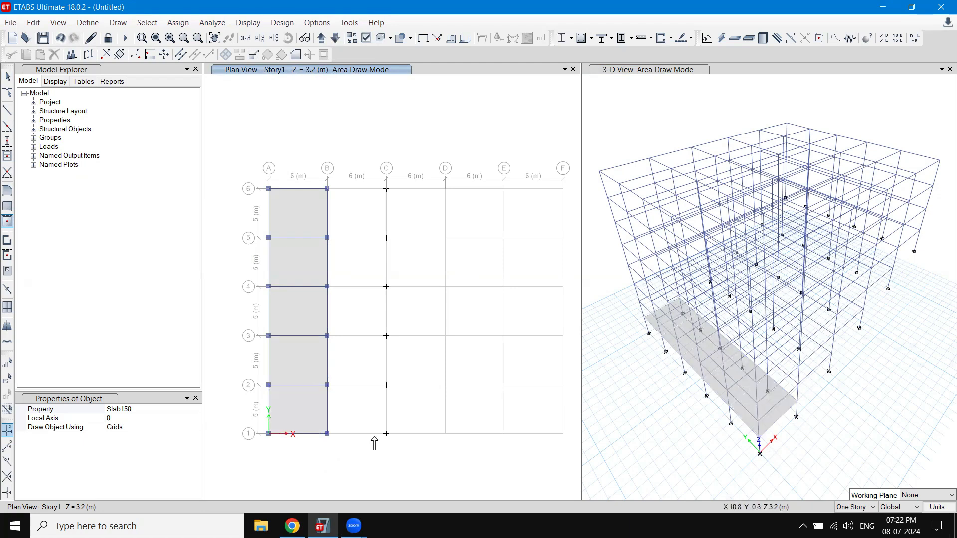
- Fill the bays between grids A and C on Story2 and grids A and D on Story3 with Slab150 panels
left_click(321, 38)
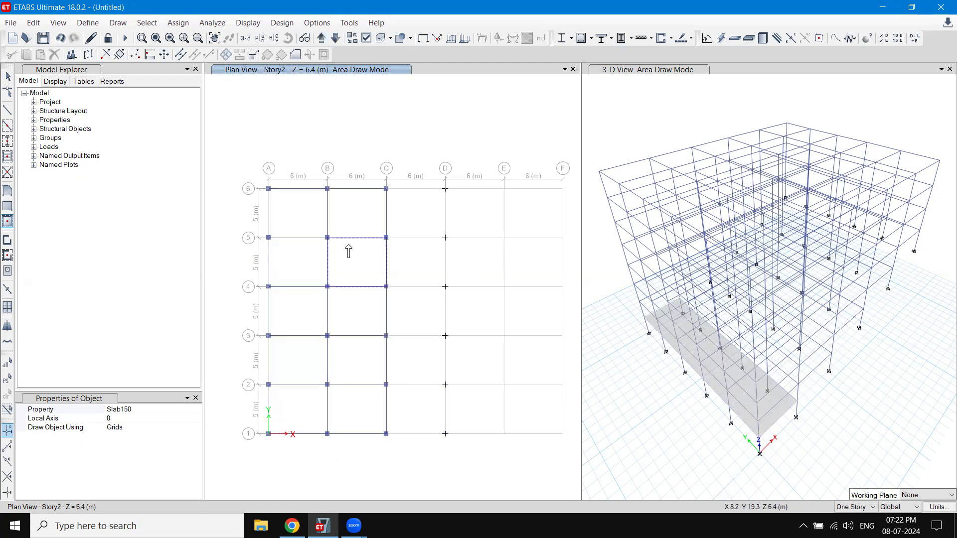
left_click_drag(251, 161, 391, 436)
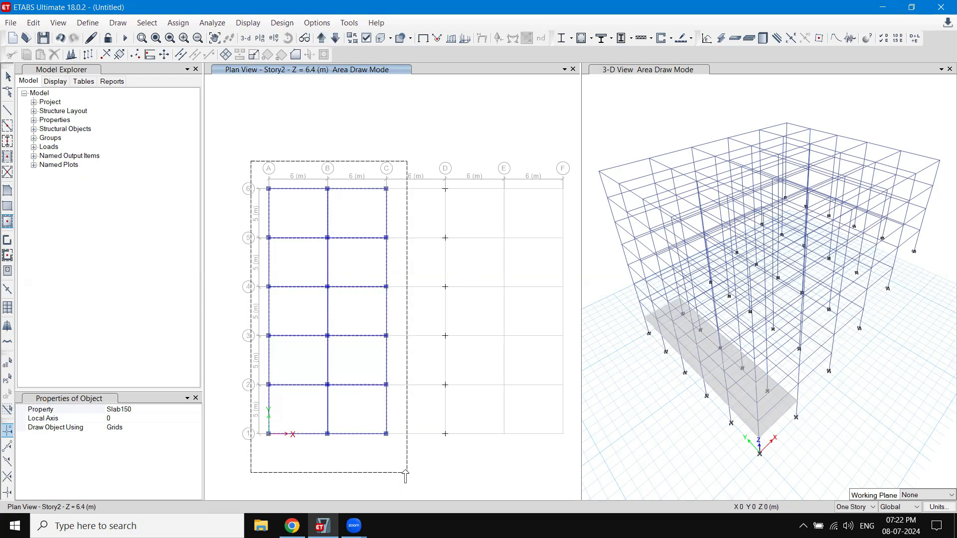
left_click(322, 38)
left_click_drag(236, 150, 461, 494)
- Fill the bays between grids A and E on Story4 and grids A and F on Story5 with Slab150 panels
left_click(321, 38)
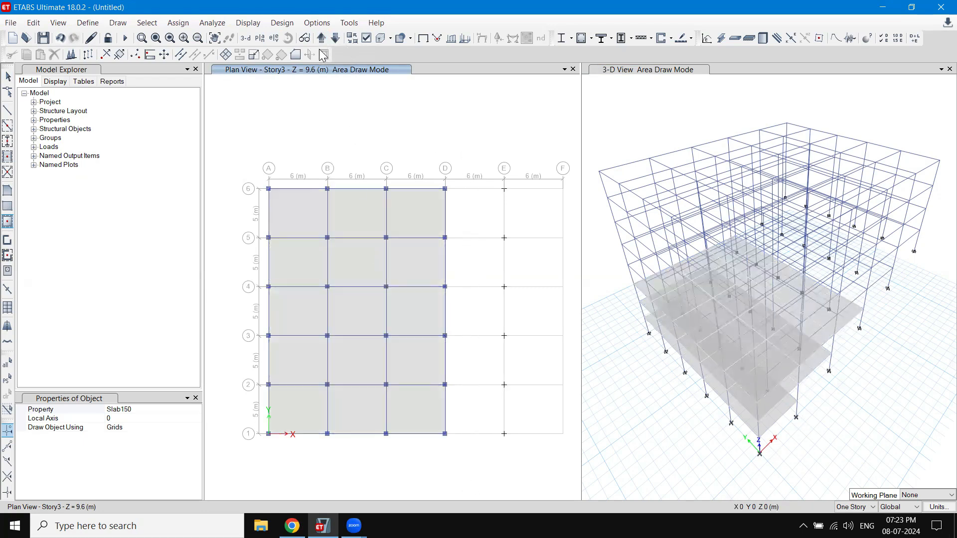
left_click_drag(248, 146, 521, 486)
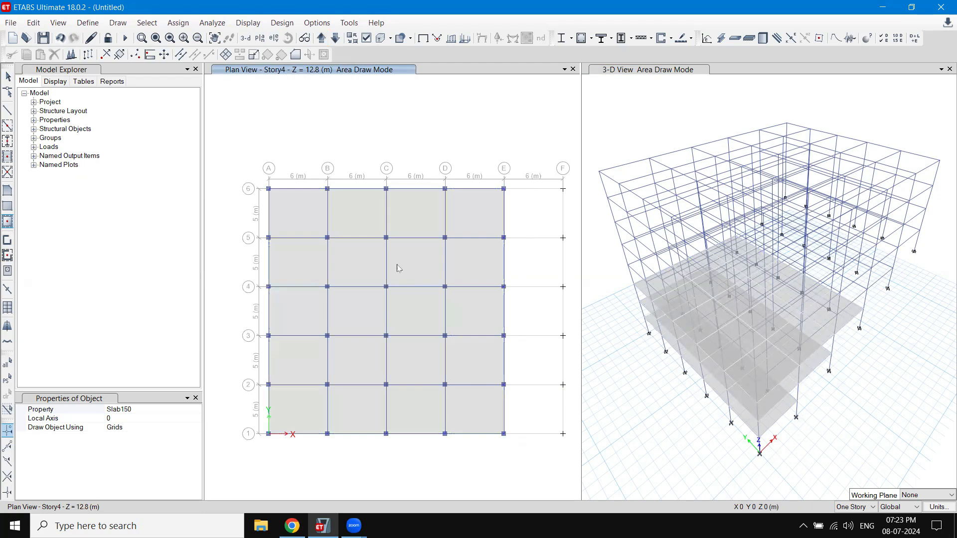
left_click(322, 38)
left_click_drag(254, 147, 569, 474)
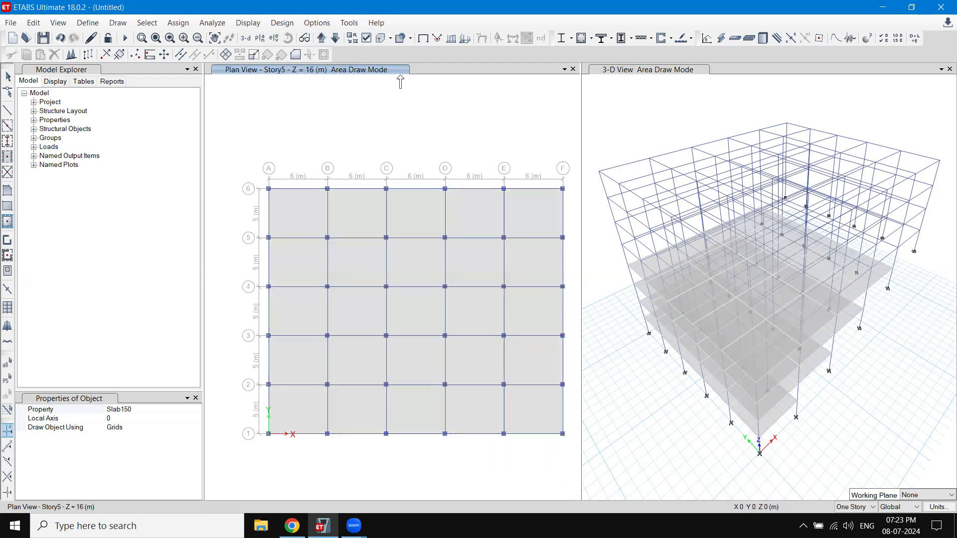
- Fill all bays between grids A and F on Story6, Story7 and Story8 with Slab150 panels and end area drawing
left_click(322, 38)
left_click_drag(245, 142, 567, 469)
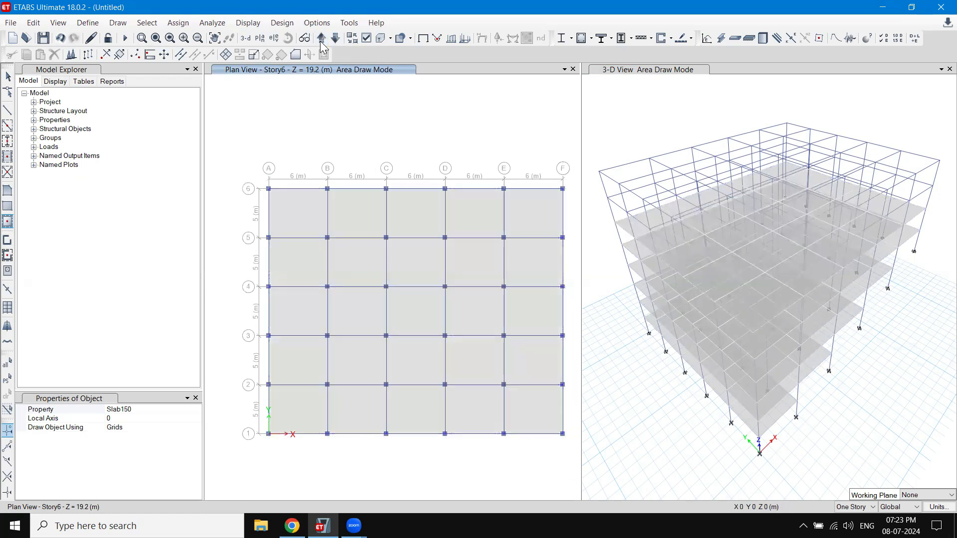
left_click_drag(245, 152, 570, 461)
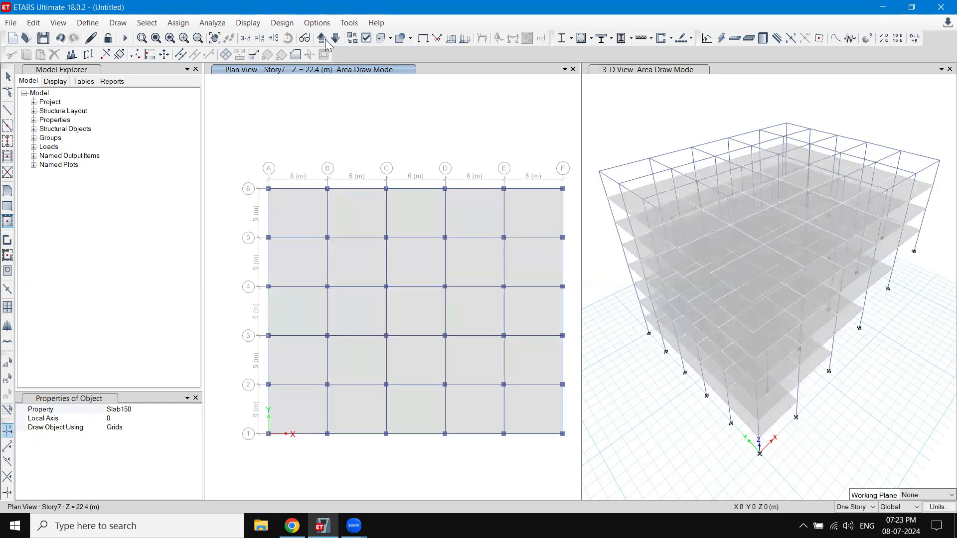
left_click(324, 40)
left_click_drag(243, 158, 571, 461)
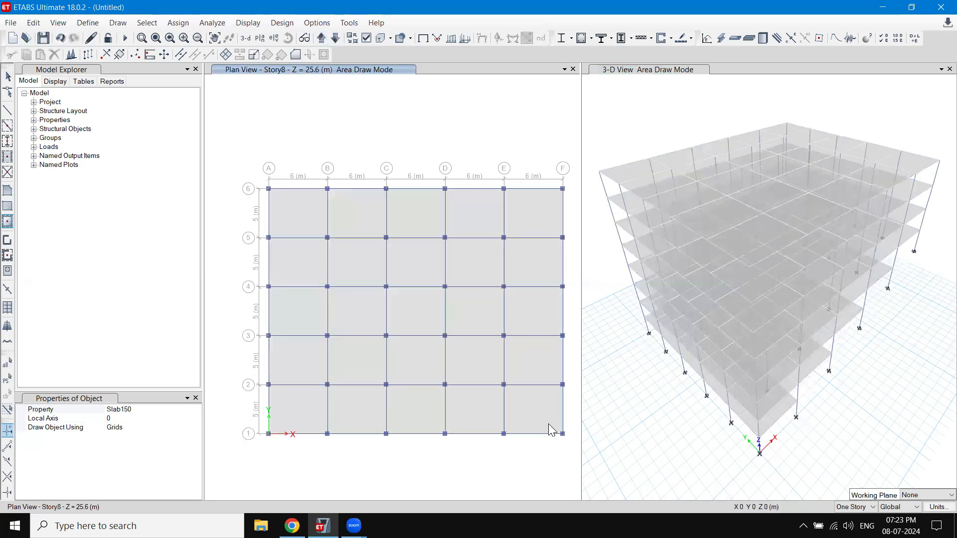
key("Escape")
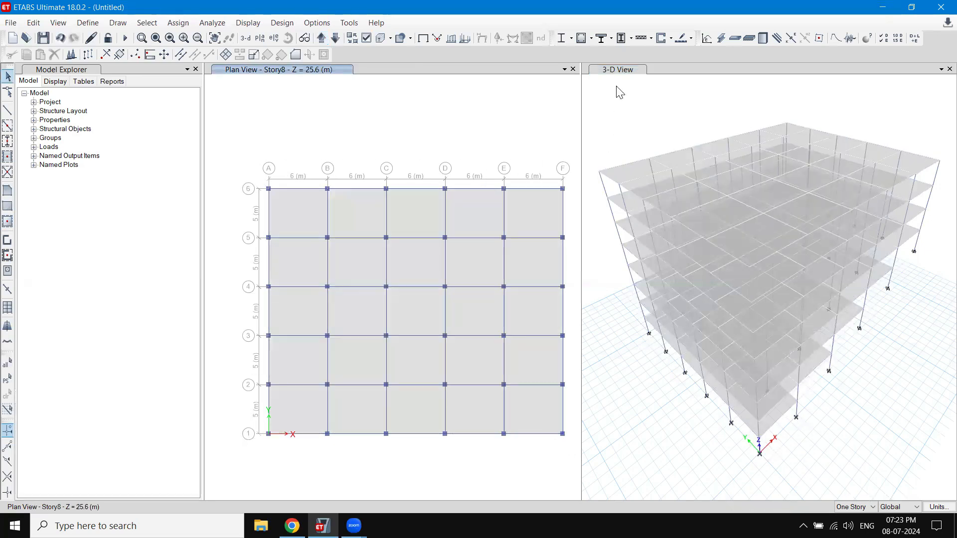
- Show the frame members extruded in the 3-D view and orbit the building to inspect the completed slabs
left_click(619, 91)
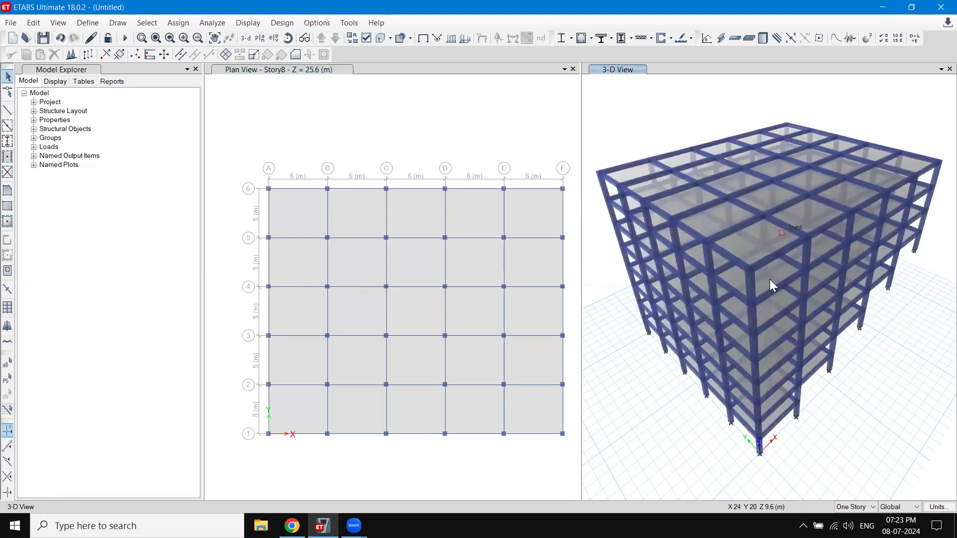
middle_click_drag(828, 381, 840, 405)
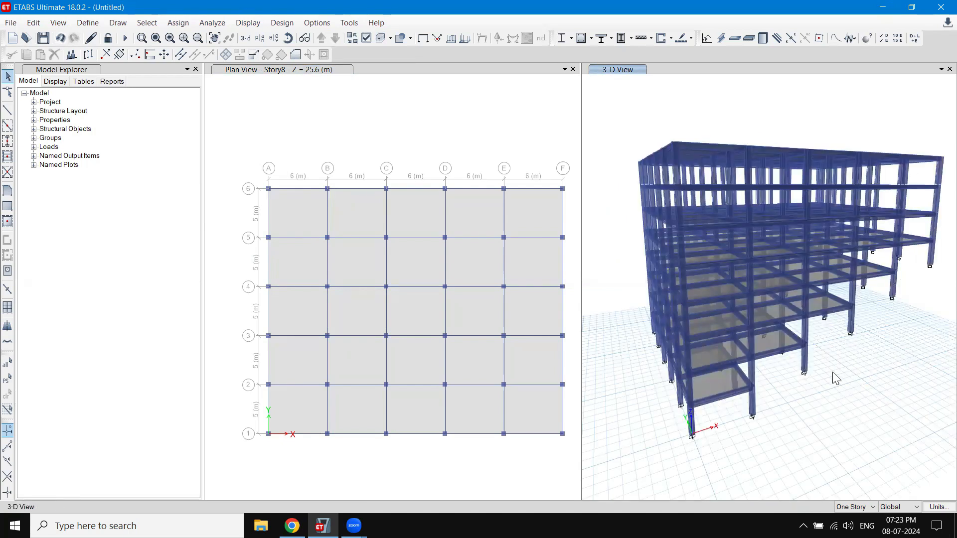
middle_click_drag(840, 390, 861, 410)
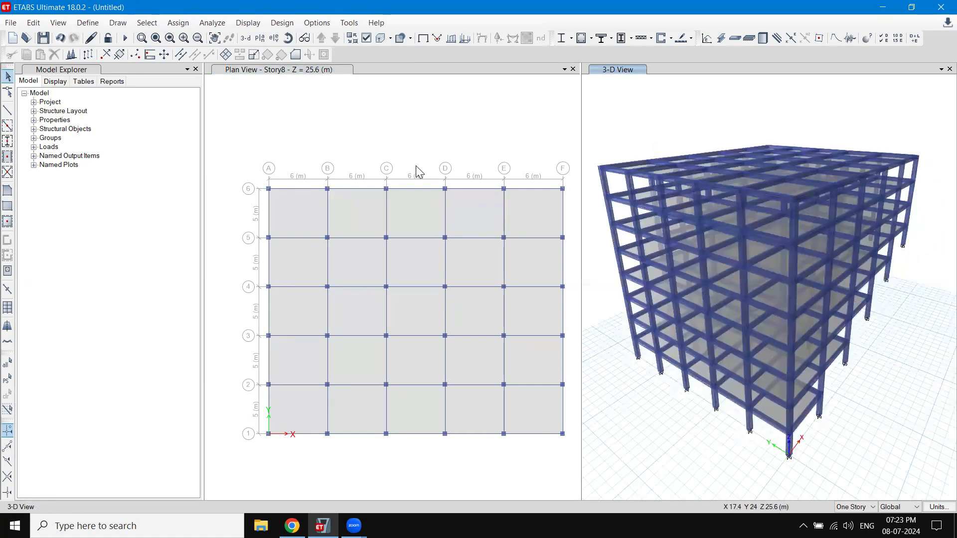
- Save the model as Step03 in the StepBack folder
left_click(389, 120)
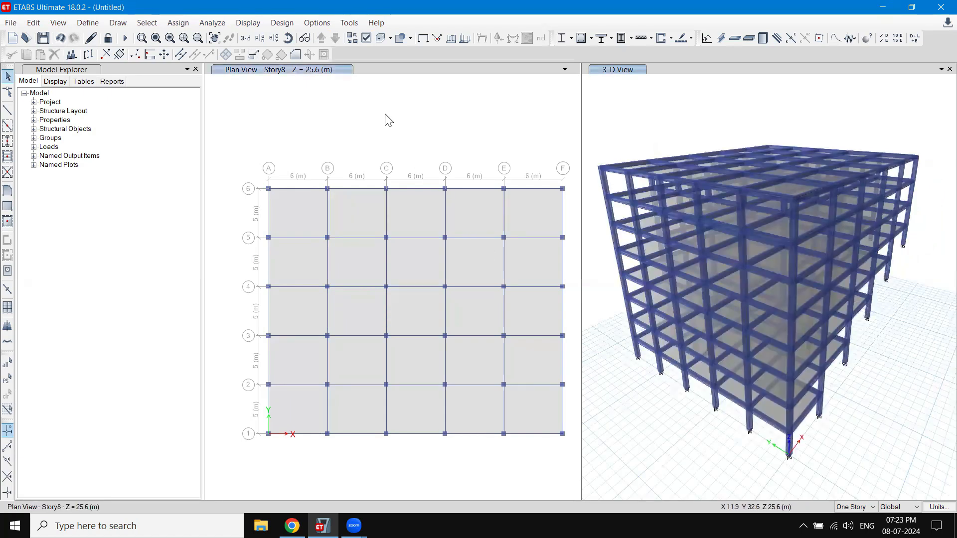
left_click(42, 38)
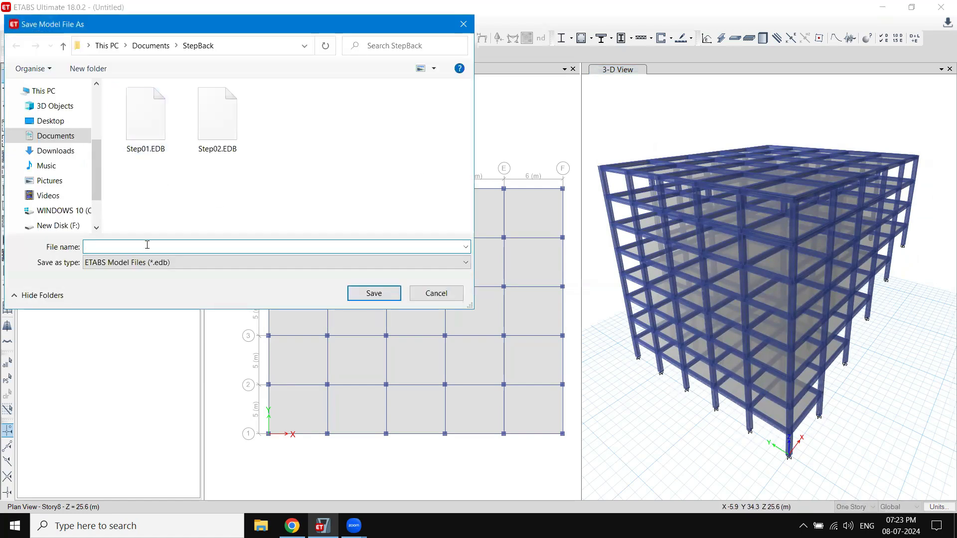
type("Step")
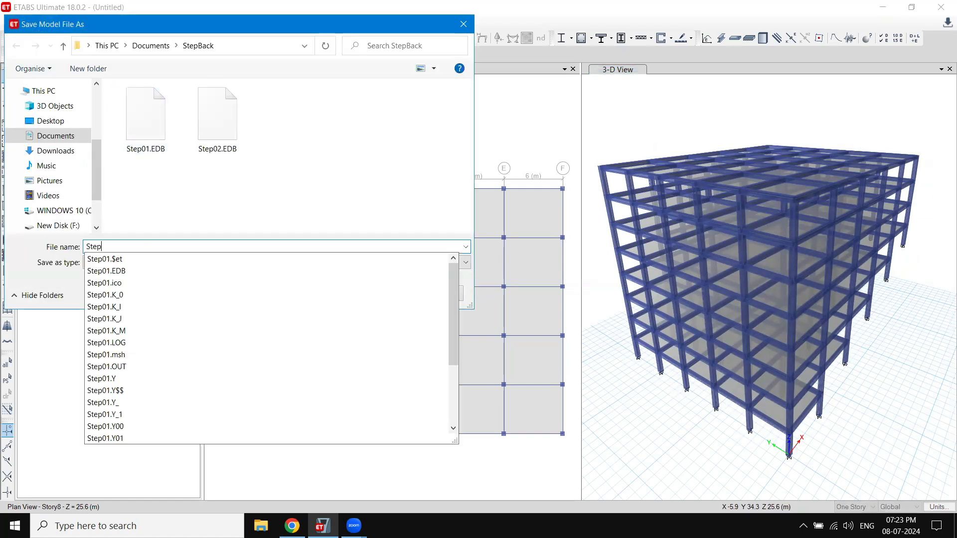
type("03")
key("Return")
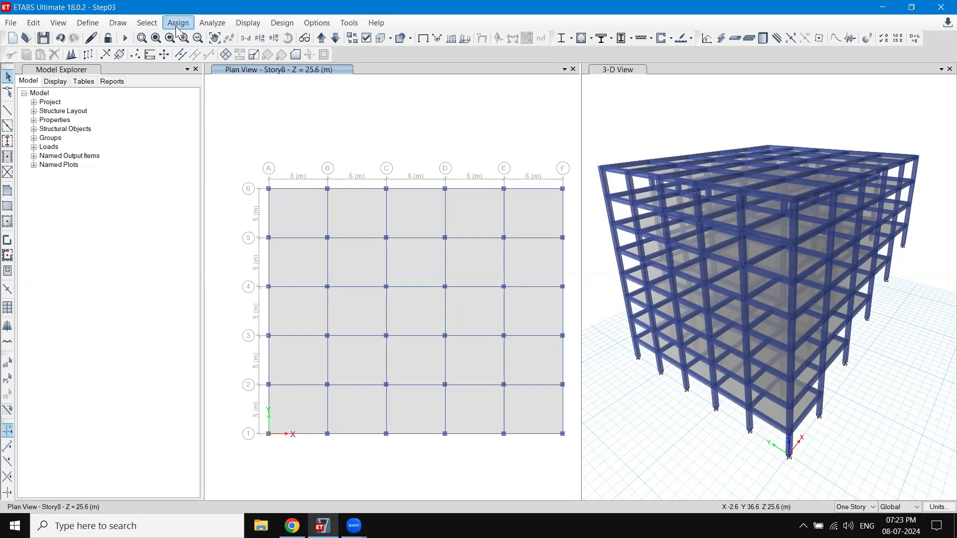
- Select every slab in the model by its Slab150 section property
left_click(147, 22)
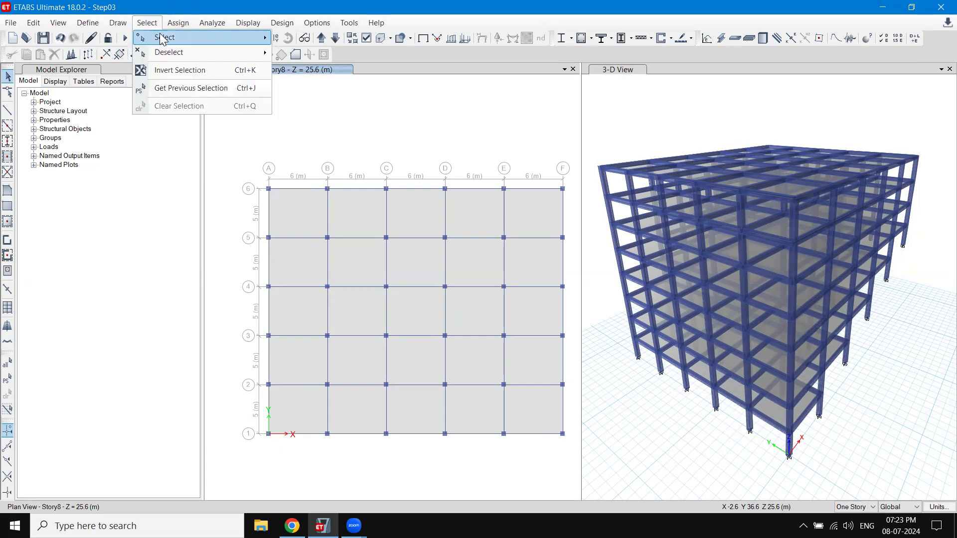
mouse_move(167, 38)
mouse_move(331, 145)
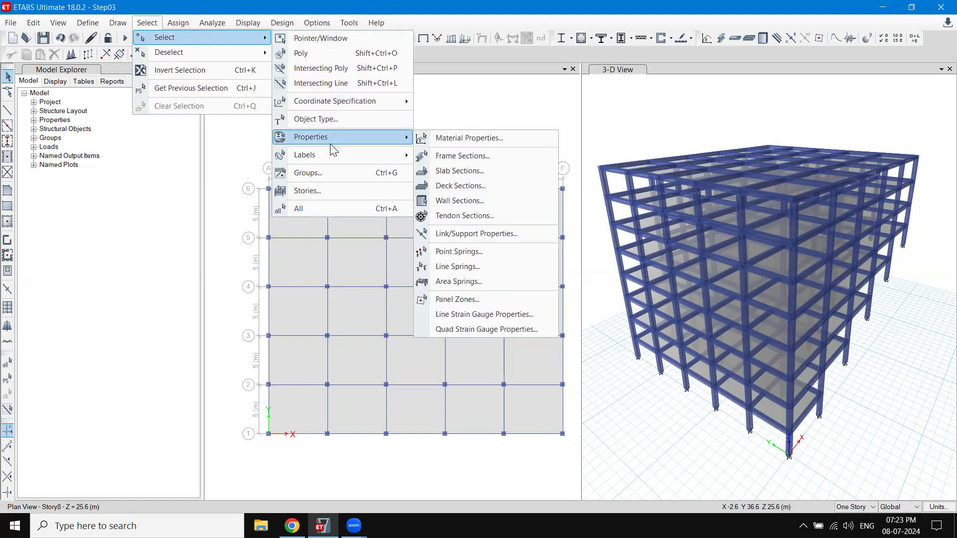
left_click(443, 172)
left_click(419, 177)
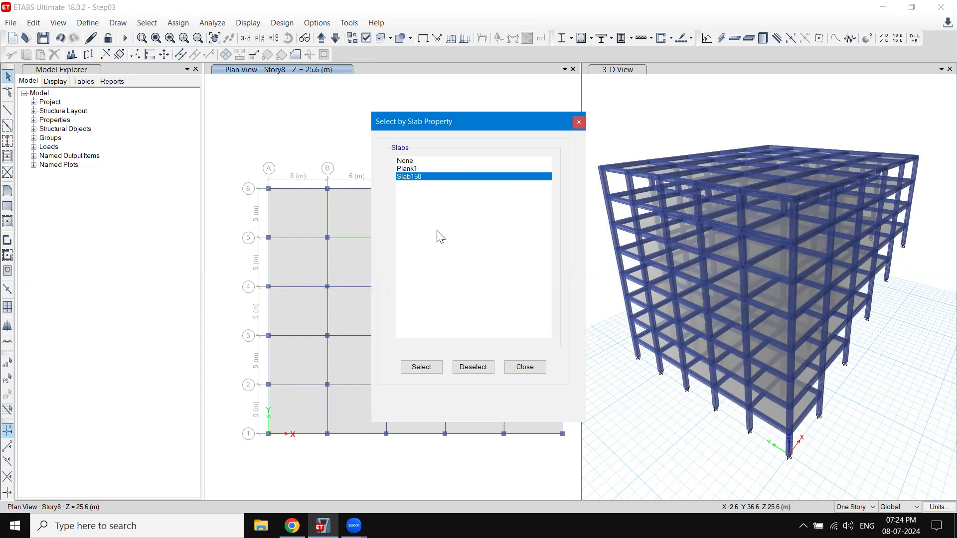
left_click(423, 369)
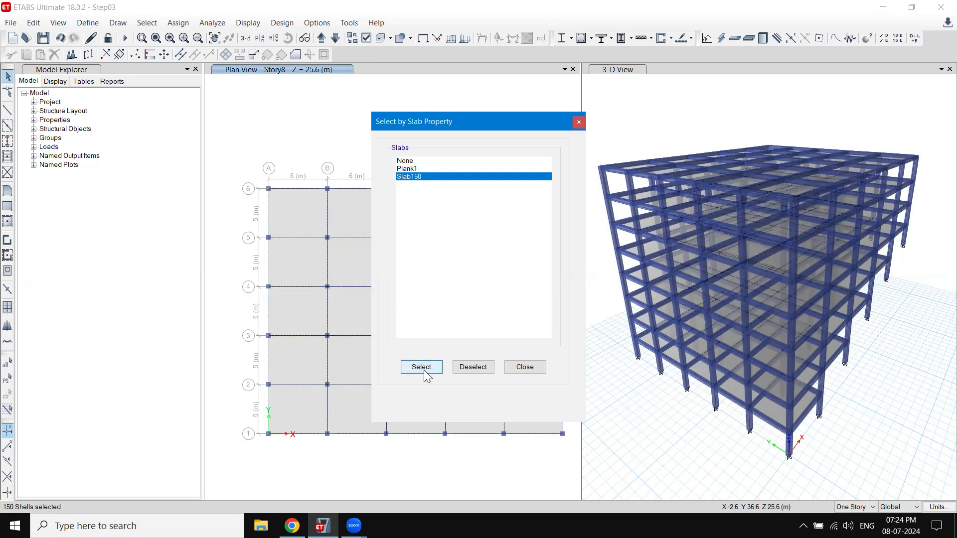
left_click(510, 368)
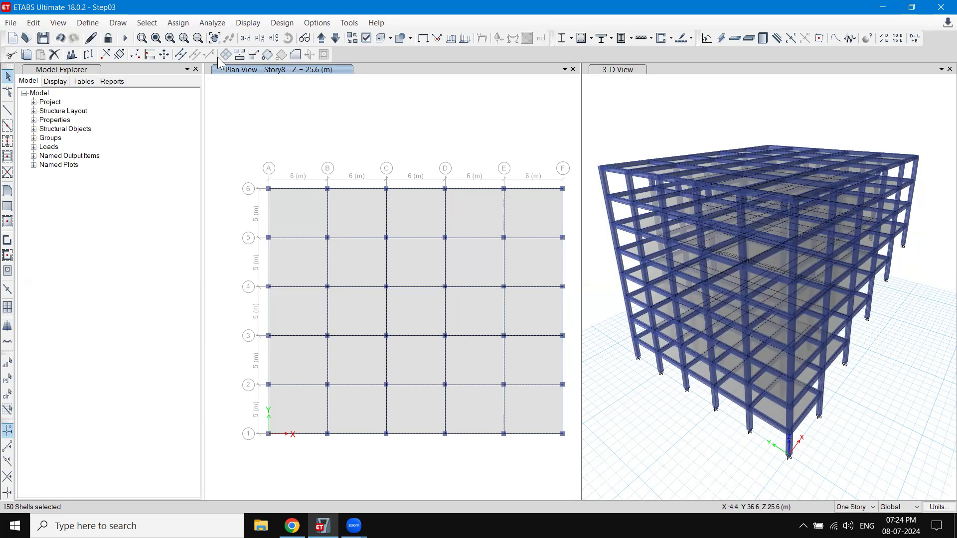
- Remove the Story8 slabs from the selection by deselecting that story
left_click(157, 26)
mouse_move(189, 59)
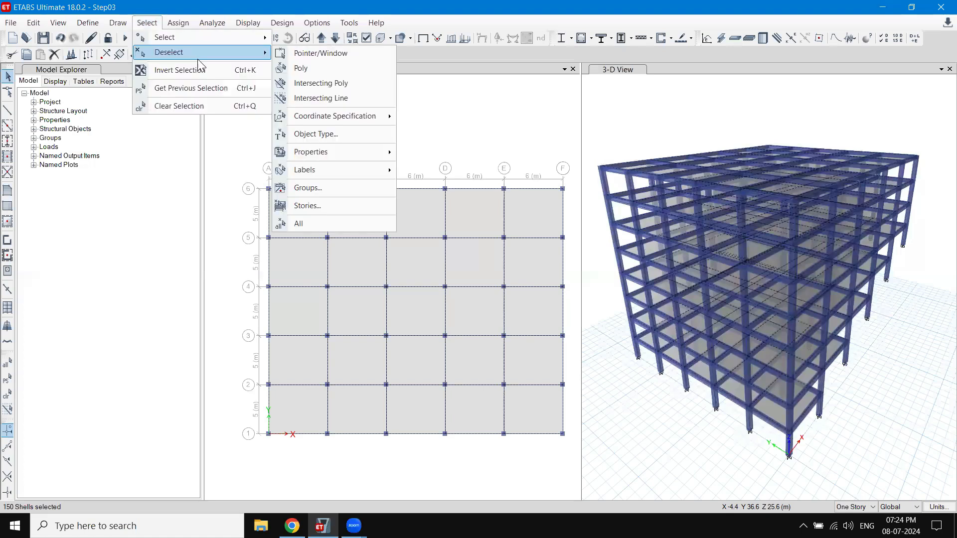
left_click(342, 206)
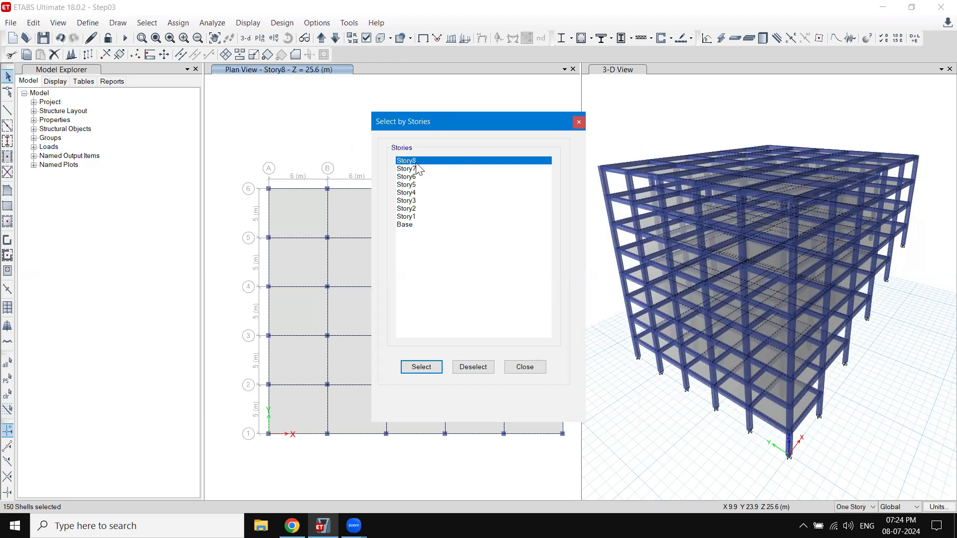
left_click(474, 367)
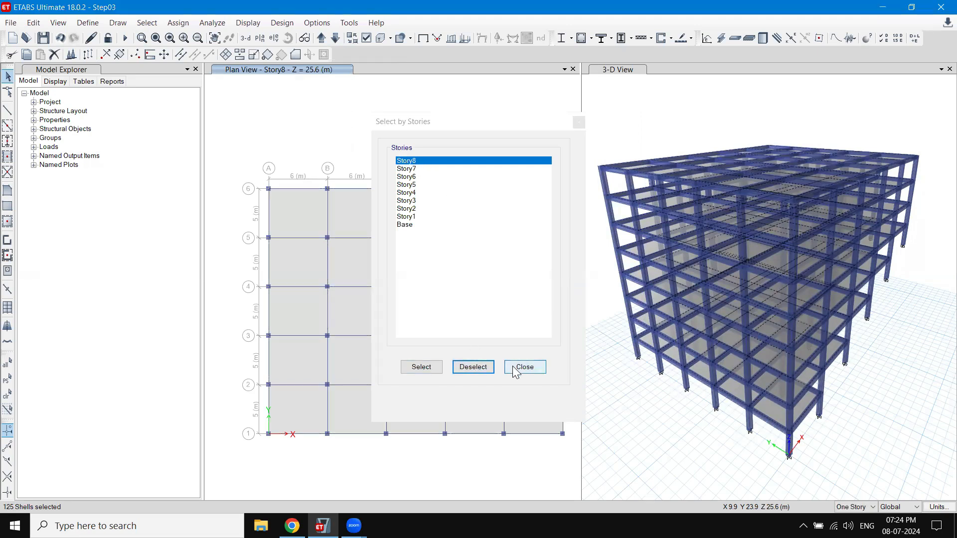
left_click(529, 367)
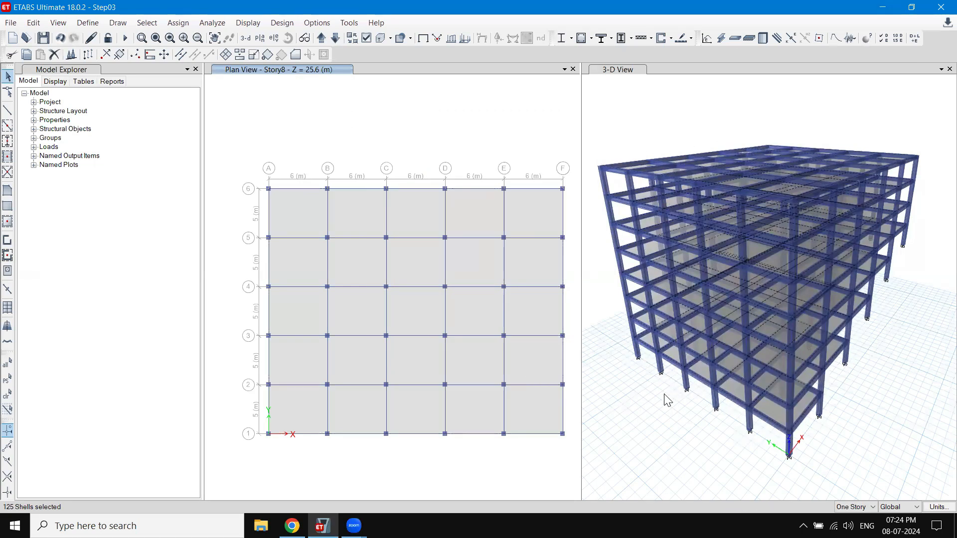
- Check the floor finish load in the Canva model details and apply 1.2 kN/m² Dead uniform gravity load to the selected slabs in ETABS
left_click(178, 22)
mouse_move(266, 143)
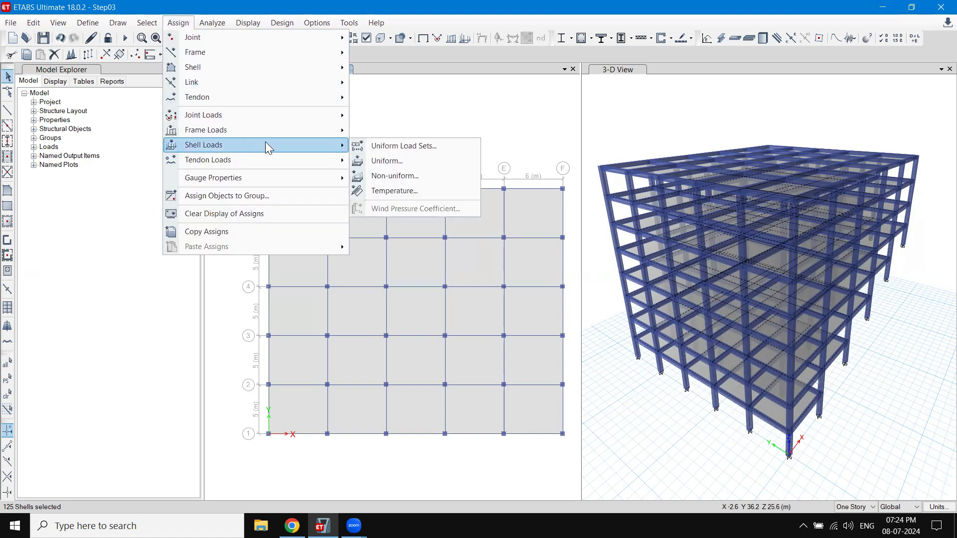
left_click(391, 161)
left_click_drag(423, 185, 287, 121)
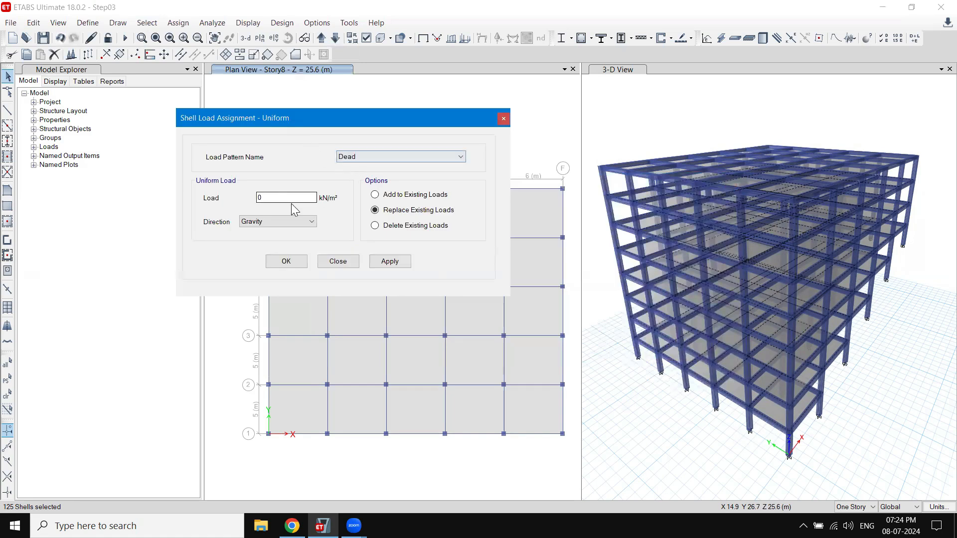
left_click(293, 526)
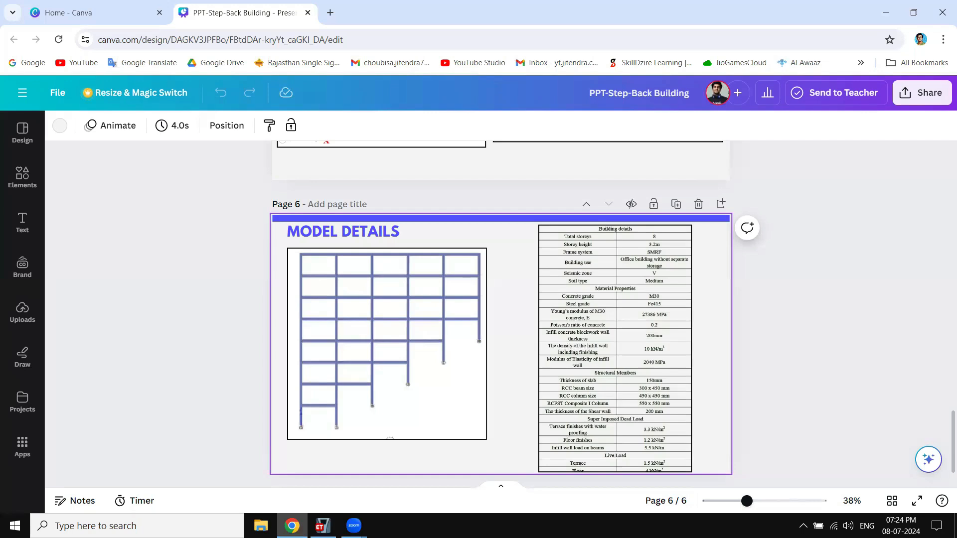
left_click(323, 526)
left_click_drag(284, 197, 235, 199)
type("1.2")
left_click(404, 263)
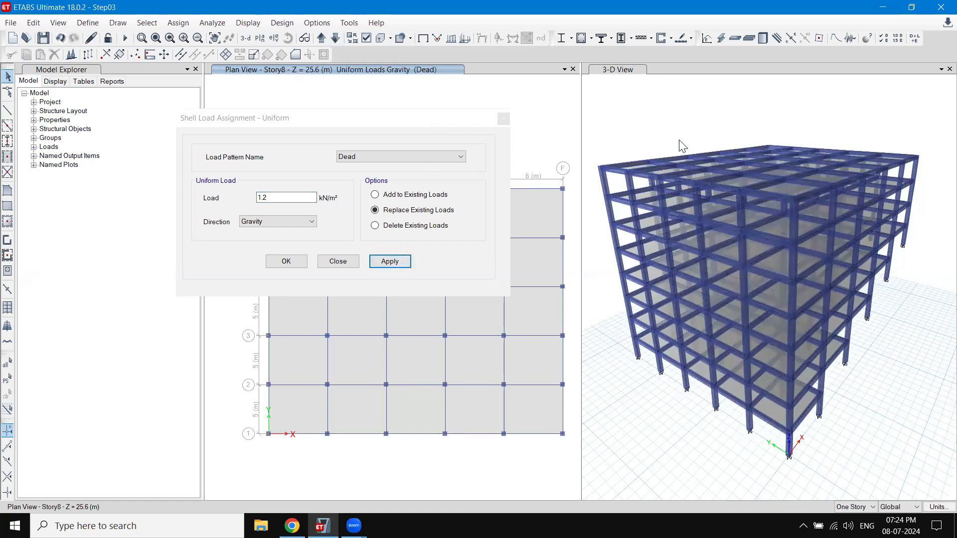
- Restore the previous slab selection and assign it a 4 kN/m² uniform gravity load under the Live pattern
left_click(155, 24)
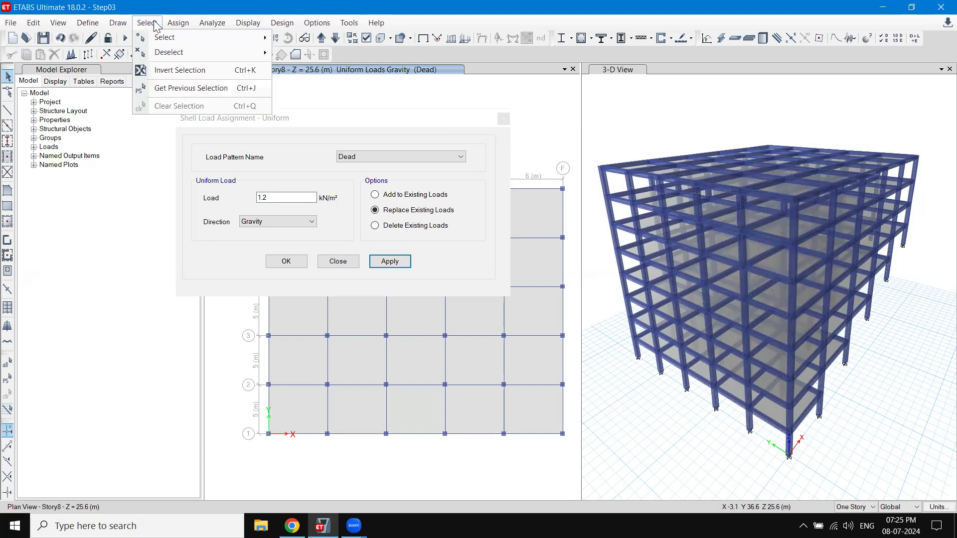
left_click(170, 89)
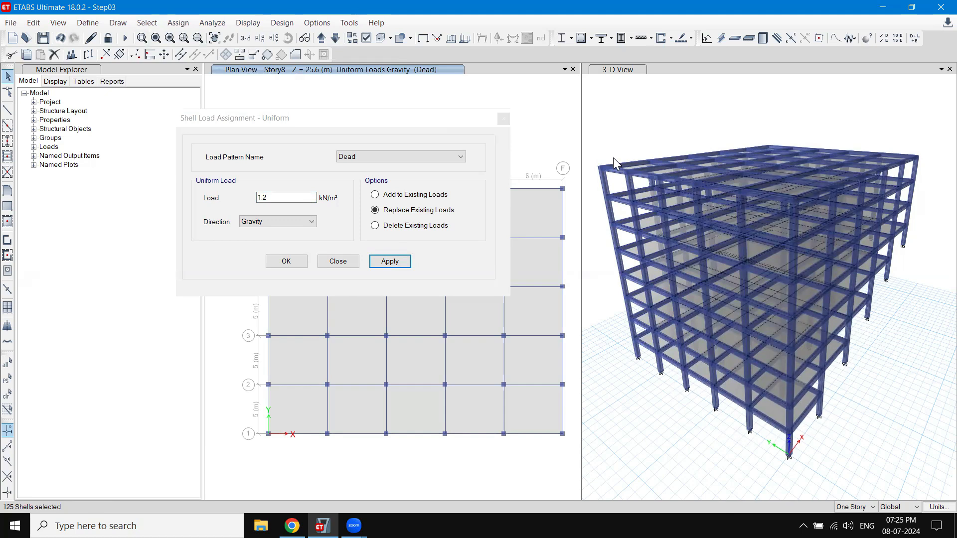
left_click(375, 159)
left_click(379, 175)
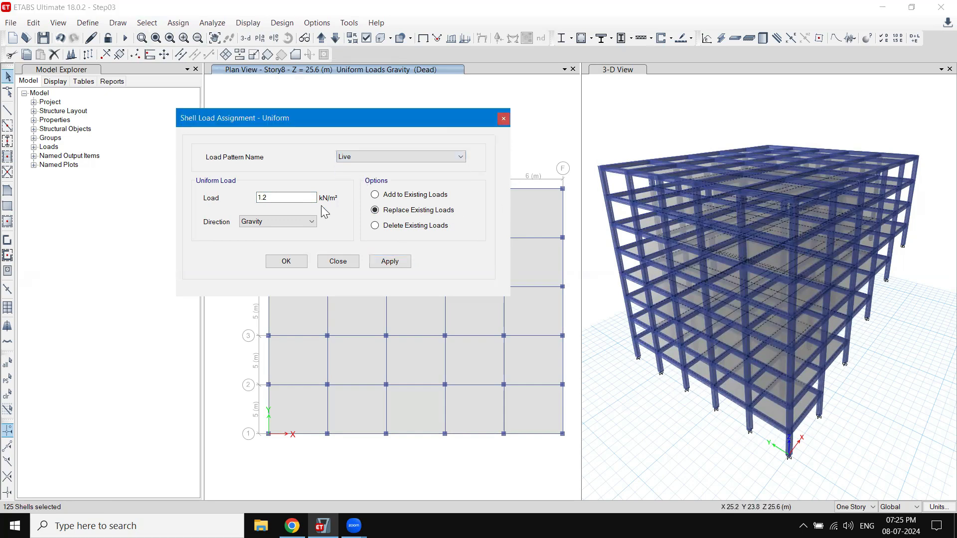
left_click_drag(283, 198, 198, 198)
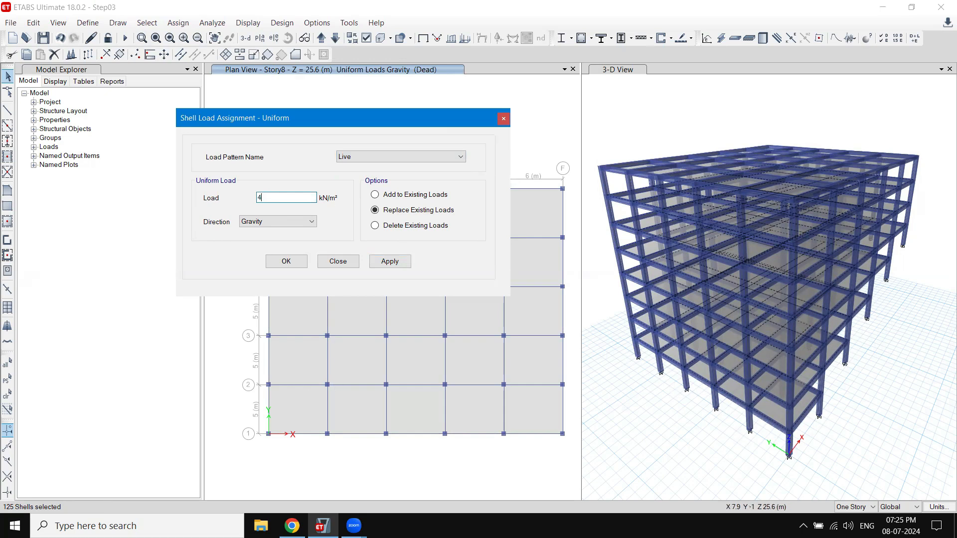
left_click(394, 267)
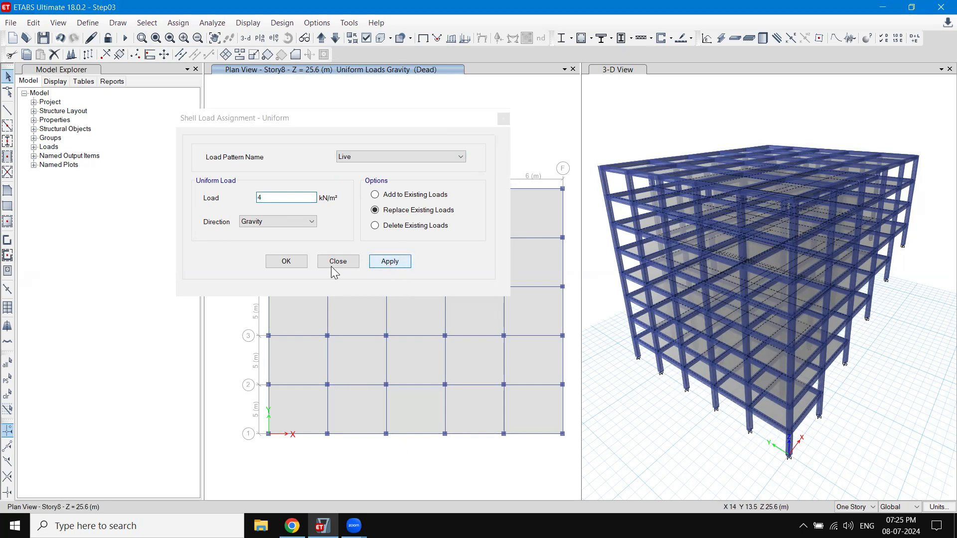
left_click(282, 261)
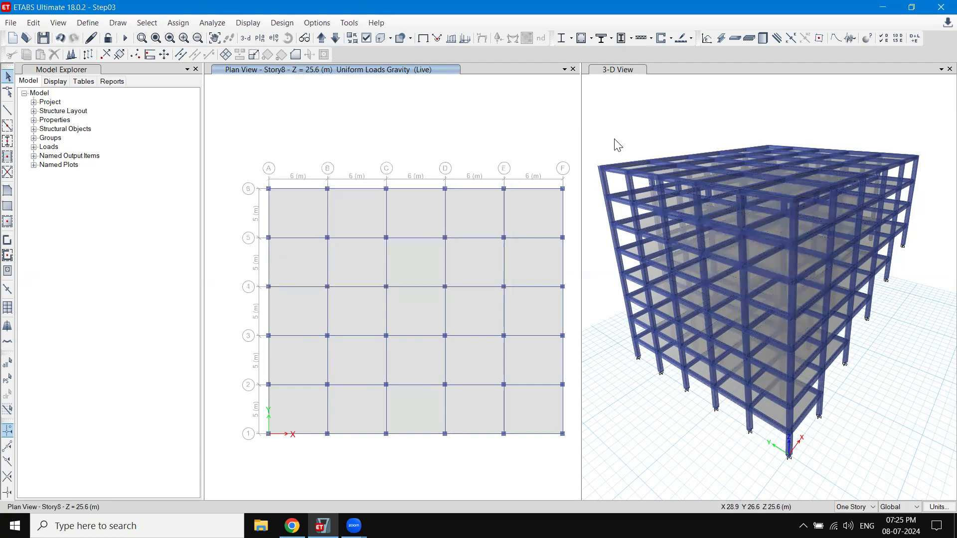
- Reselect all the Slab150 slabs across the building by slab section
left_click(634, 134)
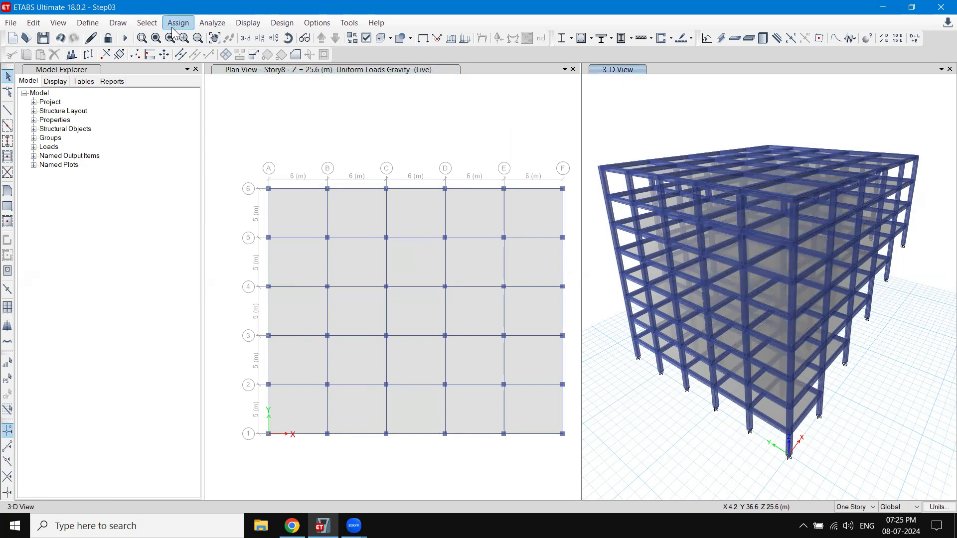
left_click(147, 23)
mouse_move(156, 43)
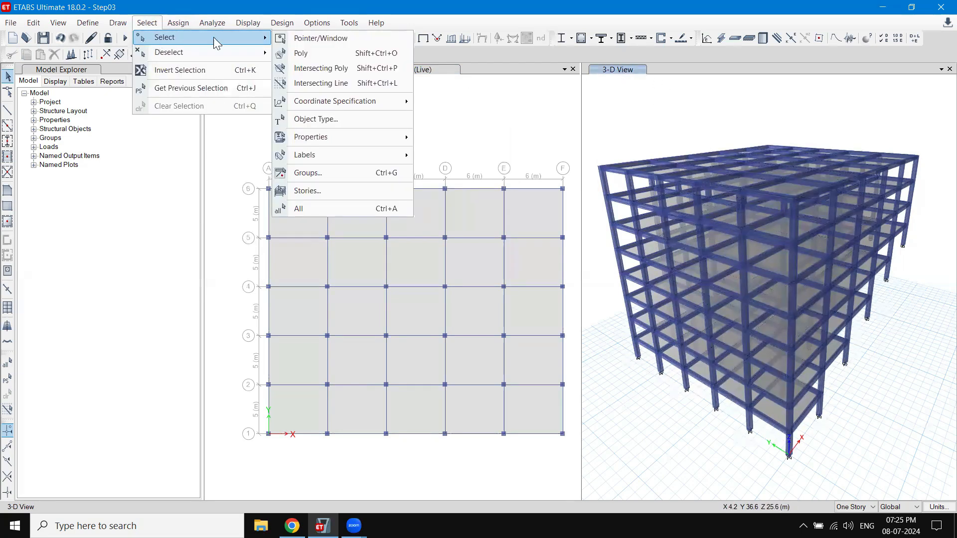
mouse_move(327, 135)
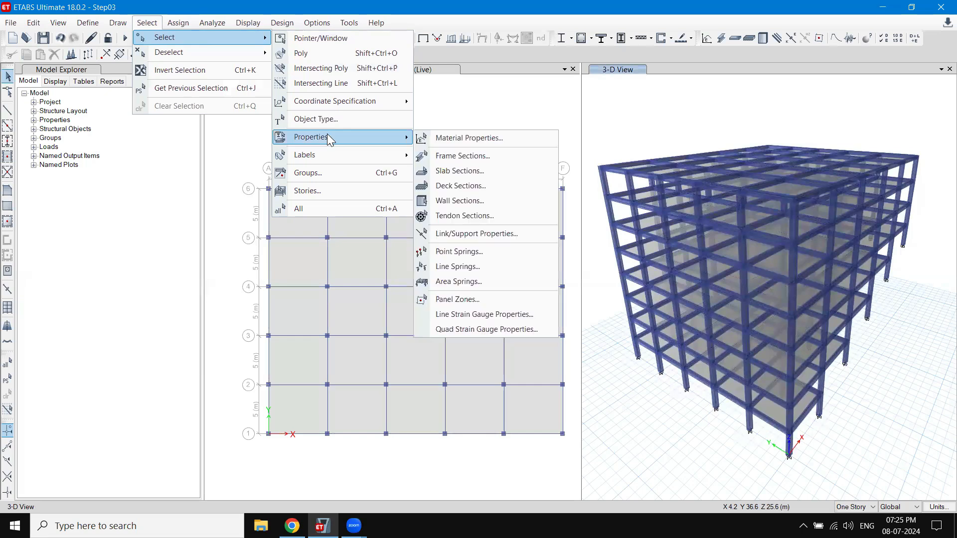
left_click(465, 170)
left_click(411, 177)
left_click(422, 367)
left_click(525, 367)
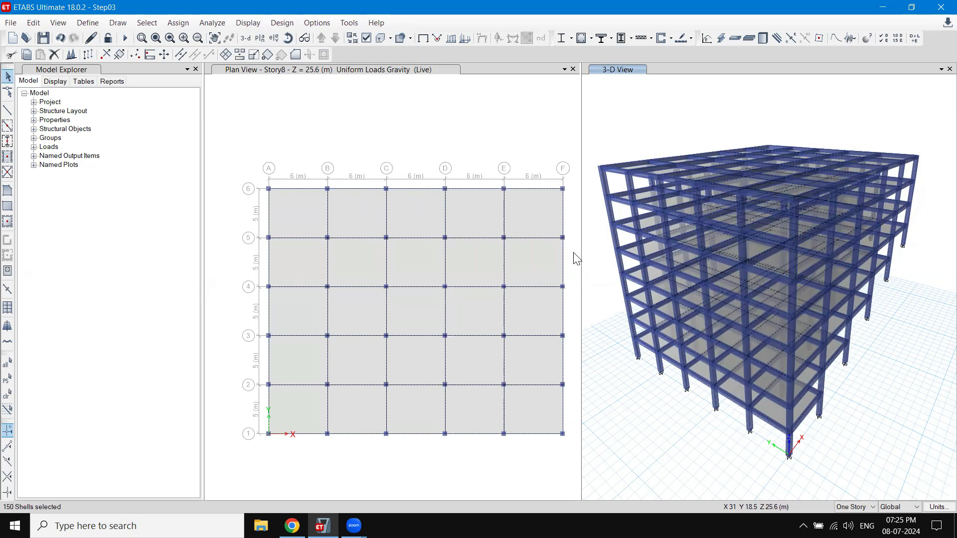
- Deselect Story7 through Base by story so that only the Story8 slabs remain selected
left_click(147, 23)
mouse_move(158, 52)
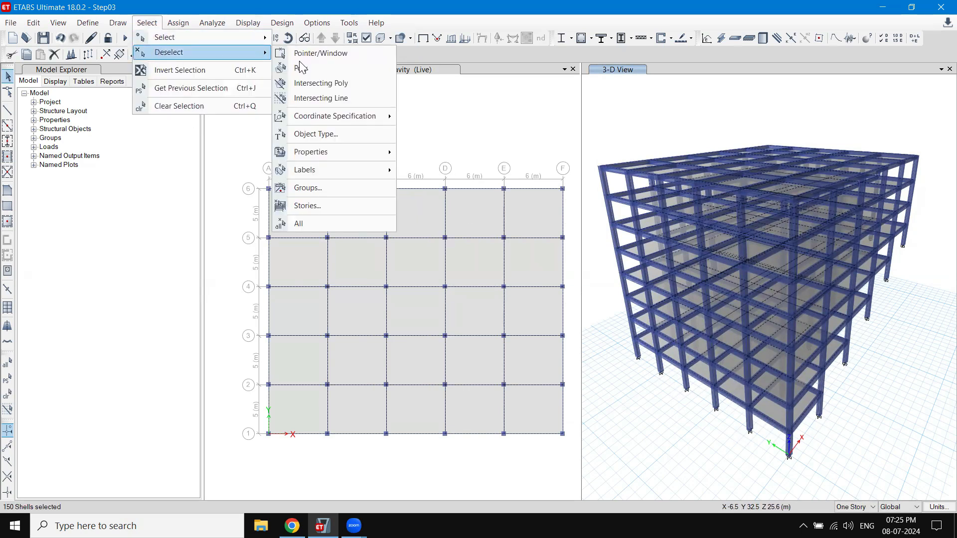
left_click(338, 206)
left_click(407, 169)
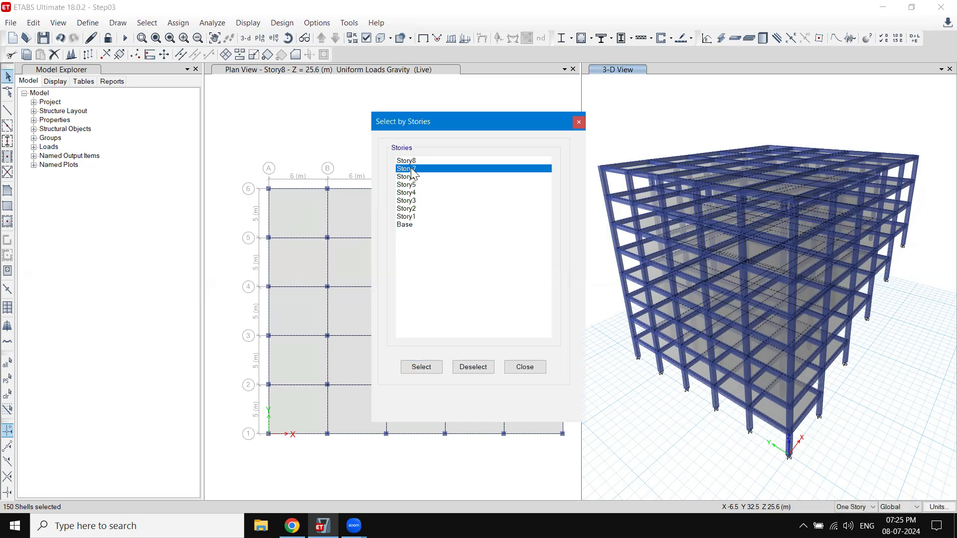
left_click(416, 225, "shift")
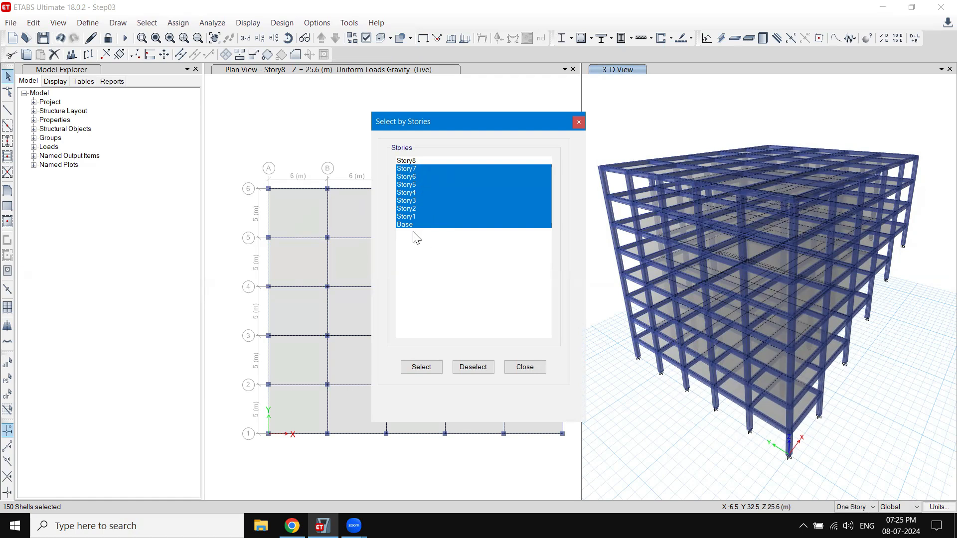
left_click(473, 367)
left_click(524, 367)
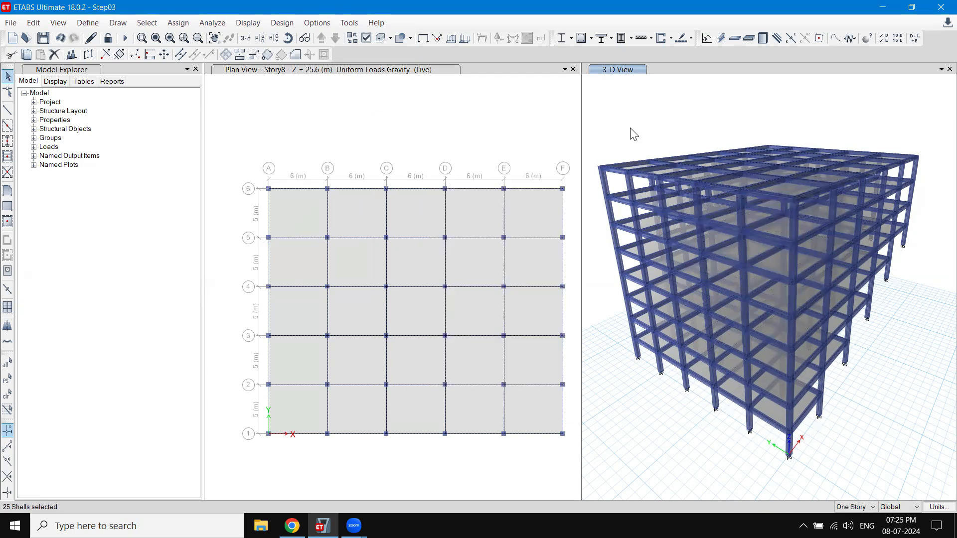
- Check the terrace finish load in the Canva model details and apply 3.3 kN/m² Dead uniform gravity load to the selected slabs in ETABS
left_click(178, 22)
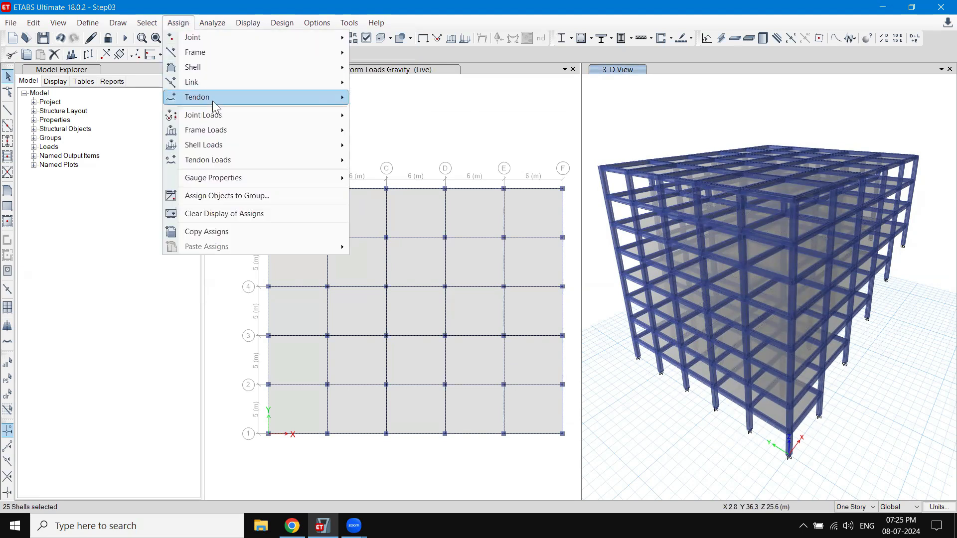
mouse_move(222, 145)
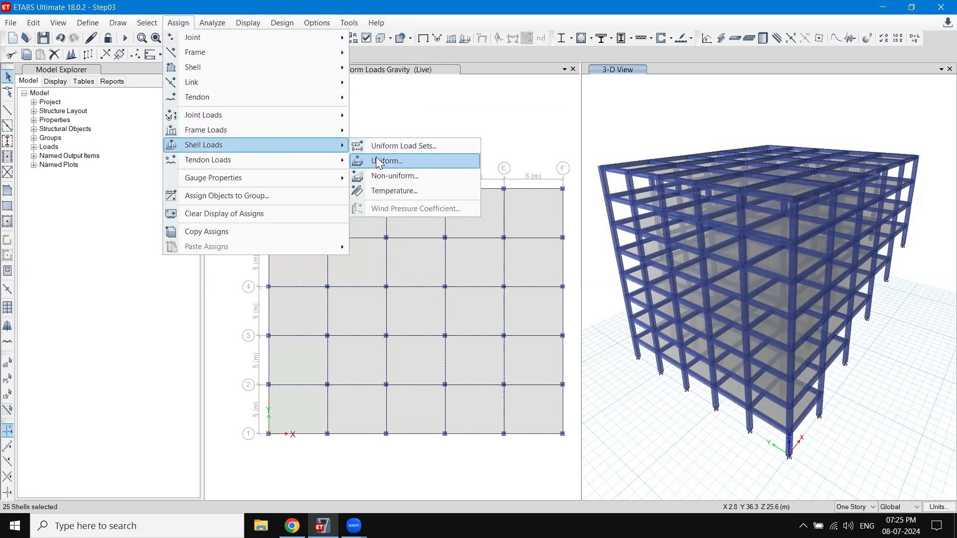
left_click(382, 160)
left_click(363, 167)
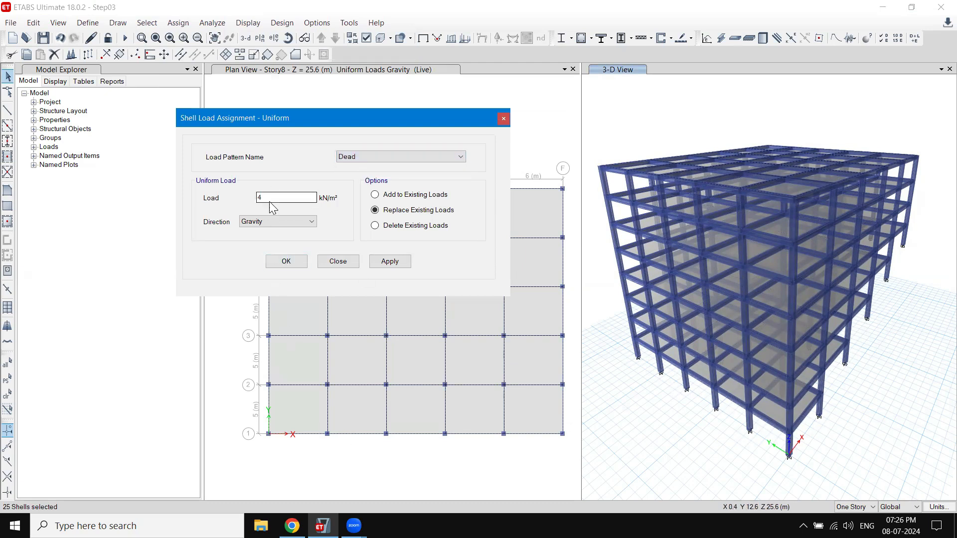
left_click(292, 526)
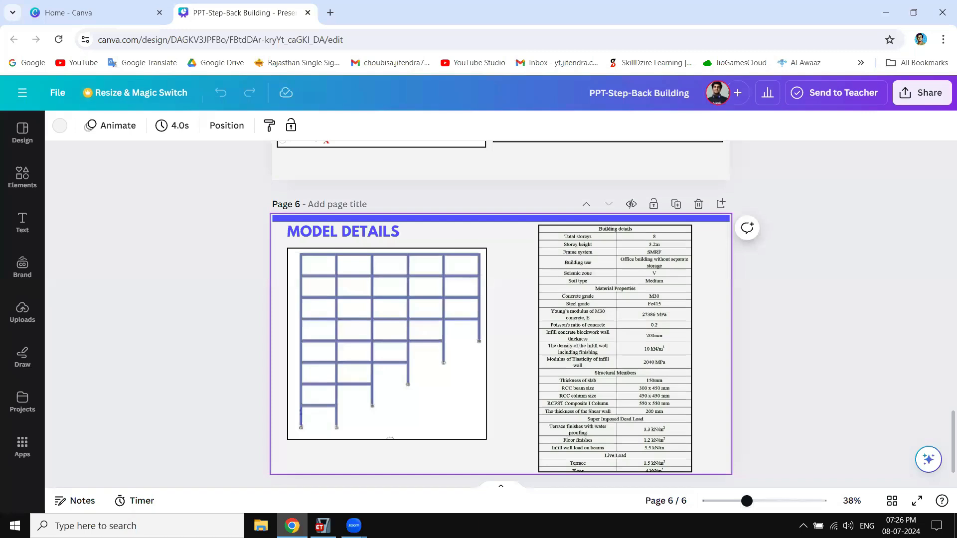
left_click(292, 526)
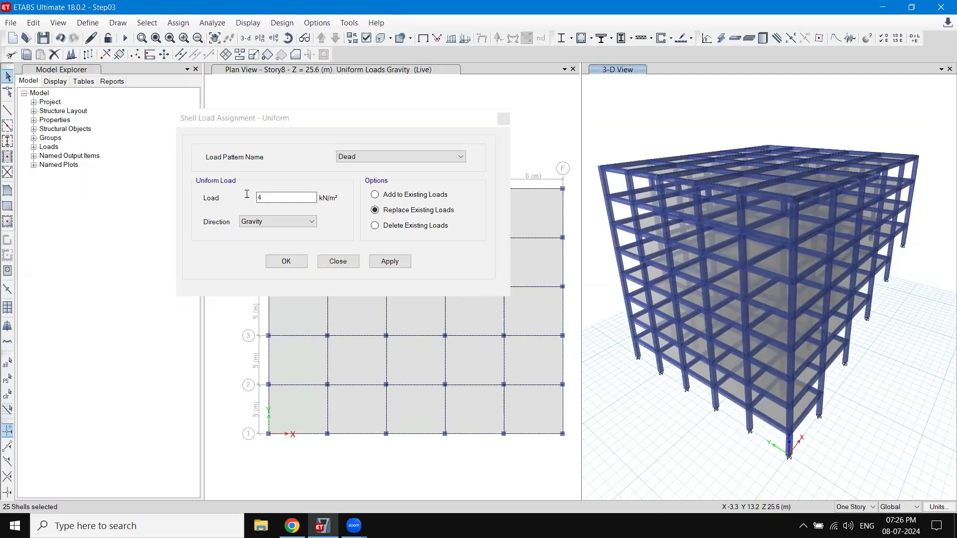
type("3.3")
left_click(385, 261)
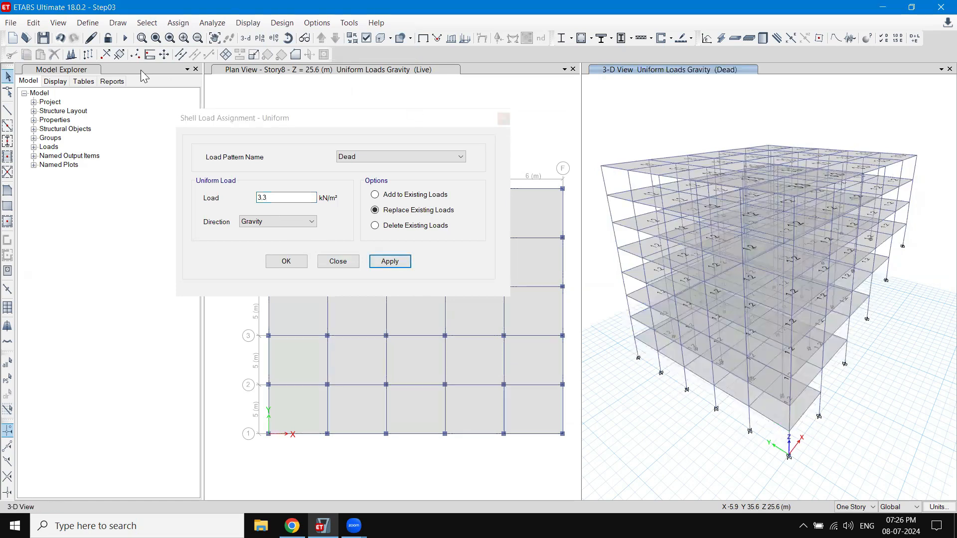
- Reselect the Story8 slabs, check the terrace live load in Canva, and assign them a 1.5 kN/m² uniform gravity load under Live in ETABS
left_click(147, 22)
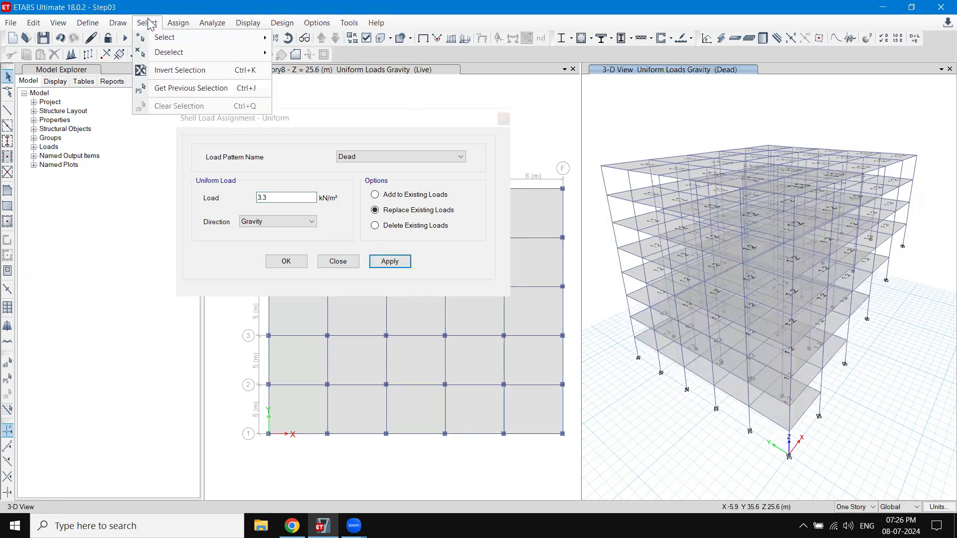
left_click(166, 88)
left_click(355, 157)
left_click(355, 176)
left_click_drag(277, 198, 232, 196)
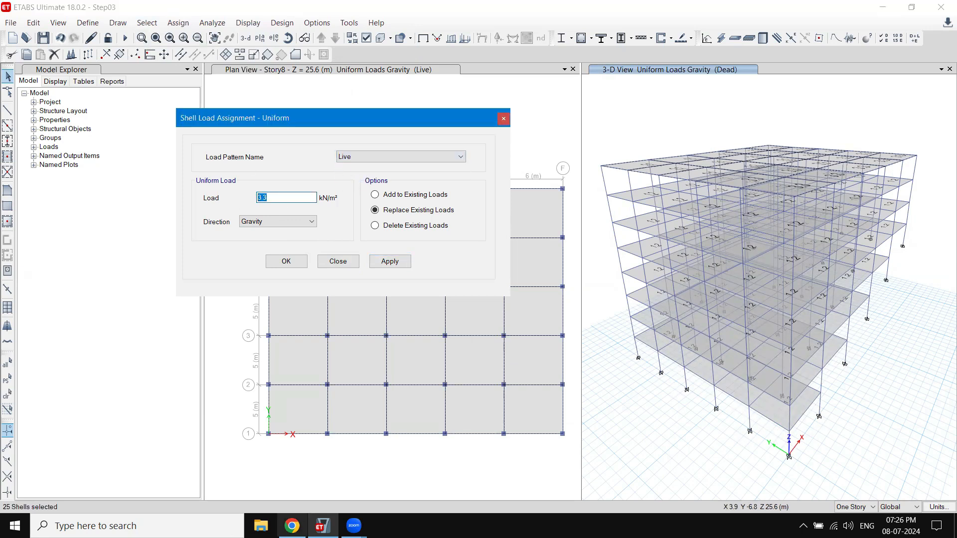
left_click(292, 526)
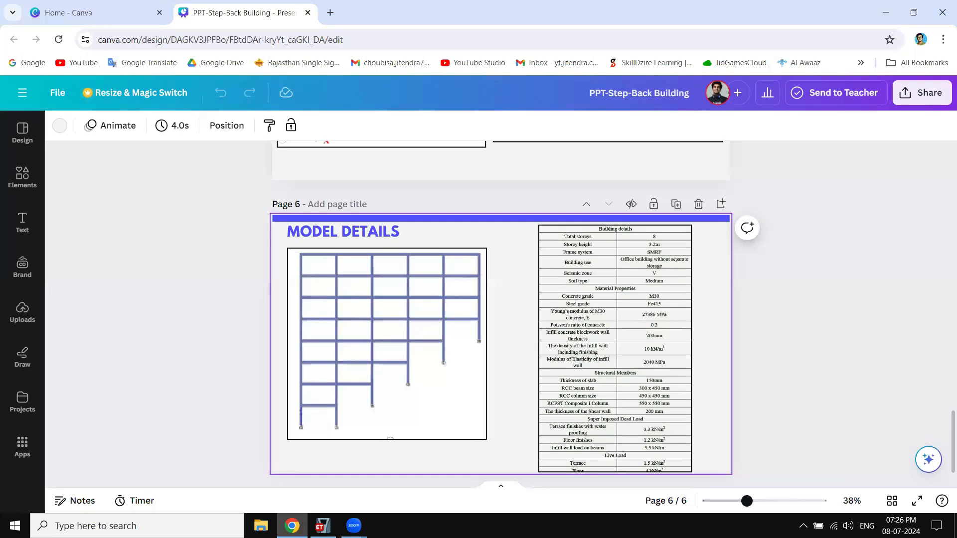
left_click(292, 526)
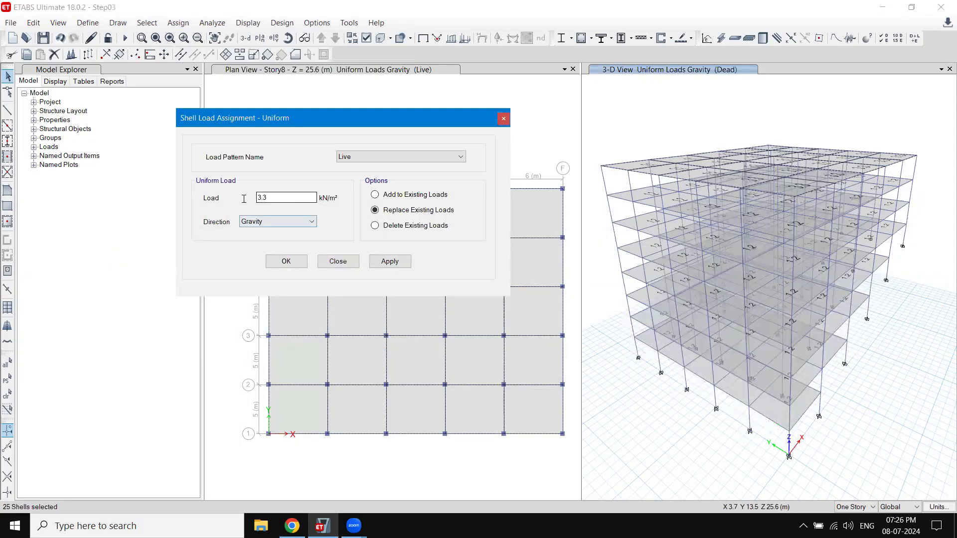
double_click(260, 199)
type("1.5")
left_click(390, 261)
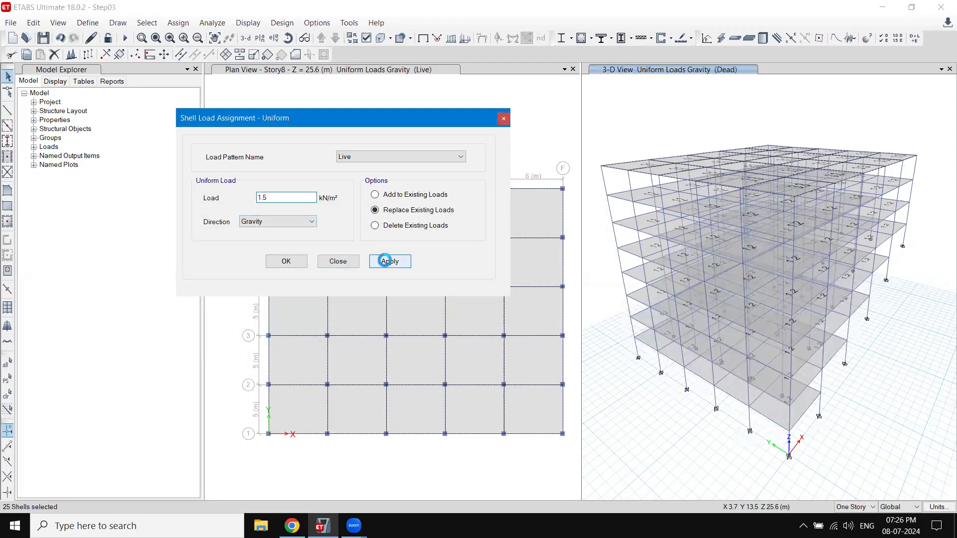
left_click(287, 261)
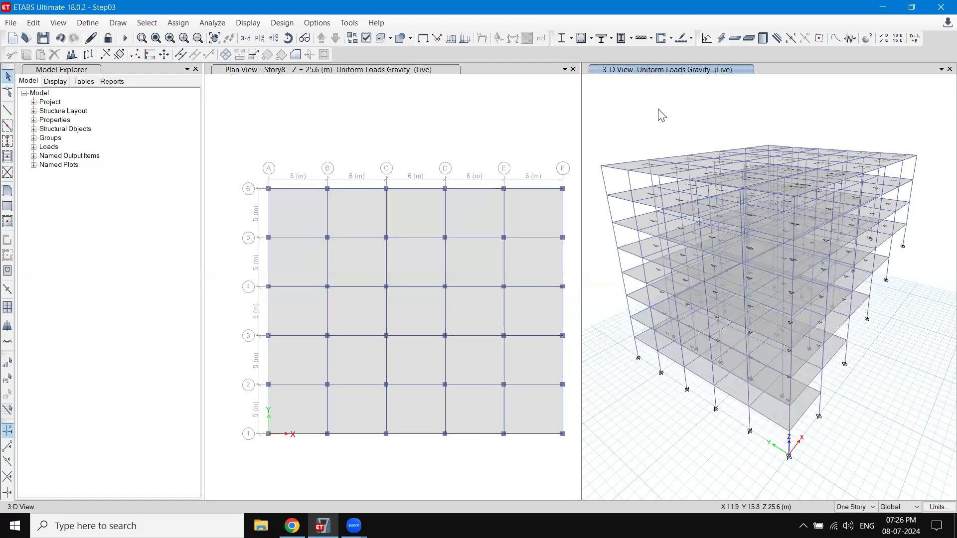
- Display the uniform shell loads in the 3-D view for the Dead and Live patterns to review the slab assignments
left_click(245, 38)
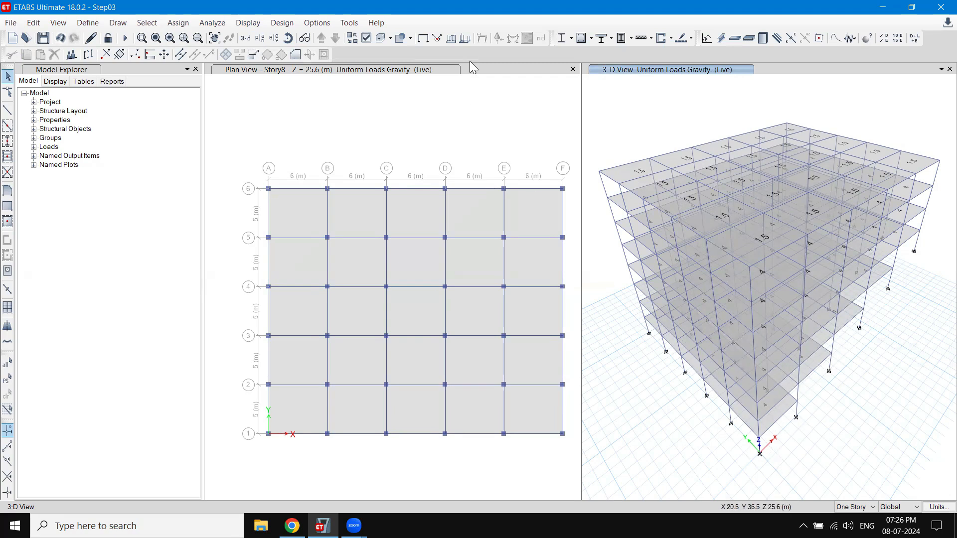
left_click(465, 38)
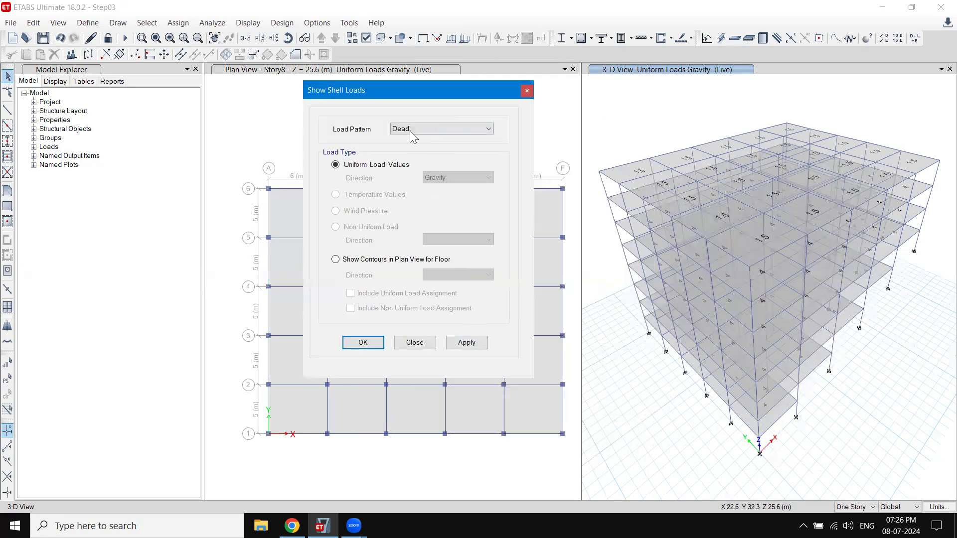
left_click(479, 342)
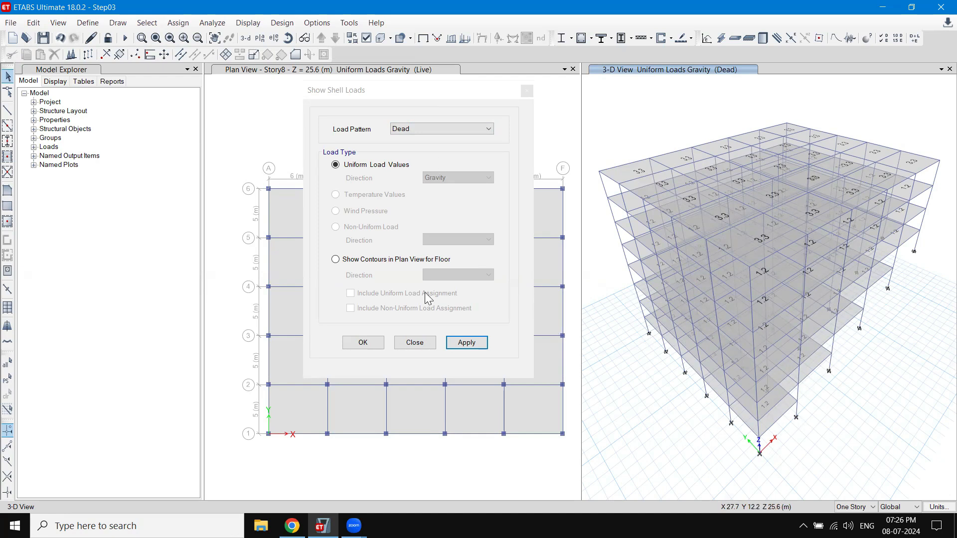
left_click(430, 137)
left_click(410, 130)
left_click(406, 144)
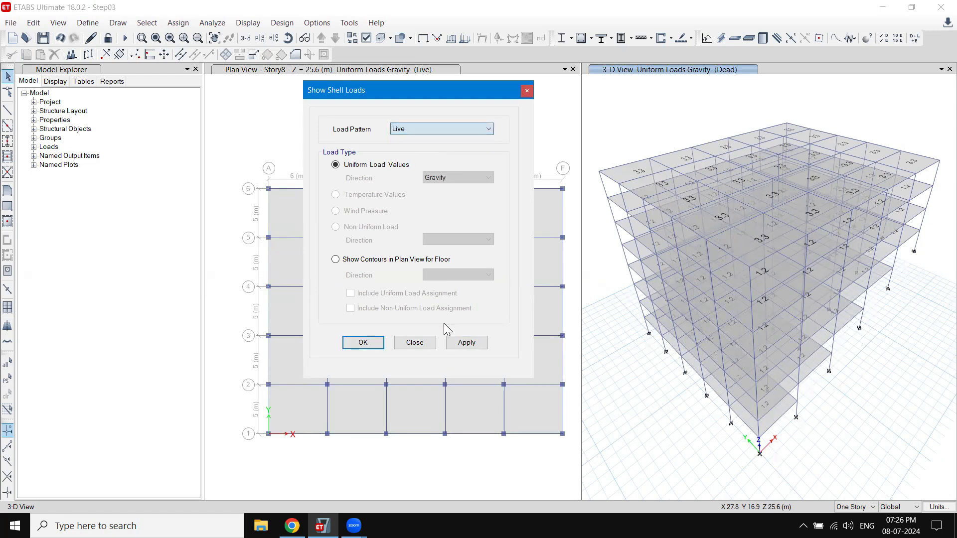
left_click(466, 343)
left_click(365, 344)
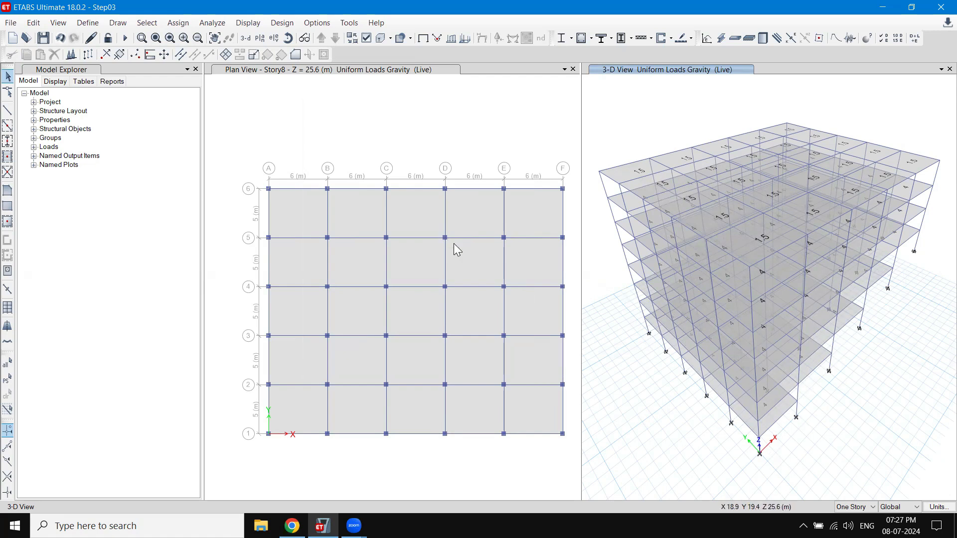
- Select all beams in the building with the frame section B_300X450
left_click(441, 70)
left_click(643, 96)
left_click(159, 25)
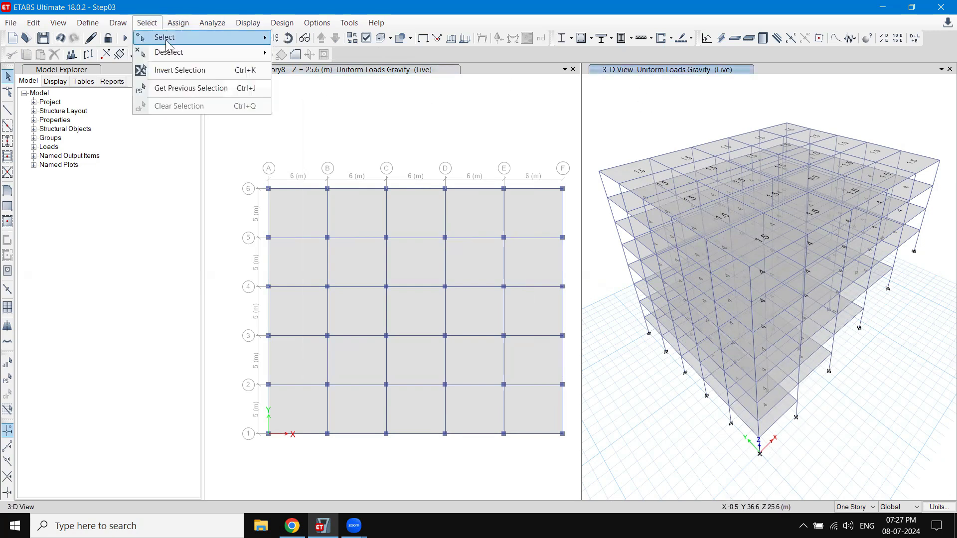
mouse_move(161, 38)
mouse_move(336, 141)
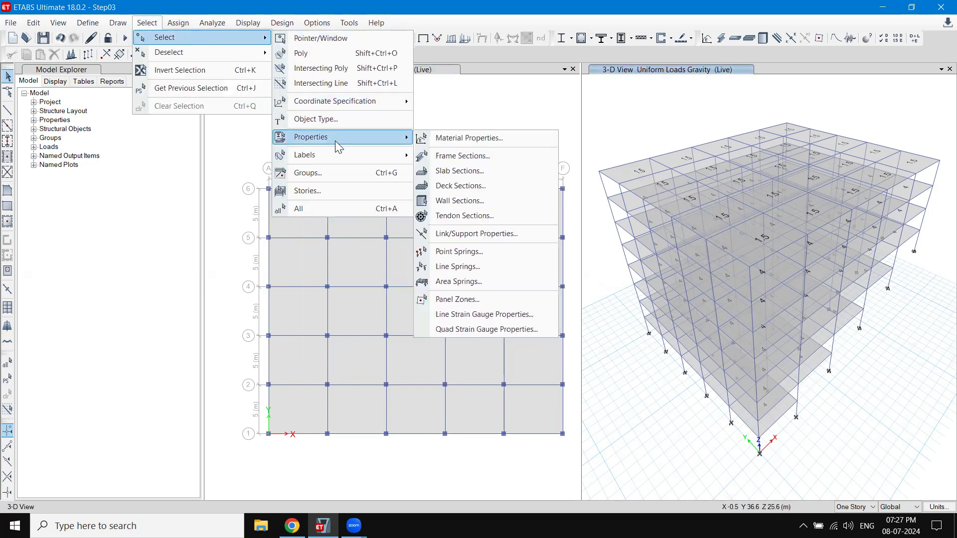
left_click(456, 158)
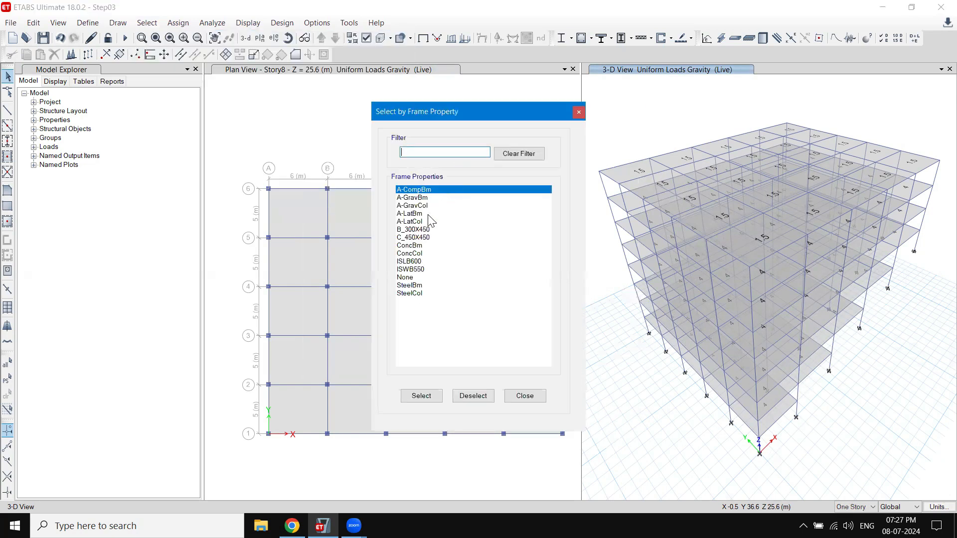
left_click(423, 230)
left_click(422, 396)
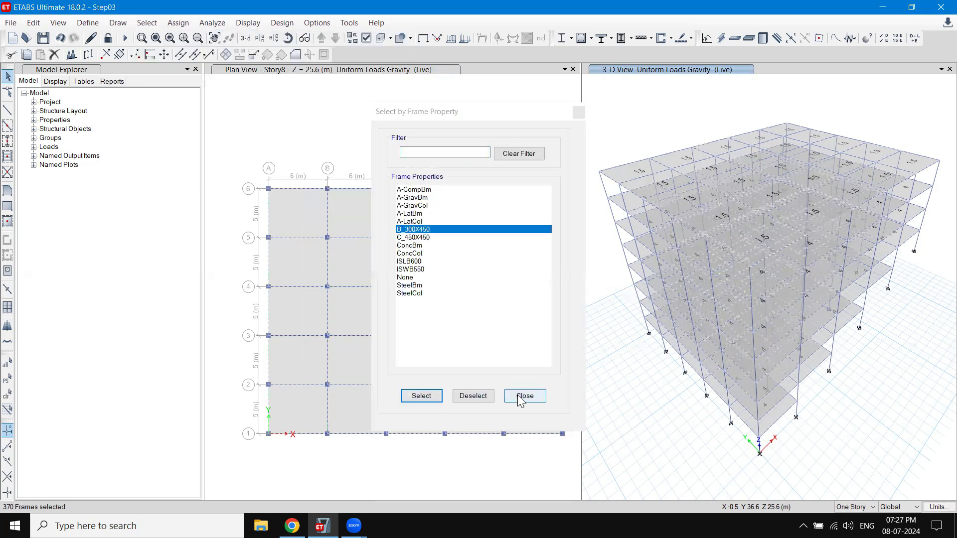
left_click(525, 396)
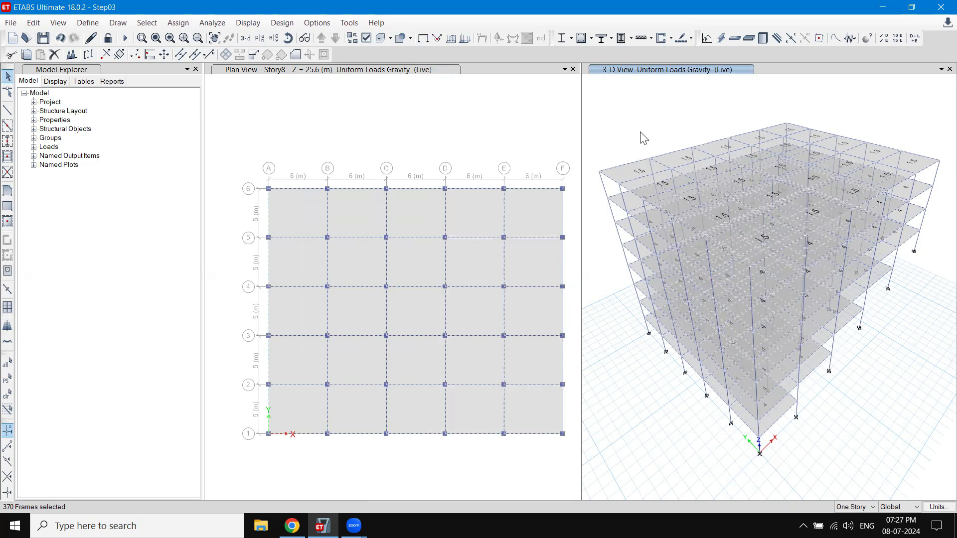
- Assign a 5.5 kN/m uniform distributed gravity load to the selected beams under the Dead pattern, replacing existing loads
left_click(178, 22)
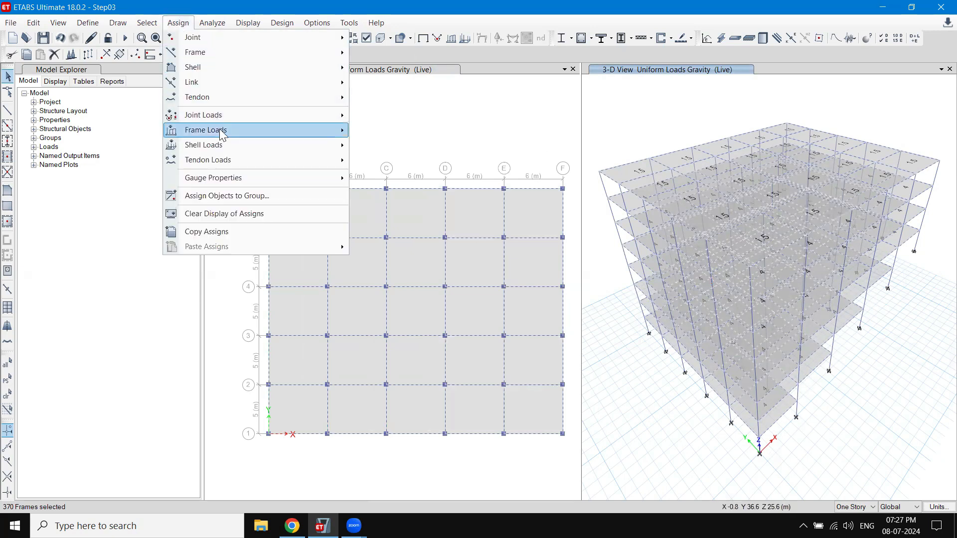
mouse_move(223, 136)
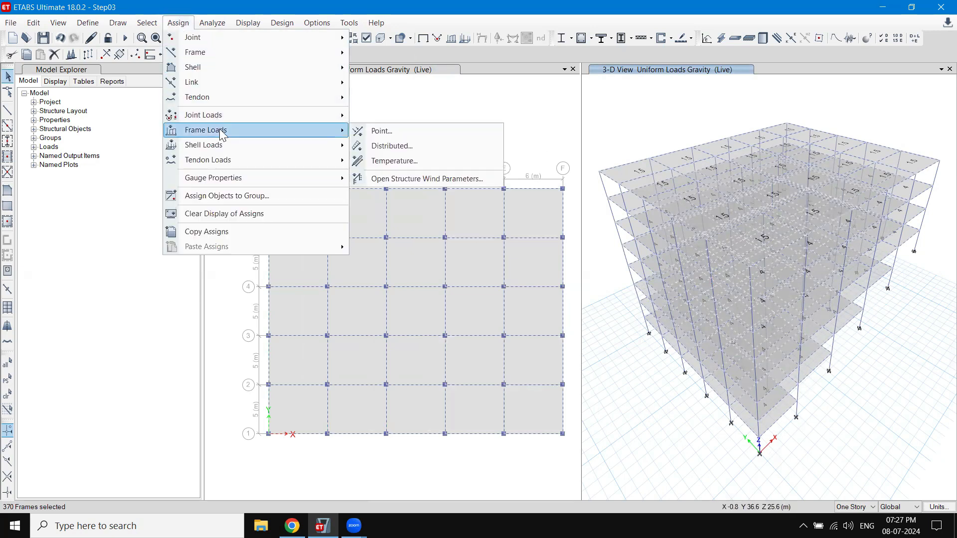
left_click(386, 147)
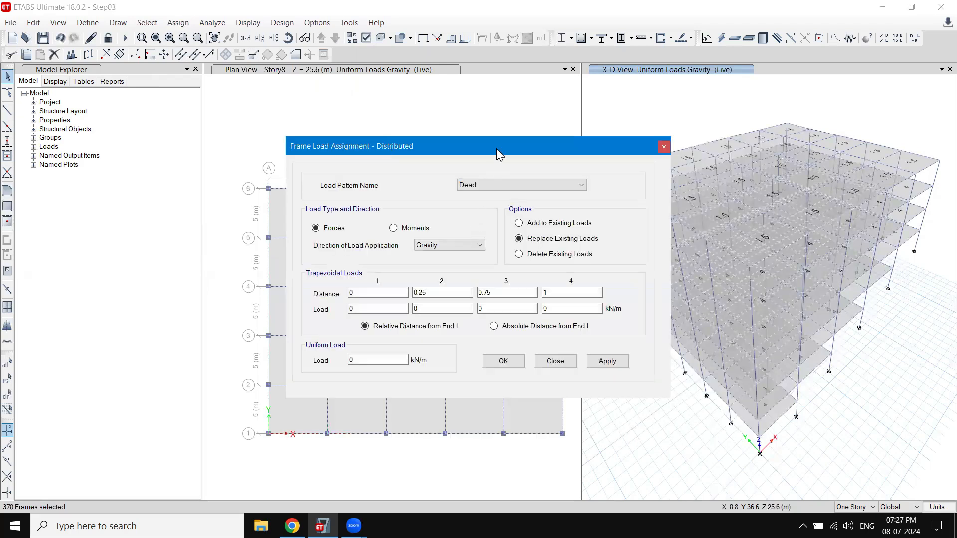
left_click_drag(497, 149, 437, 125)
left_click(295, 339)
key("BackSpace")
type("5.5")
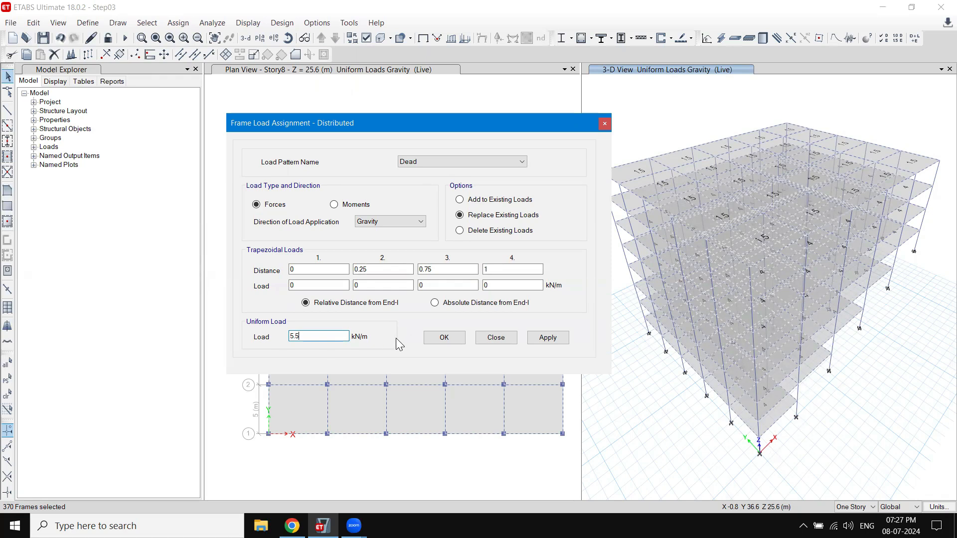
left_click_drag(314, 337, 275, 335)
left_click(563, 346)
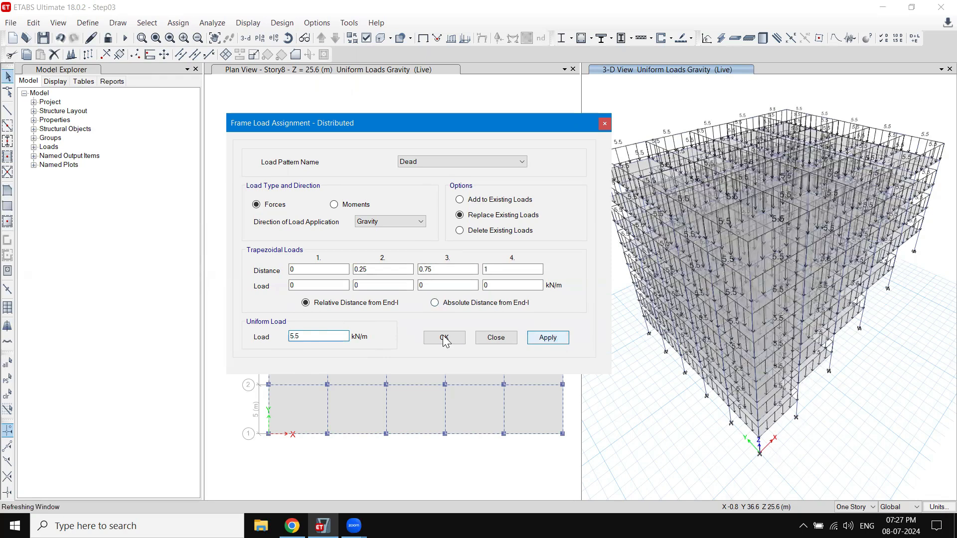
left_click(444, 338)
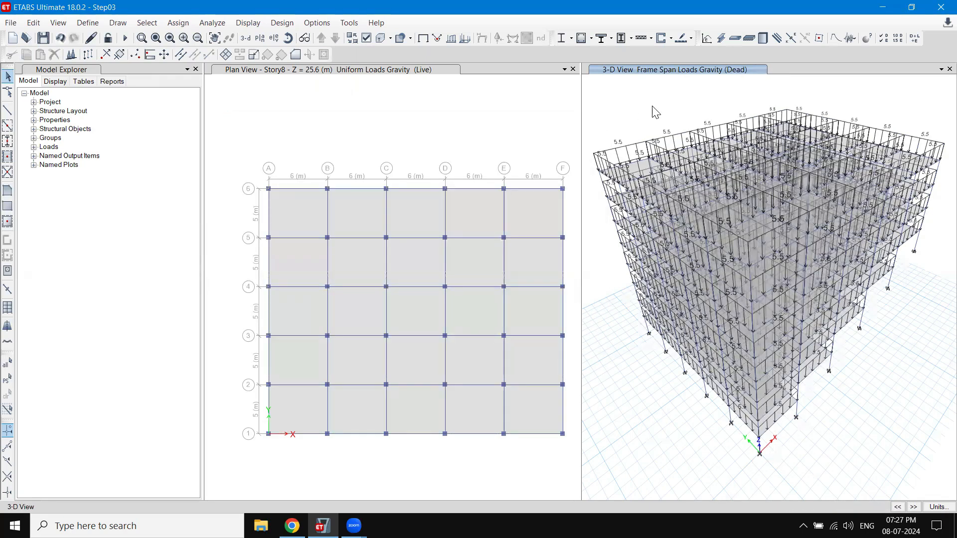
- Save the model and add a load pattern EQX of type Seismic with IS1893 2002 as its auto lateral load
left_click(44, 38)
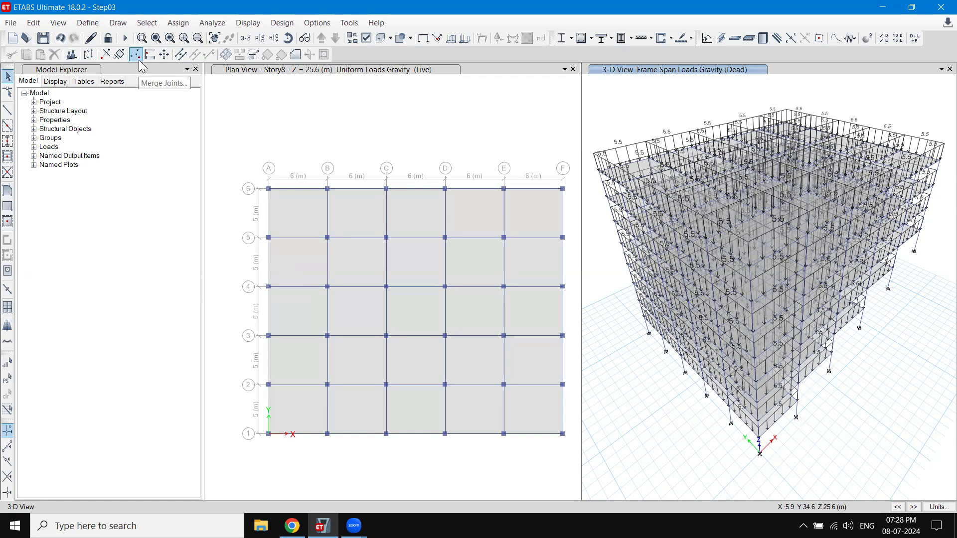
left_click(88, 23)
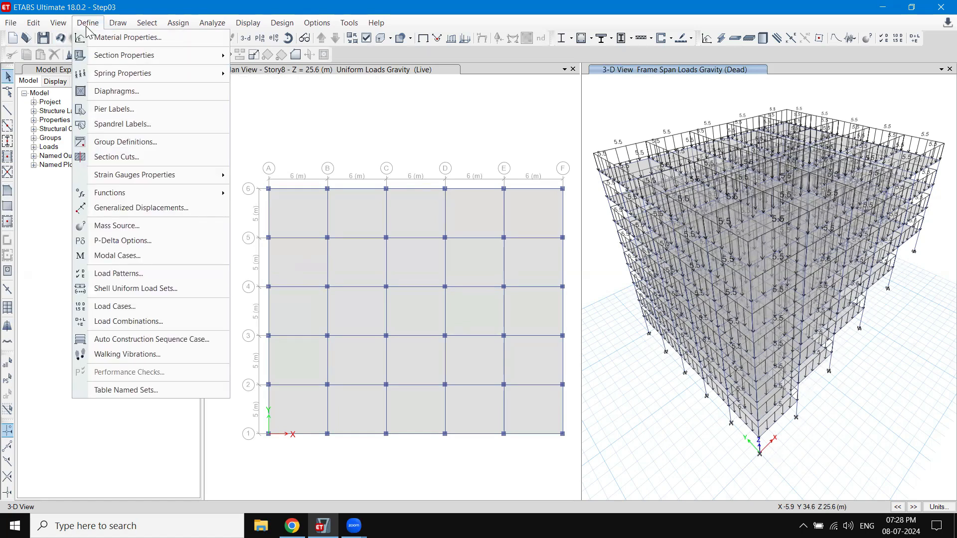
left_click(140, 282)
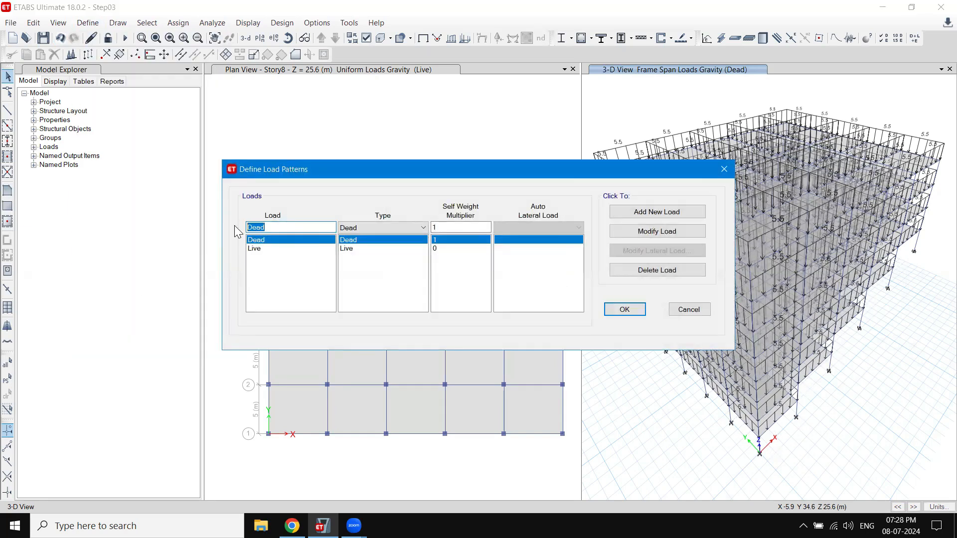
type("EQX")
left_click(351, 229)
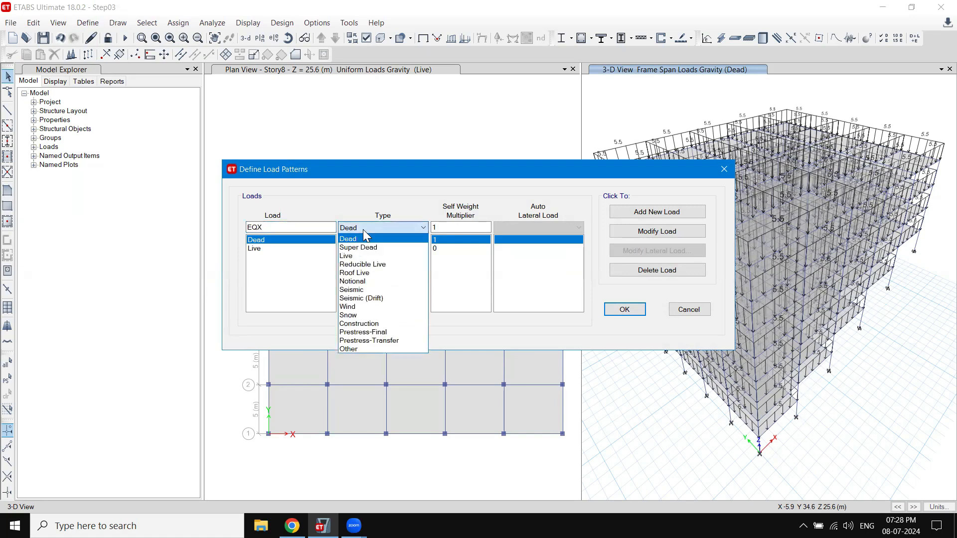
left_click(366, 290)
left_click(538, 227)
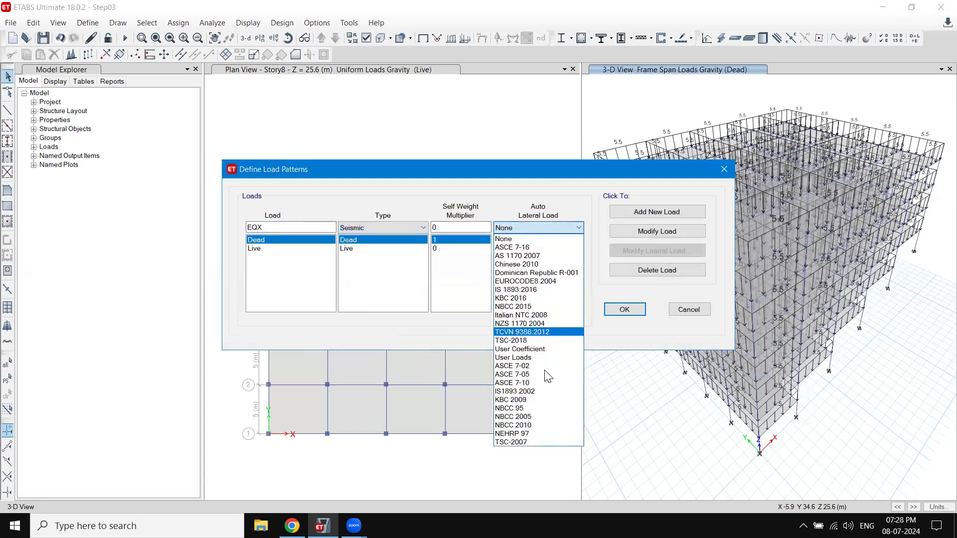
left_click(547, 396)
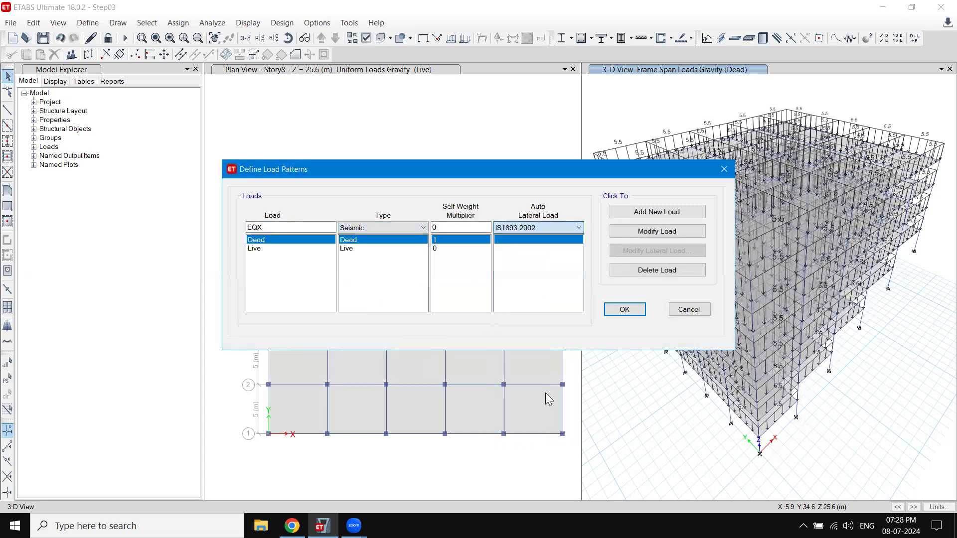
left_click(637, 214)
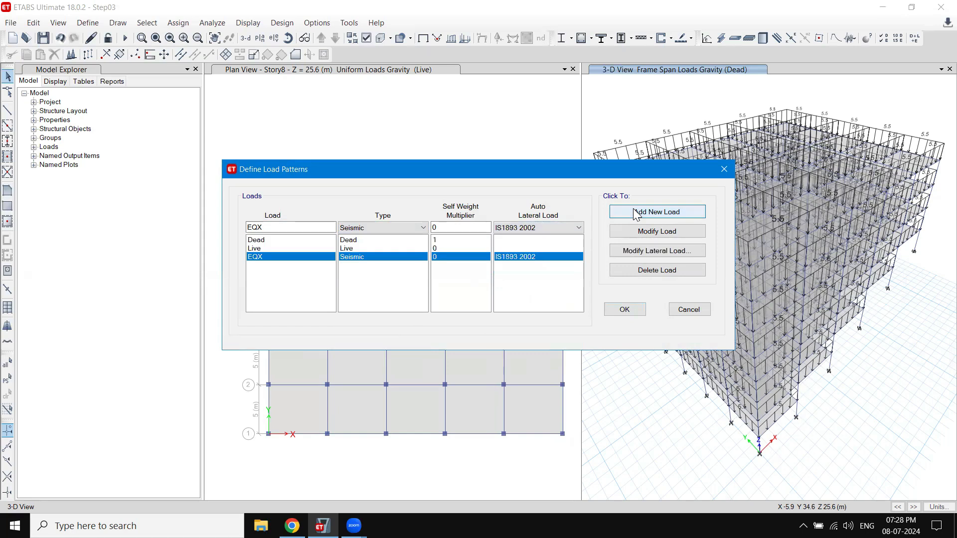
- Add a second load pattern named EQY, of type Seismic with IS1893 2002 auto lateral load
left_click(281, 228)
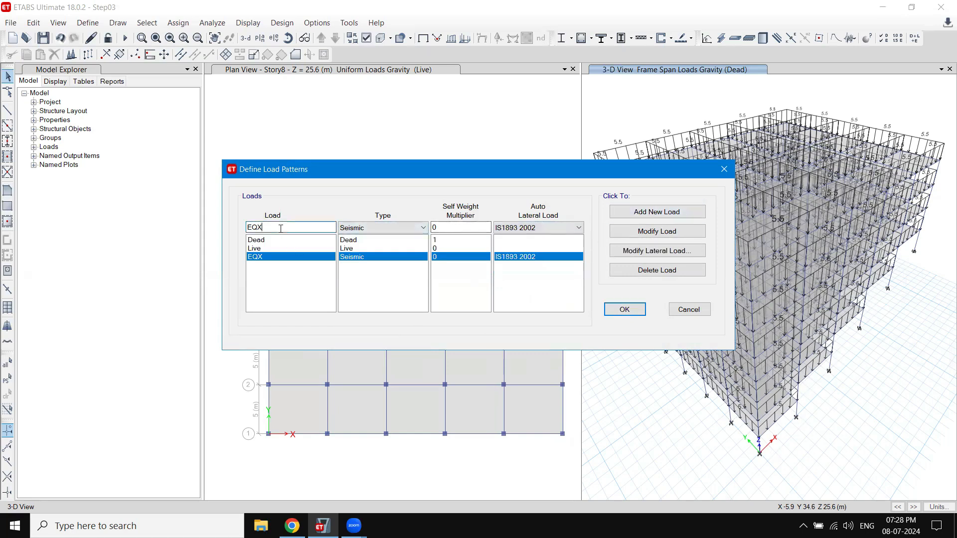
left_click(378, 229)
left_click(378, 228)
left_click(612, 214)
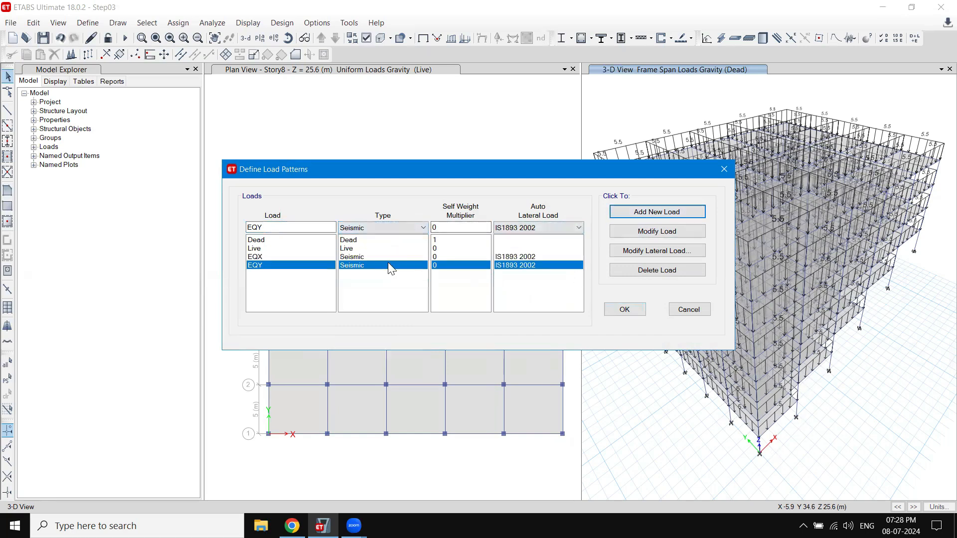
- Configure the EQX lateral load for X Dir only, without eccentricities, keeping response reduction 5, zone factor 0.36, site type II and importance factor 1
left_click(282, 258)
left_click(631, 251)
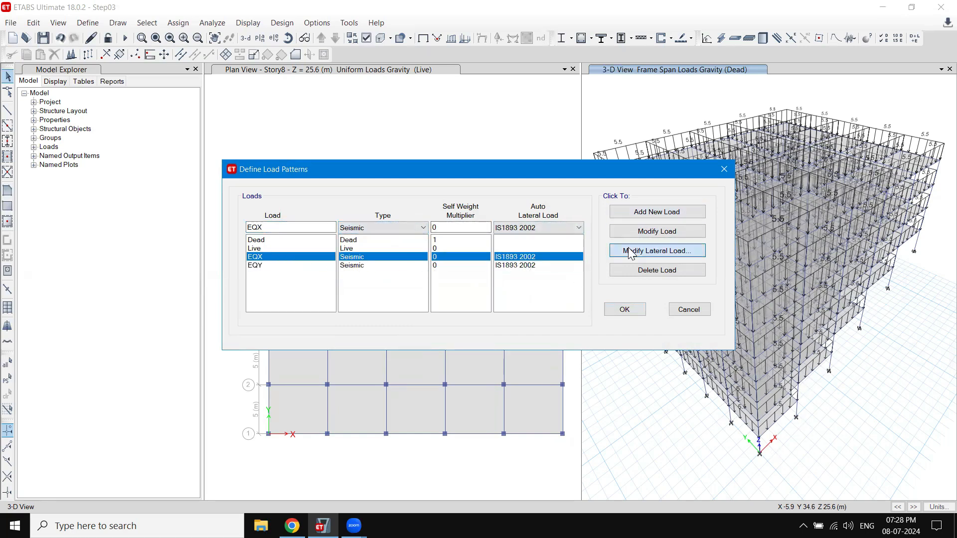
left_click(311, 194)
left_click(317, 207)
left_click(389, 207)
left_click(391, 194)
left_click(391, 181)
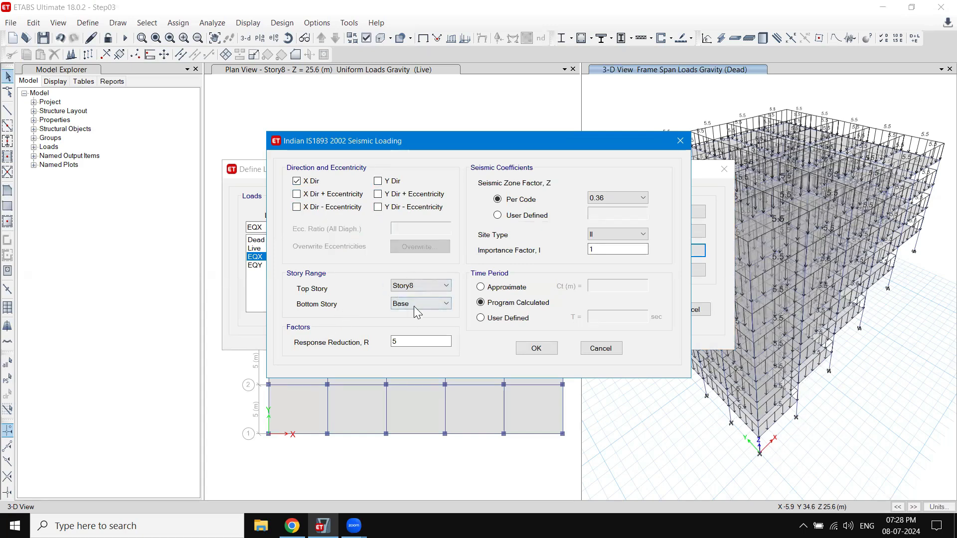
left_click(399, 342)
left_click_drag(375, 343, 370, 343)
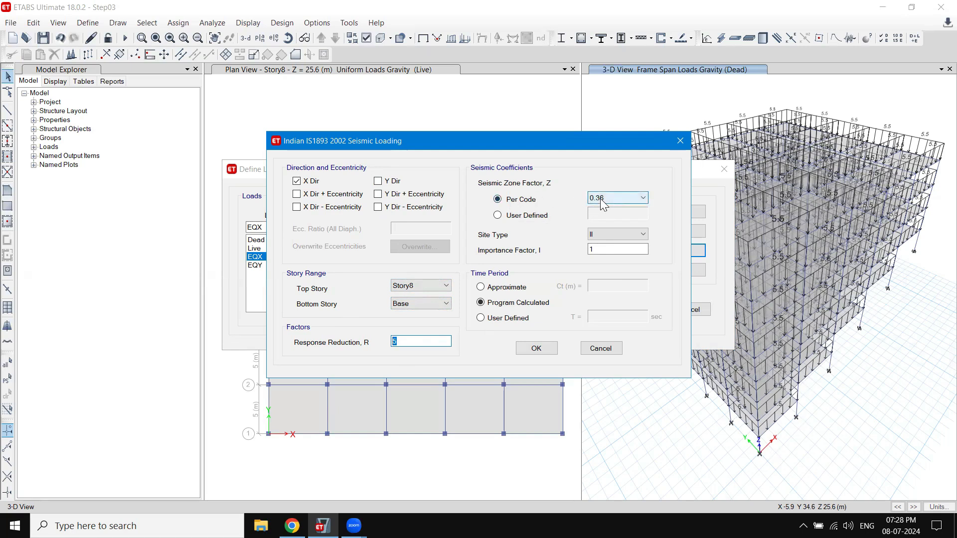
double_click(593, 250)
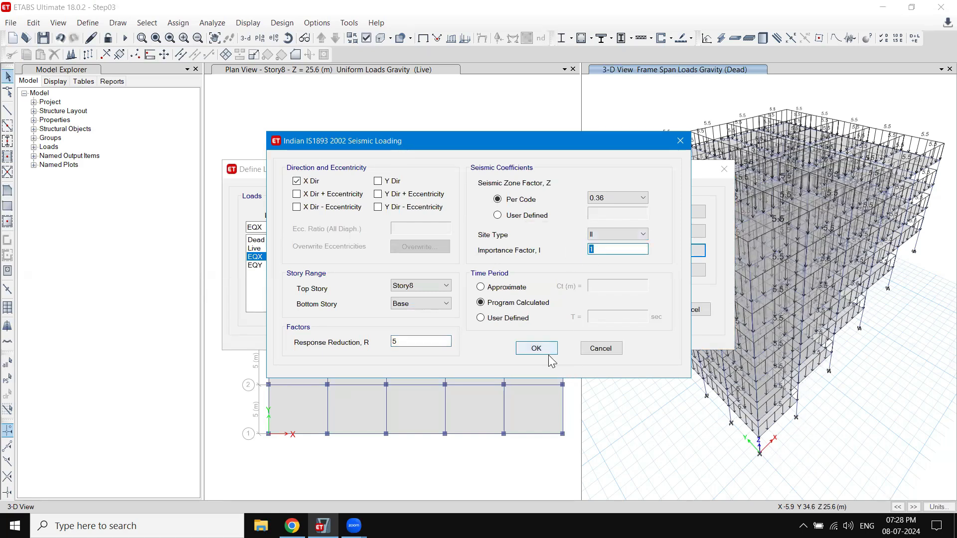
left_click(547, 352)
- Configure the EQY lateral load for Y Dir only, without eccentricities, and accept the load pattern definitions
left_click(473, 266)
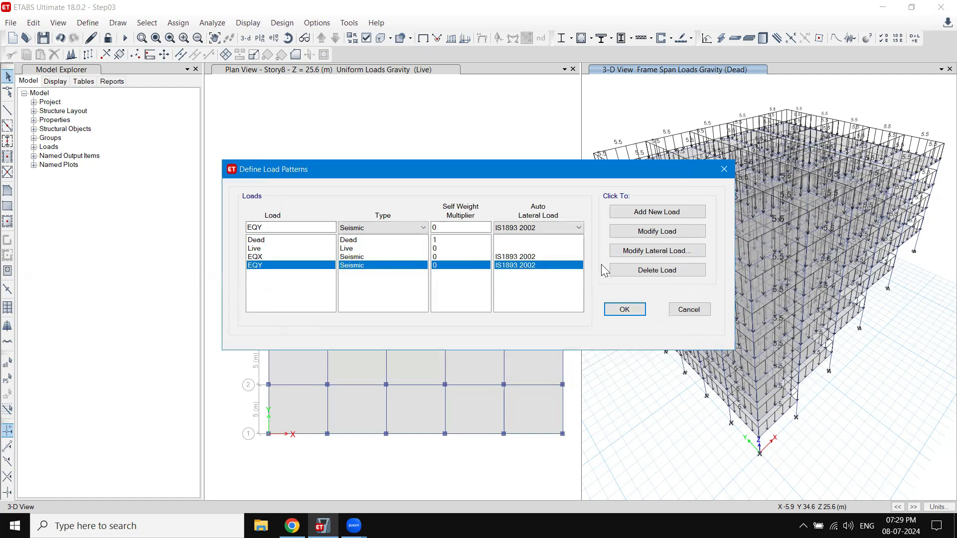
left_click(643, 251)
left_click(317, 197)
left_click(320, 209)
left_click(407, 197)
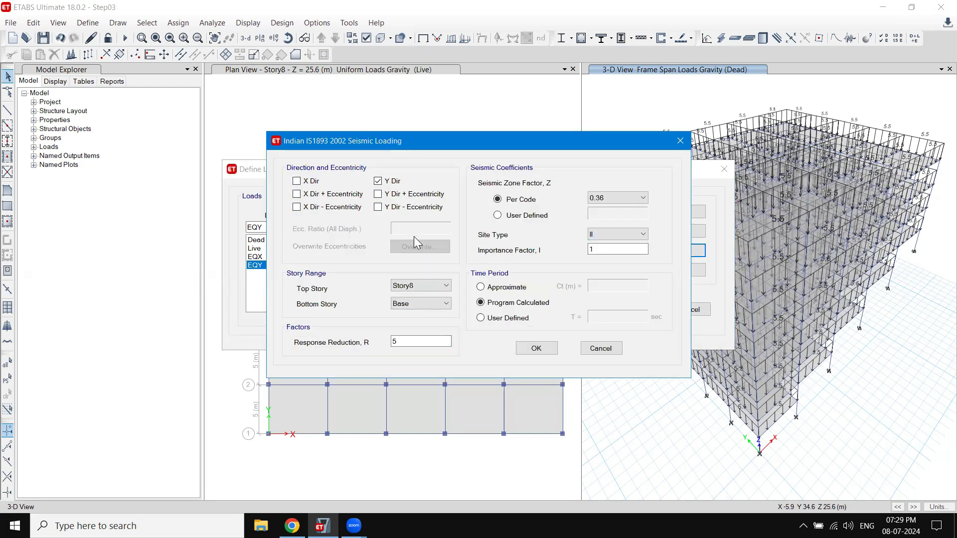
left_click(549, 350)
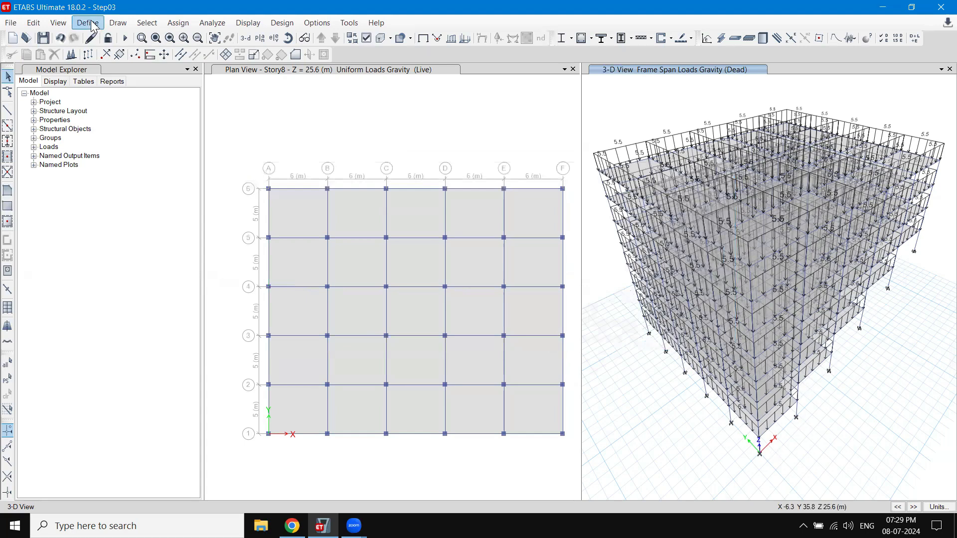
- Add the default design load combinations for Concrete Frame Design and accept them
left_click(88, 23)
left_click(129, 324)
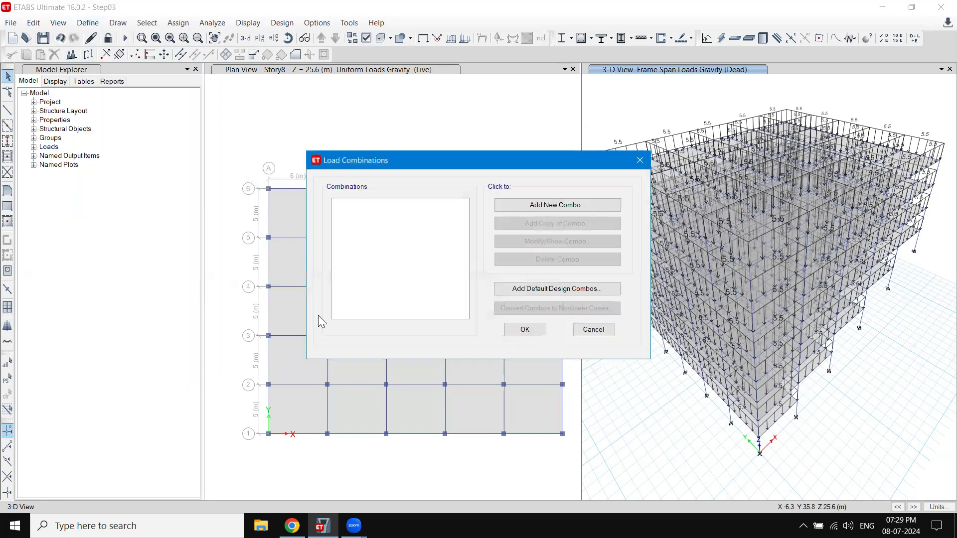
left_click(522, 290)
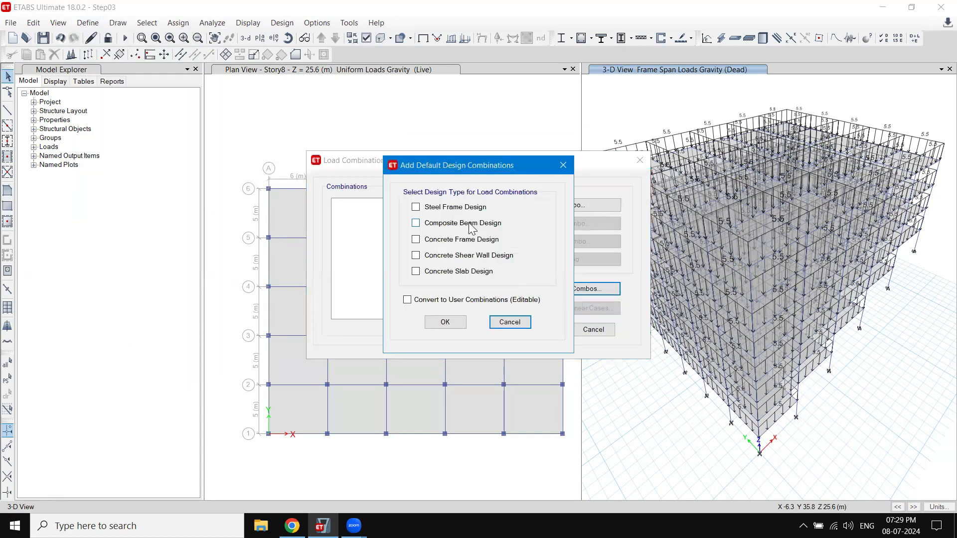
left_click(445, 322)
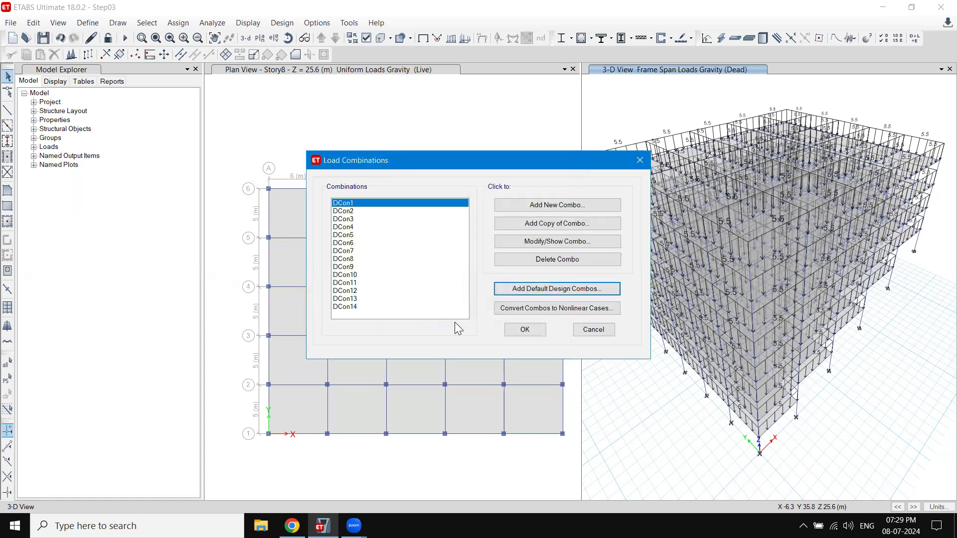
left_click(530, 334)
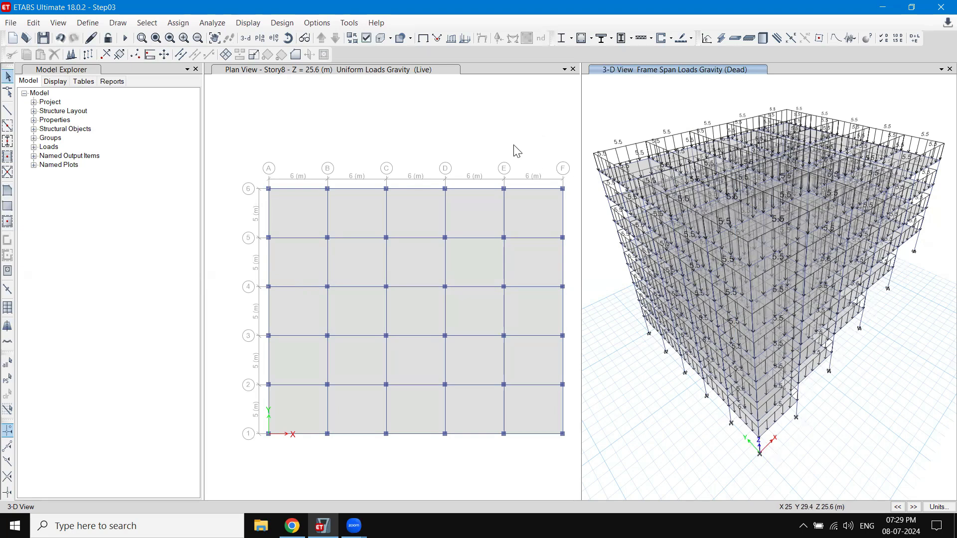
- Check the model with all joint, frame, shell, meshing, loading and self-mass checks at 1 mm tolerance, including the trim or extend fix
left_click(212, 23)
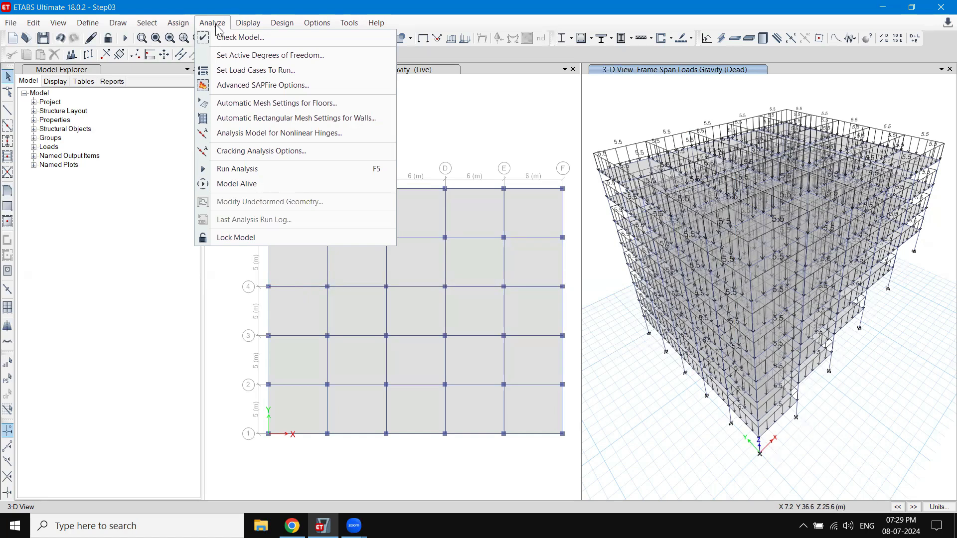
left_click(226, 43)
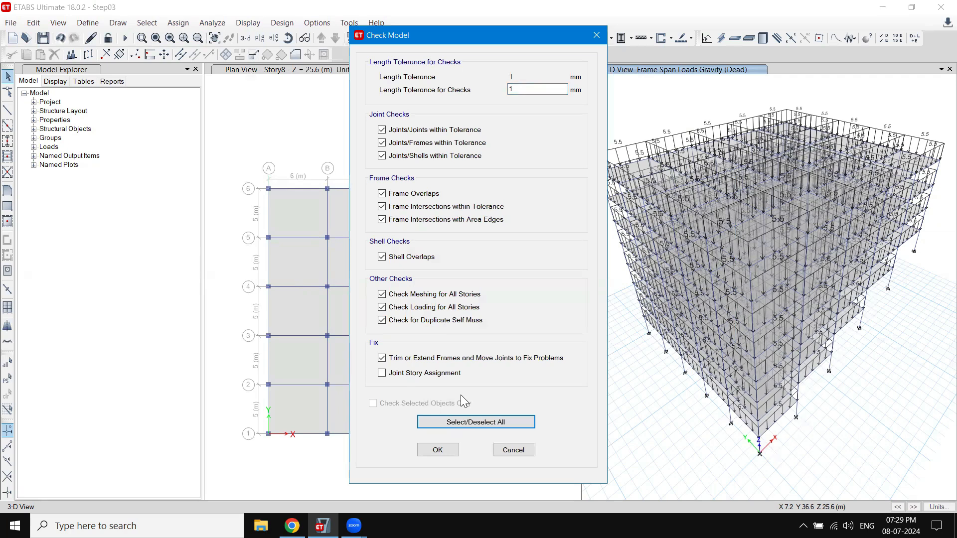
left_click(446, 451)
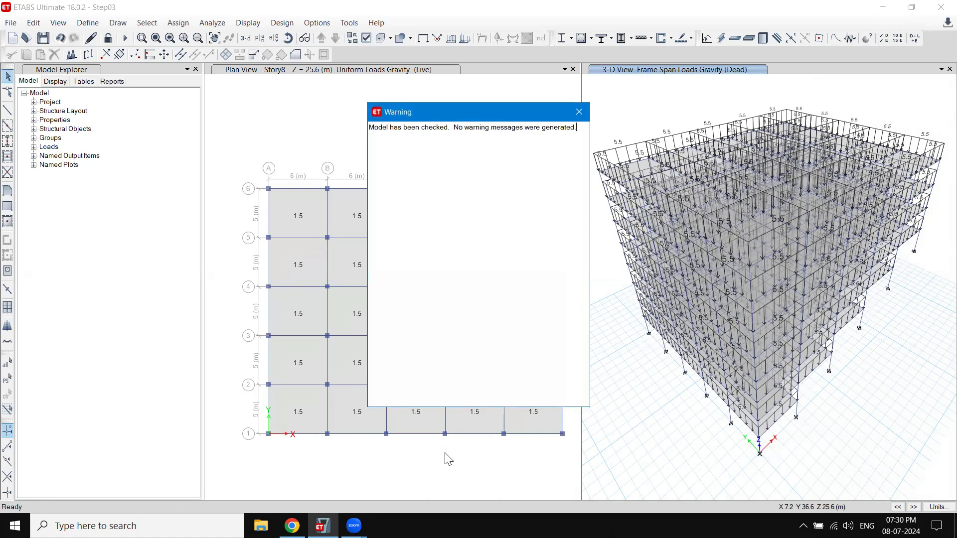
left_click(579, 112)
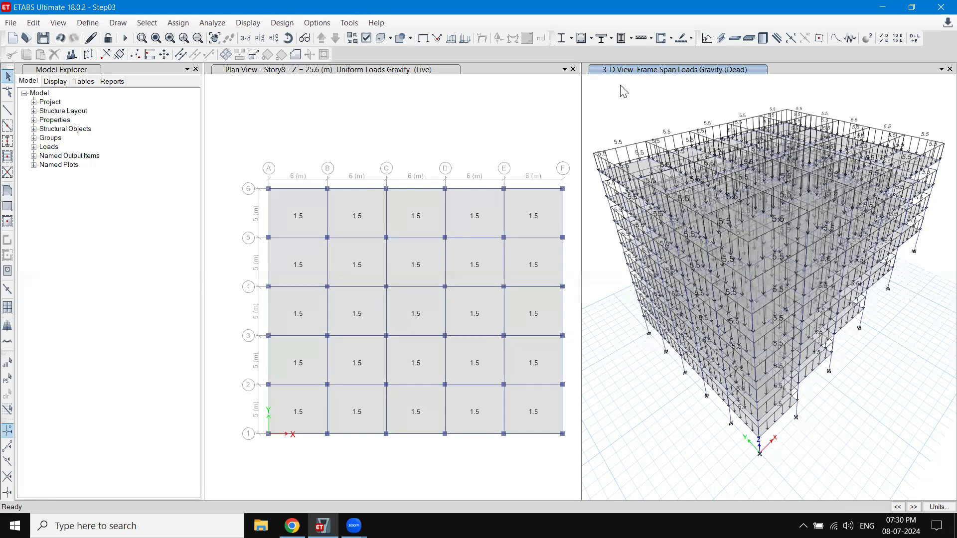
- Restore the undeformed shape without load displays in the 3-D and plan views, and run the analysis
left_click(421, 41)
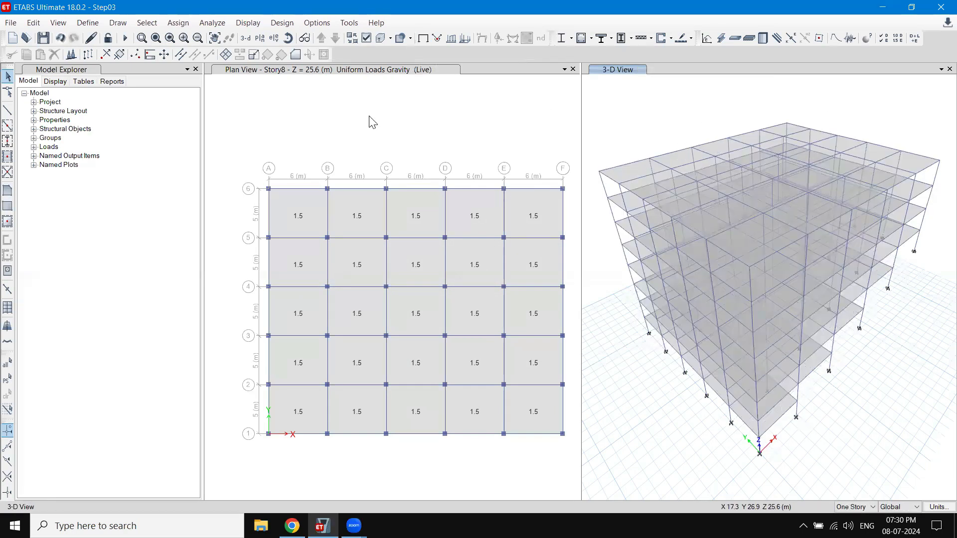
left_click(372, 123)
left_click(422, 40)
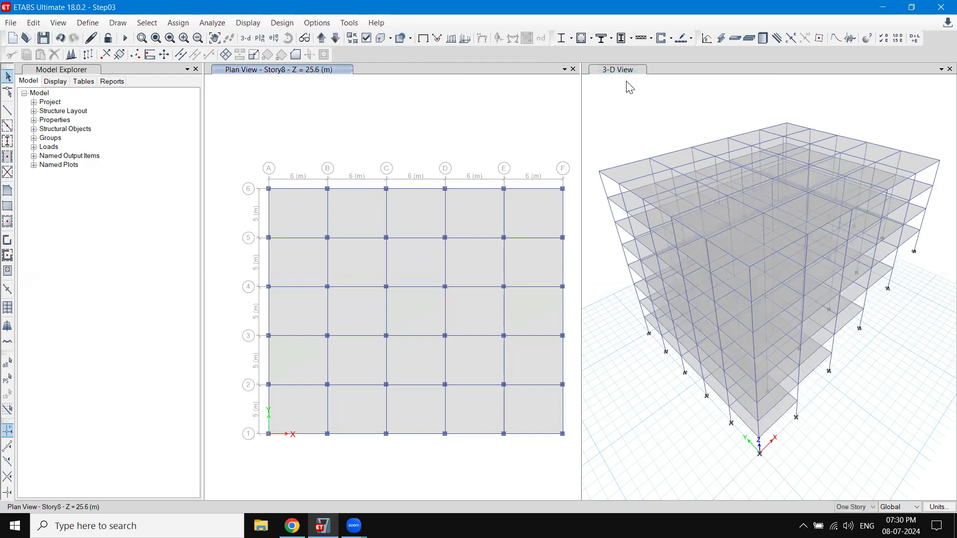
left_click(213, 22)
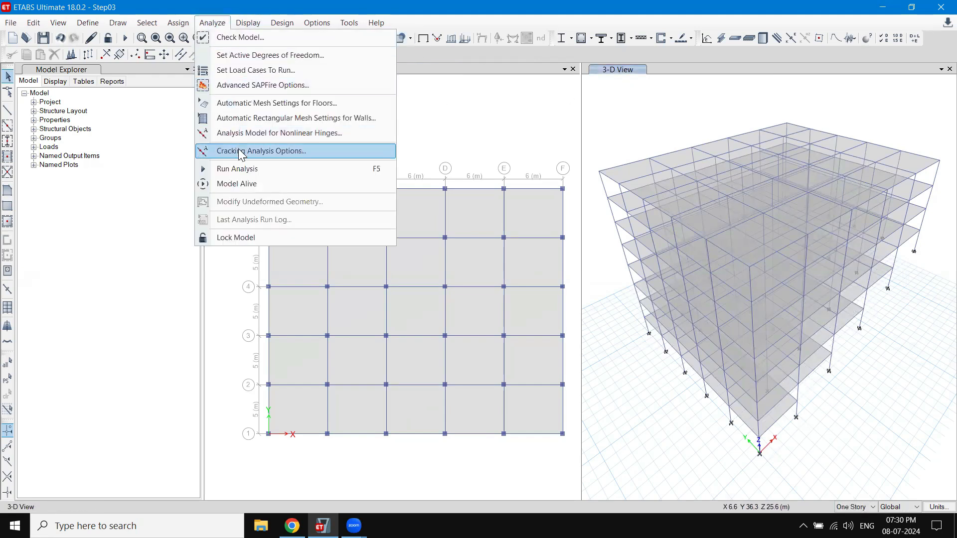
left_click(240, 169)
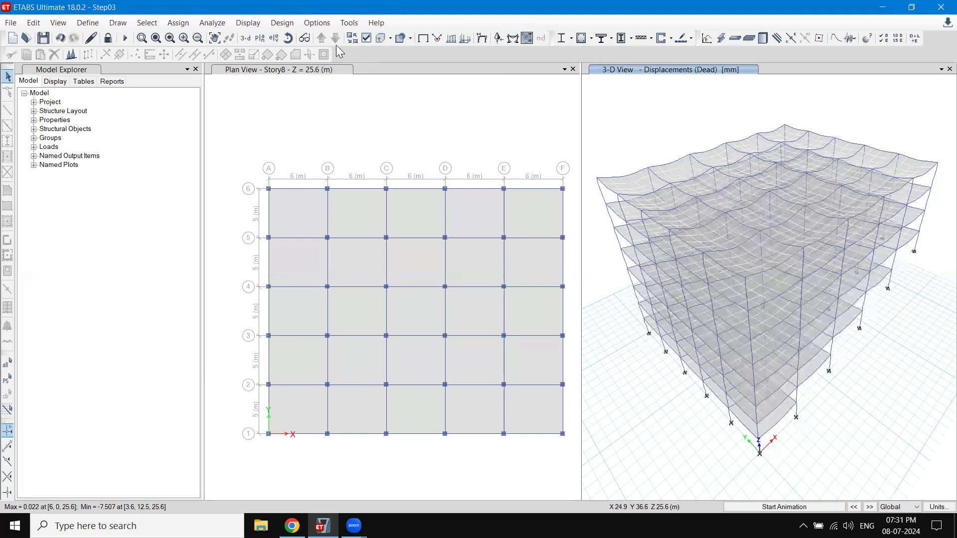
- Run the concrete frame design check on the analysed building
left_click(288, 26)
mouse_move(303, 52)
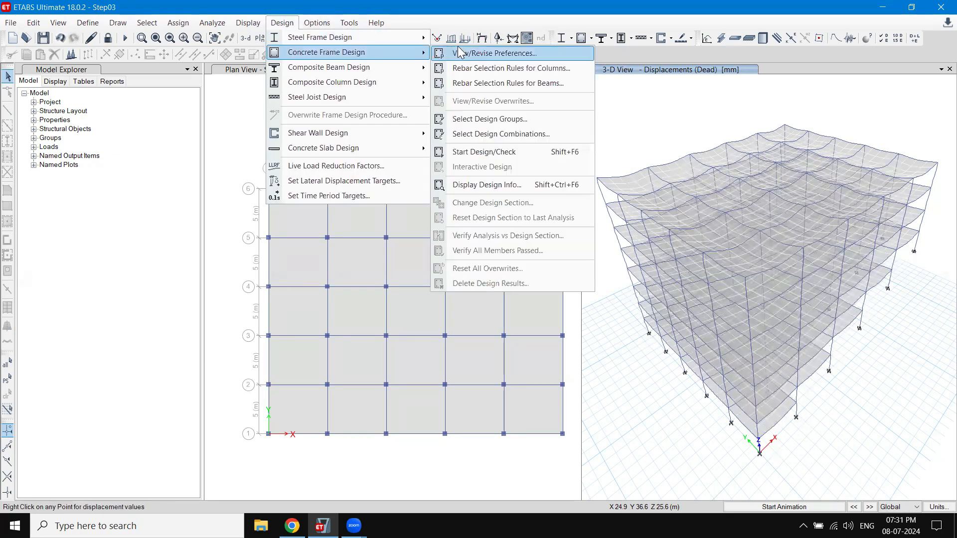
left_click(485, 155)
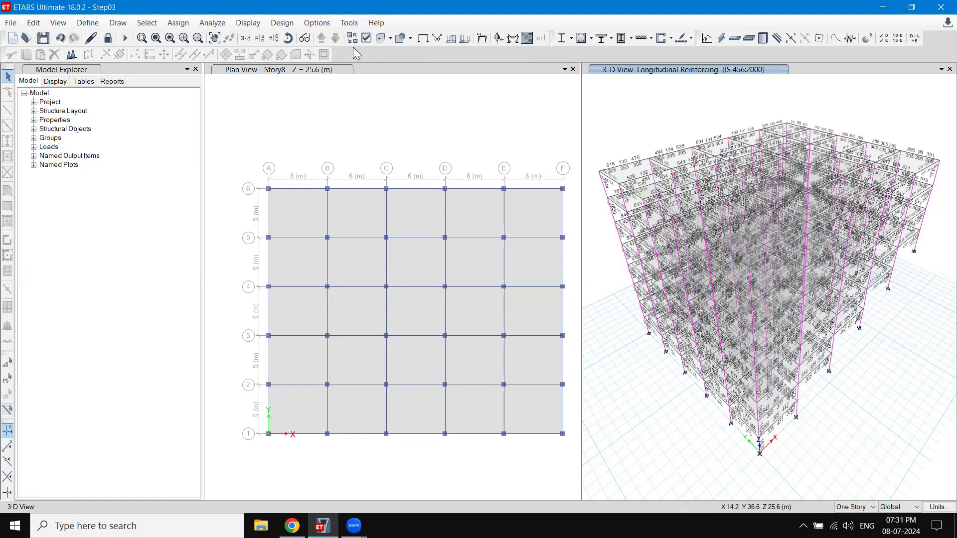
- Verify whether all concrete frame members passed the design check
left_click(283, 23)
mouse_move(349, 52)
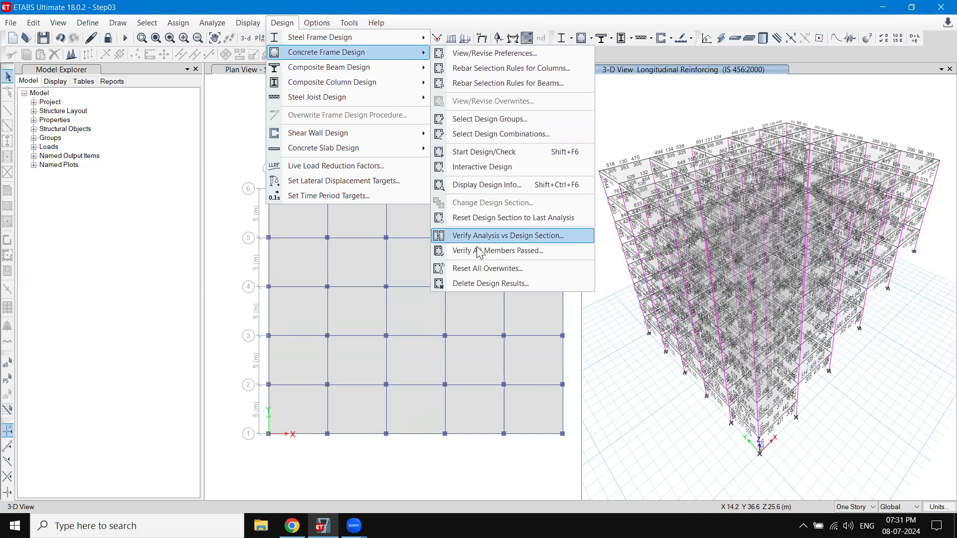
left_click(477, 251)
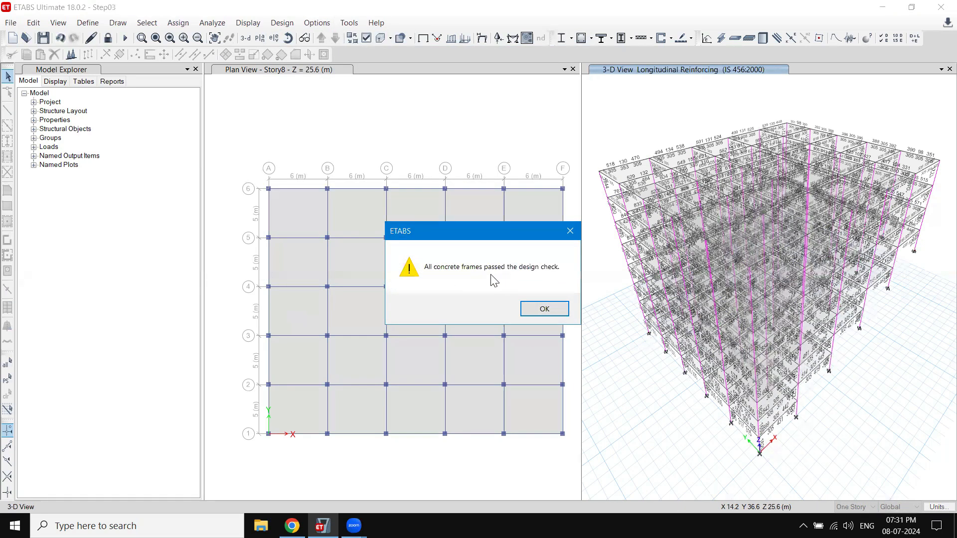
left_click(545, 309)
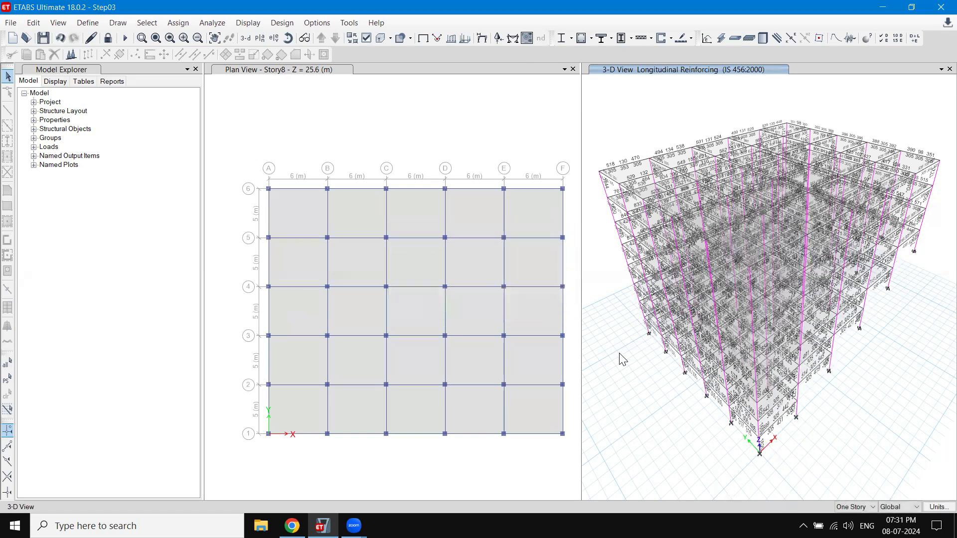